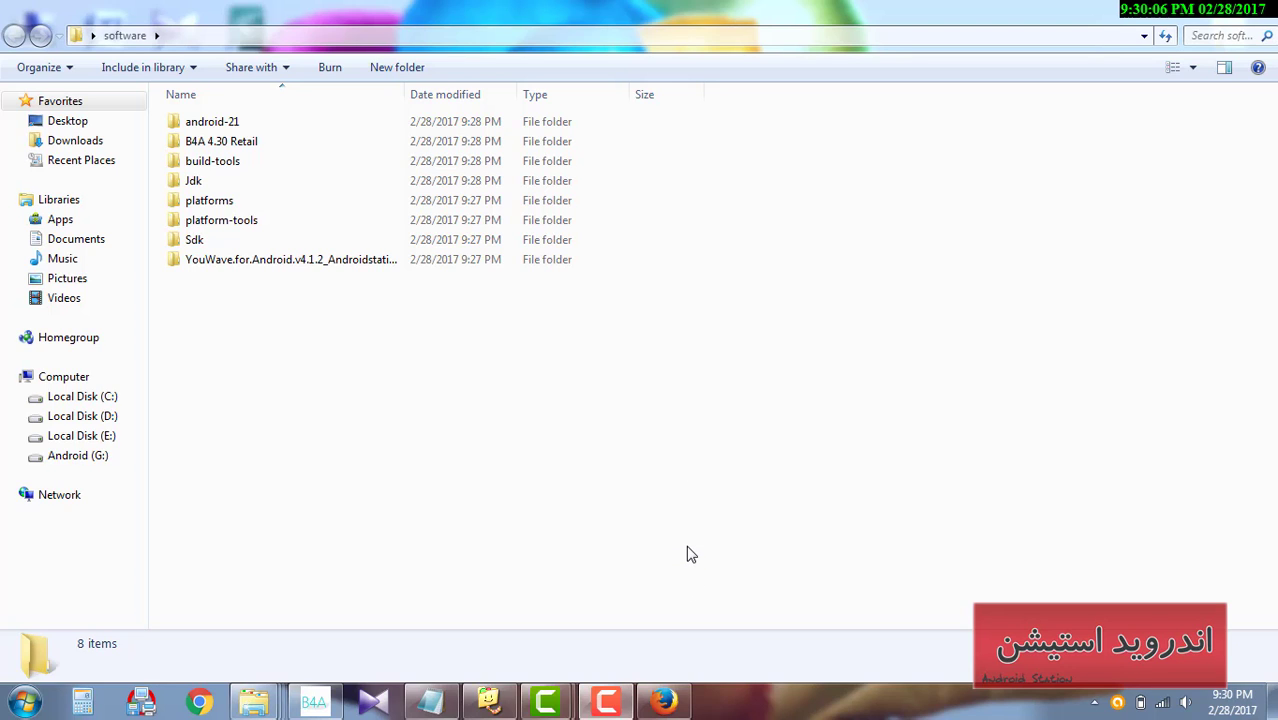
- Switch to Firefox and review the B4A setup post's introduction and its list of download links
{"action": "left_click", "coordinate": [665, 702]}
{"action": "scroll", "coordinate": [1238, 414], "scroll_direction": "up", "scroll_amount": 4}
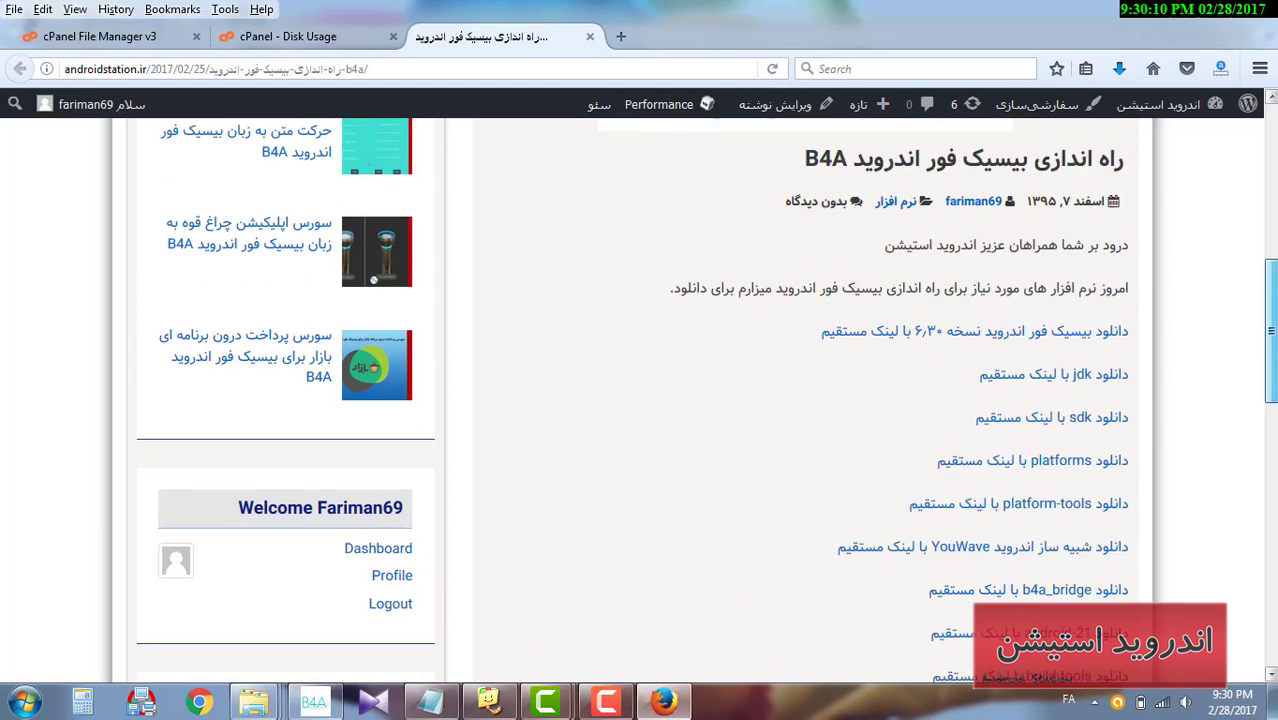
{"action": "scroll", "coordinate": [706, 401], "scroll_direction": "up", "scroll_amount": 4}
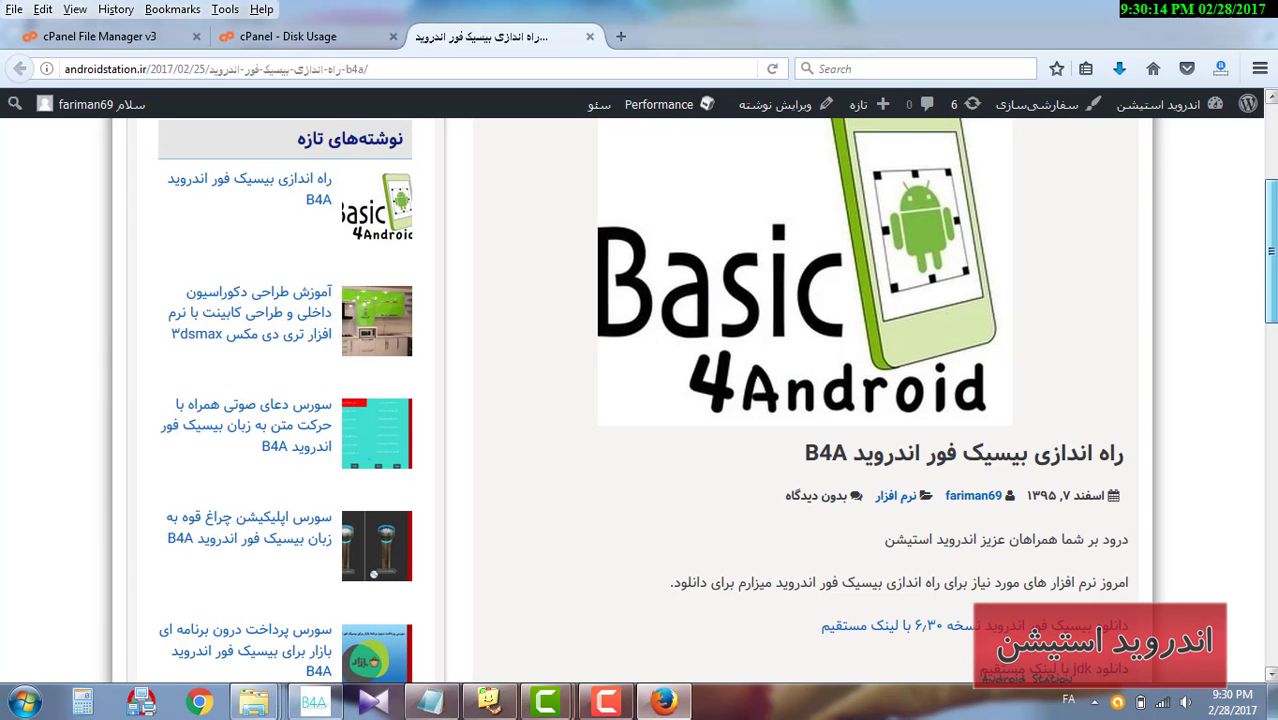
{"action": "scroll", "coordinate": [706, 400], "scroll_direction": "down", "scroll_amount": 3}
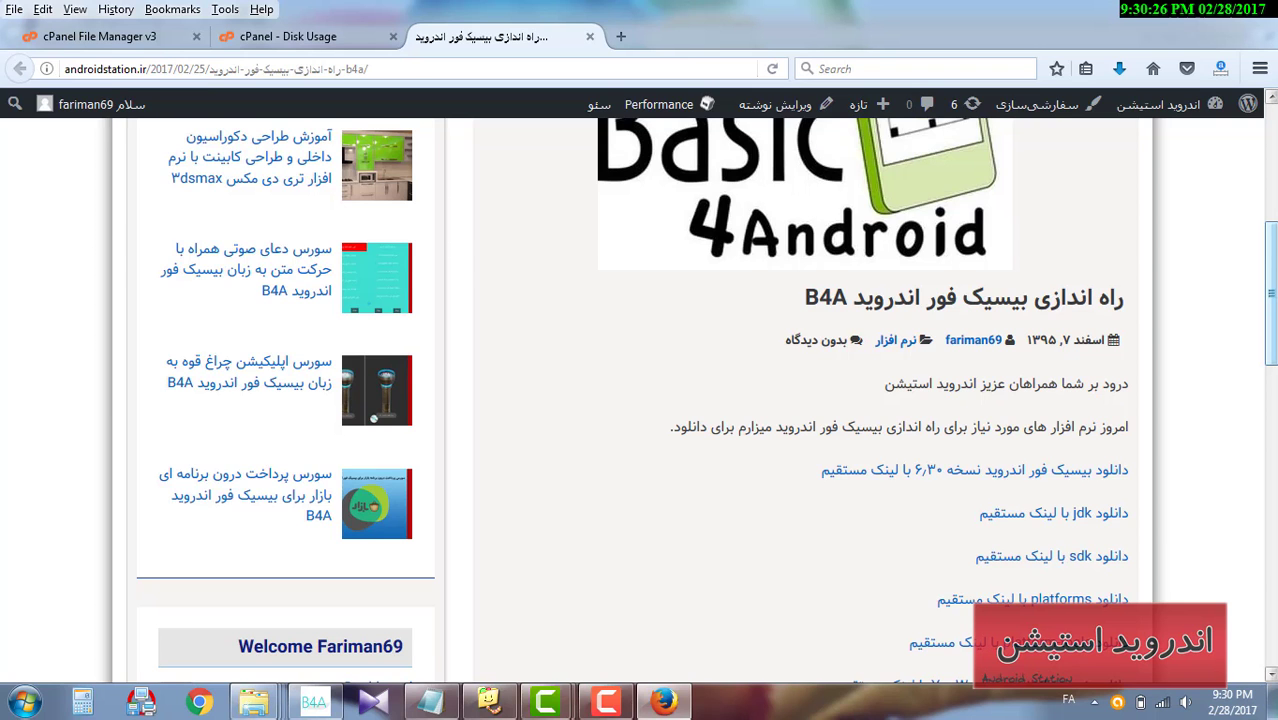
{"action": "scroll", "coordinate": [632, 400], "scroll_direction": "up", "scroll_amount": 5}
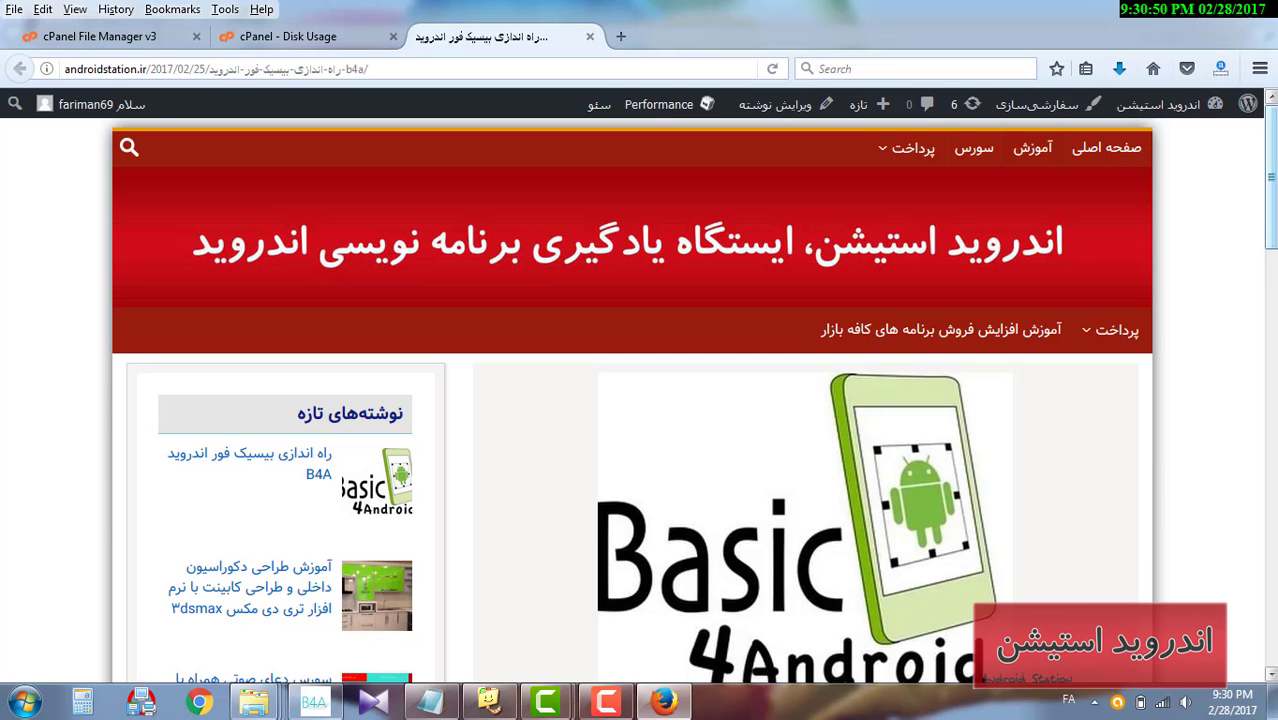
{"action": "scroll", "coordinate": [1268, 300], "scroll_direction": "down", "scroll_amount": 5}
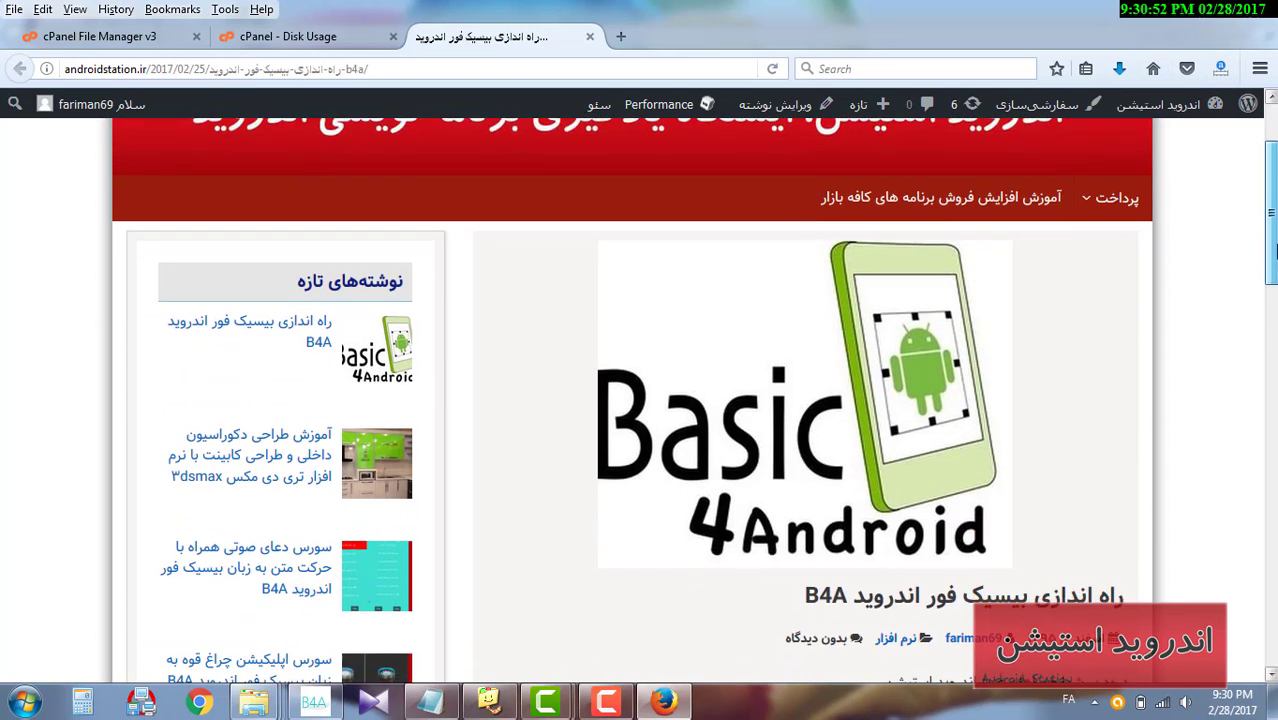
{"action": "scroll", "coordinate": [690, 400], "scroll_direction": "down", "scroll_amount": 2}
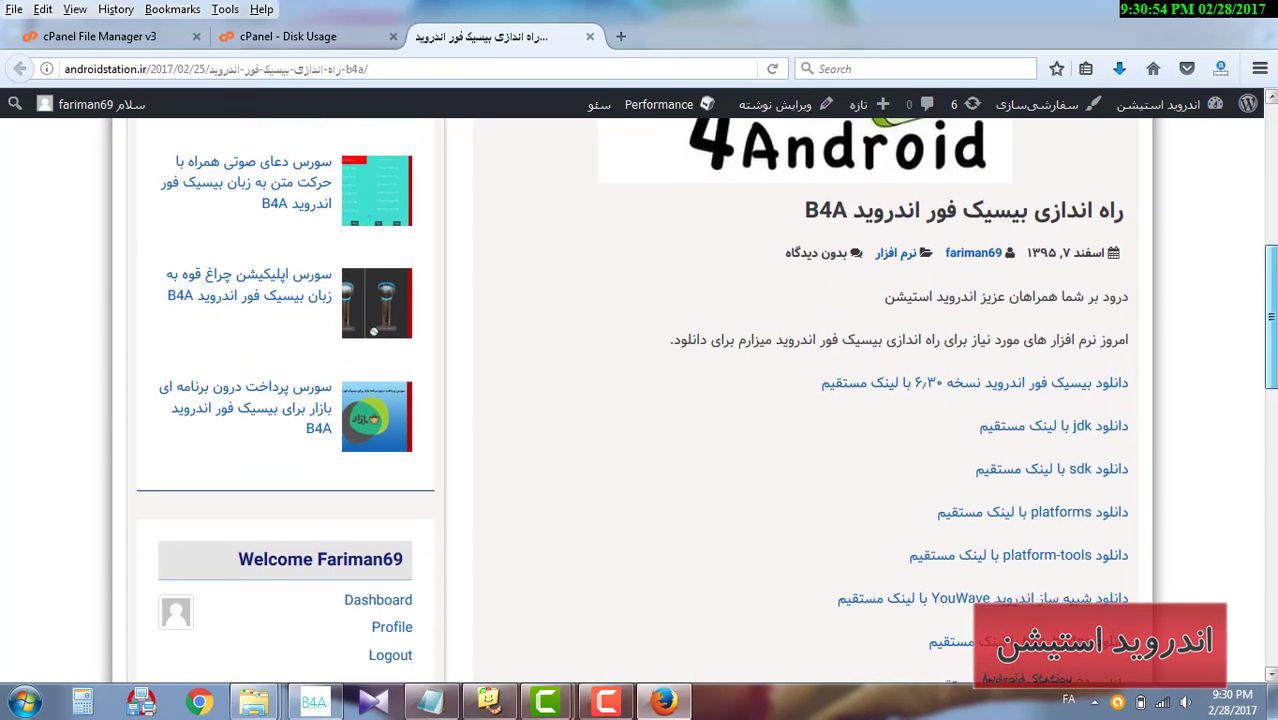
{"action": "scroll", "coordinate": [690, 400], "scroll_direction": "down", "scroll_amount": 1}
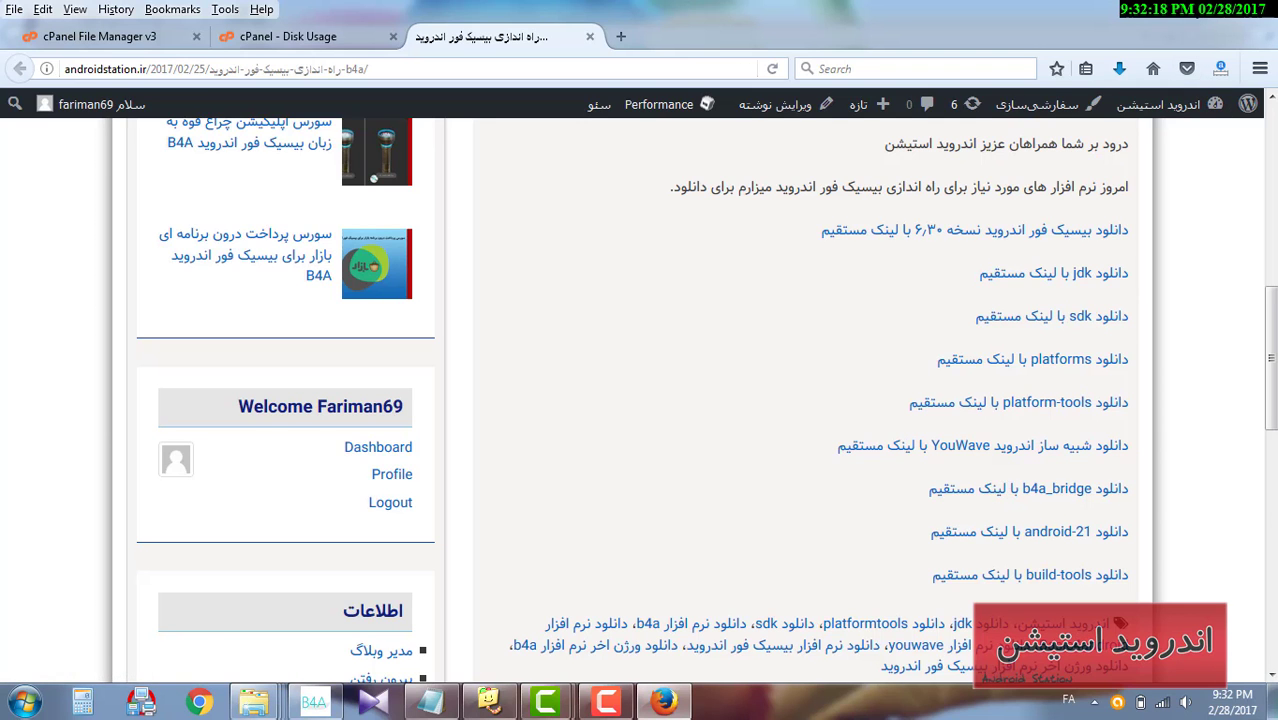
- Return to the software folder and check the first installation item, jdk, in the Notepad checklist
{"action": "key", "text": "alt+Tab"}
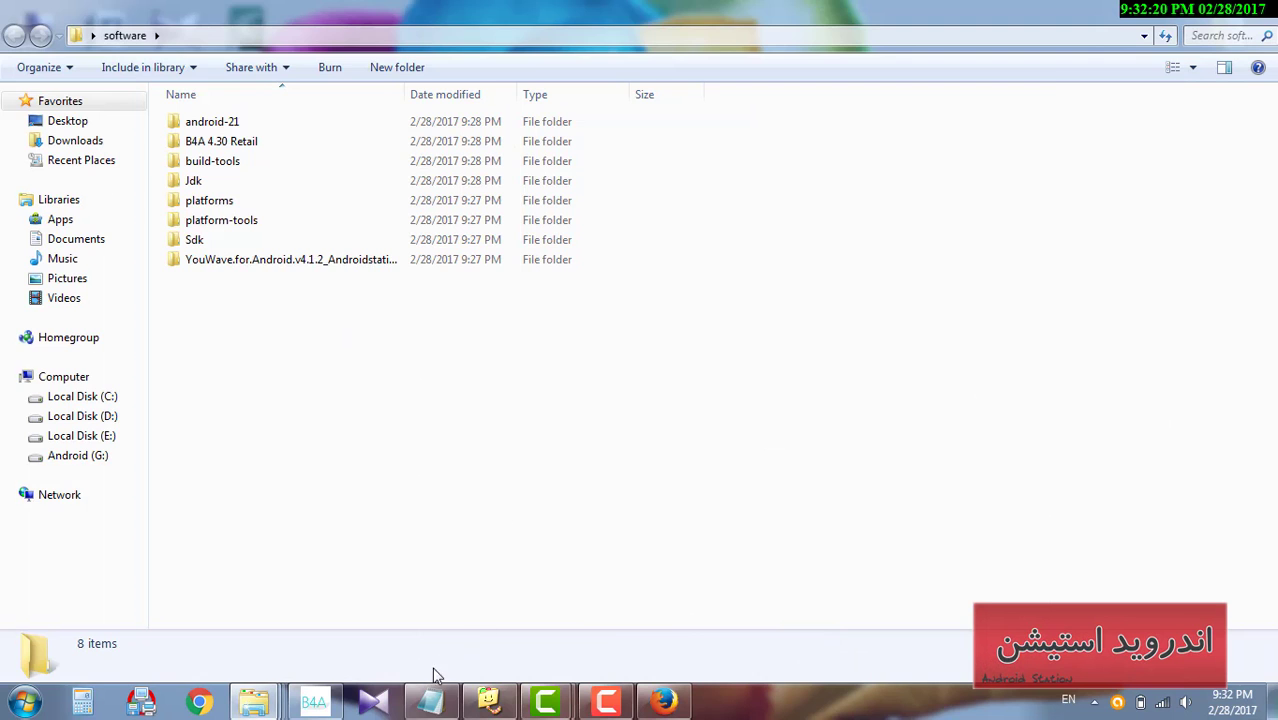
{"action": "left_click", "coordinate": [432, 700]}
{"action": "left_click_drag", "start_coordinate": [336, 121], "coordinate": [216, 120]}
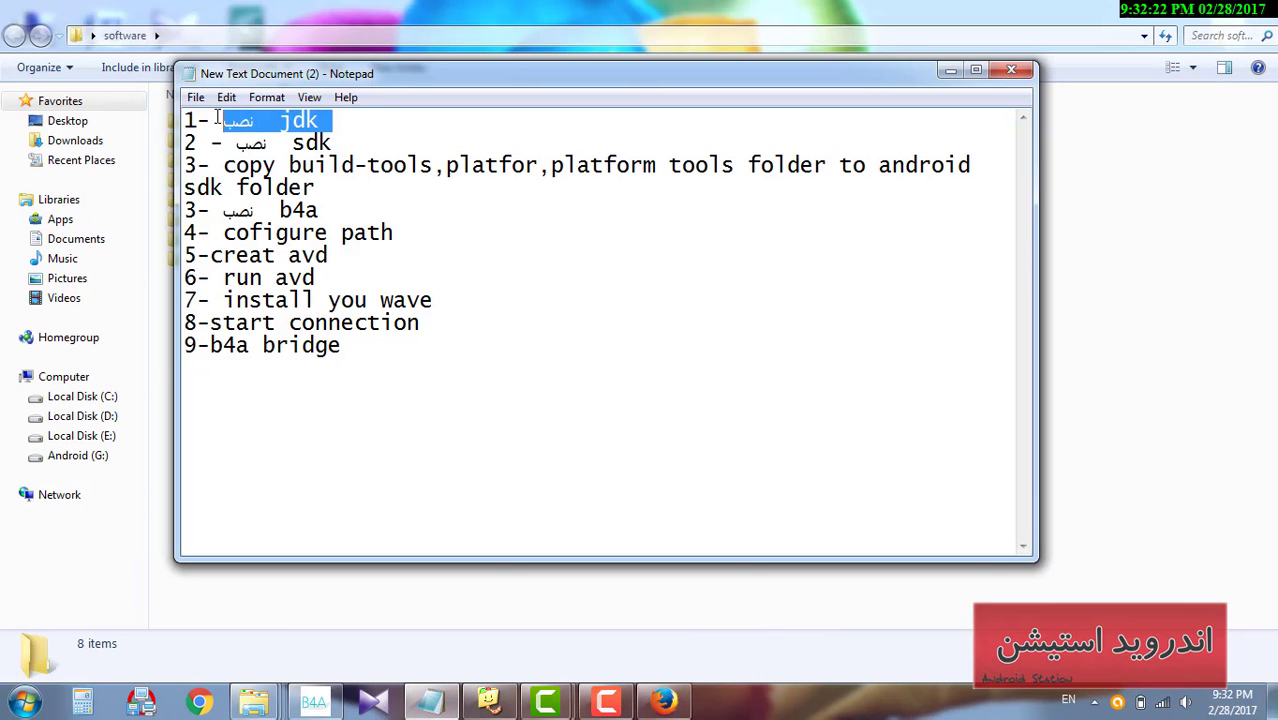
{"action": "left_click", "coordinate": [950, 70]}
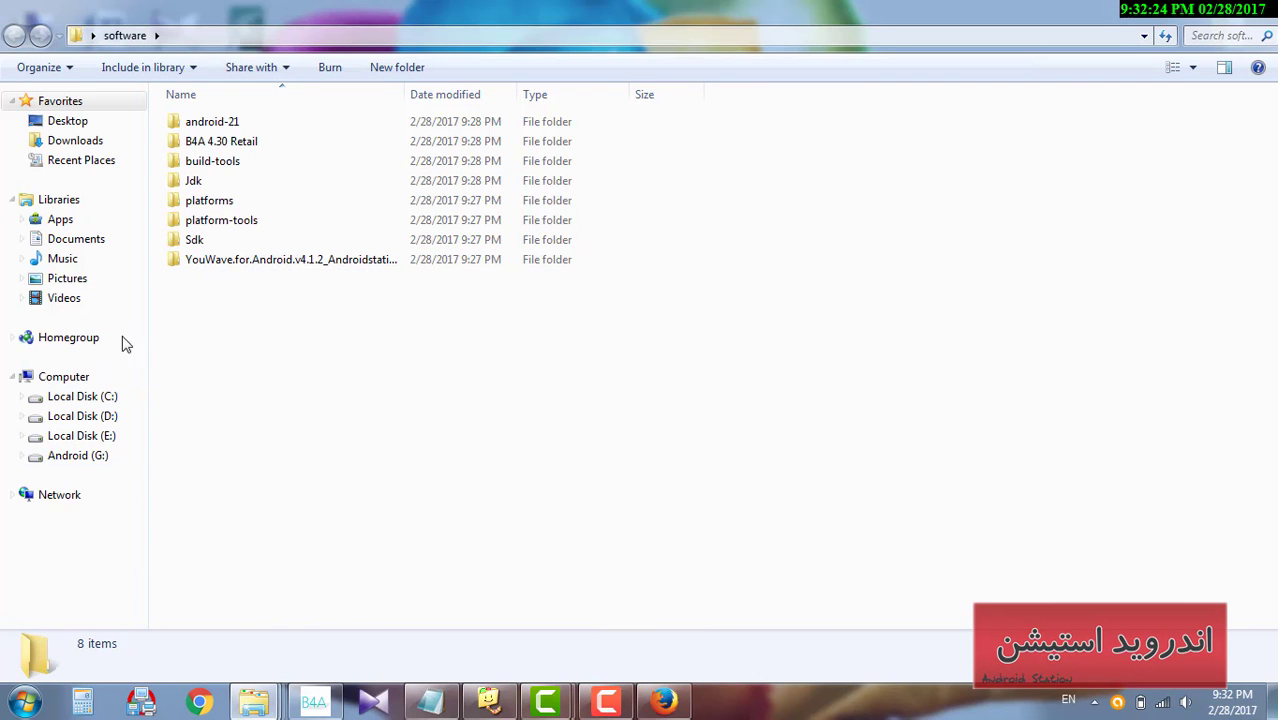
- Run the jdk-6u4-windows-i586-Androidstation.ir installer from the Jdk folder, decline the reinstallation and return to the software folder
{"action": "double_click", "coordinate": [194, 181]}
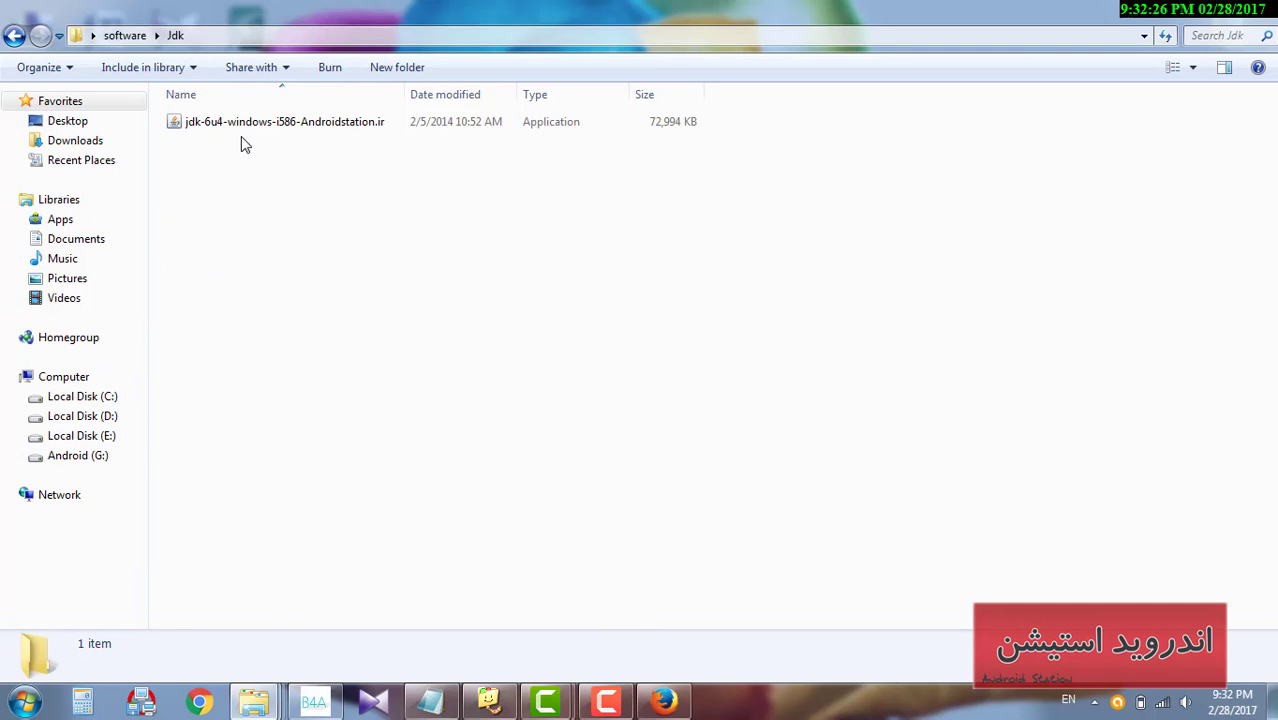
{"action": "double_click", "coordinate": [243, 123]}
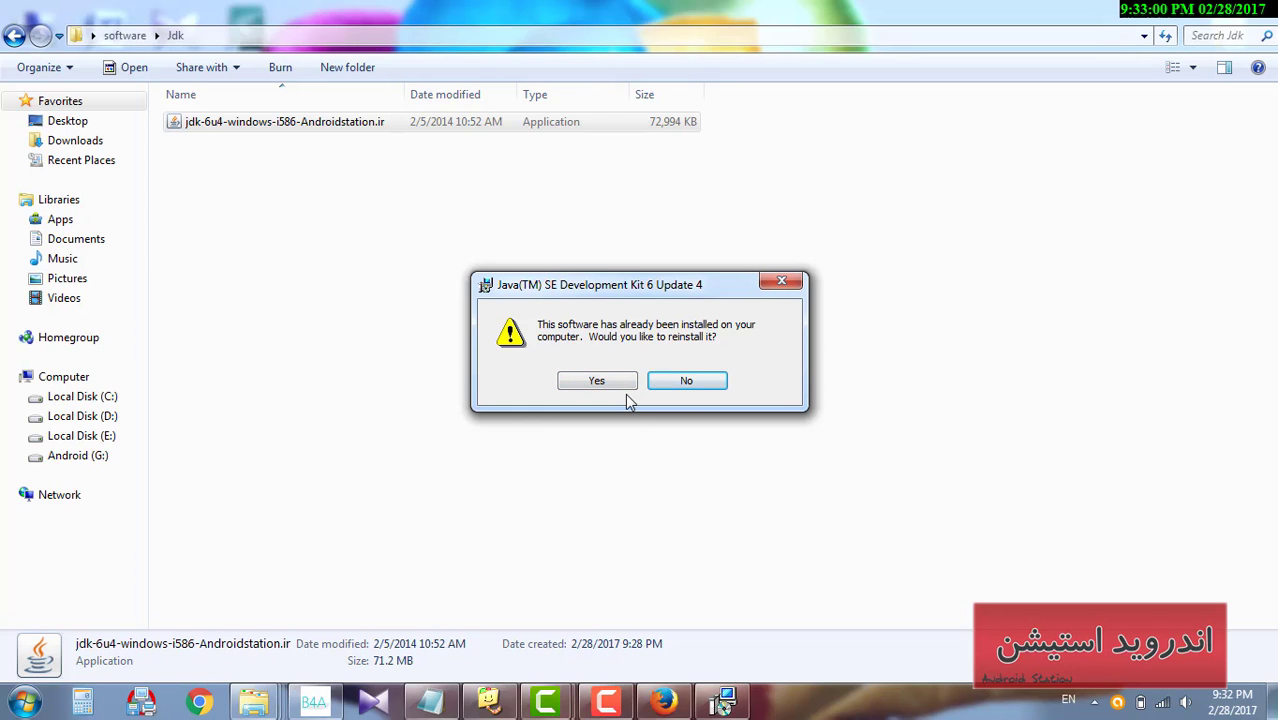
{"action": "left_click", "coordinate": [722, 386]}
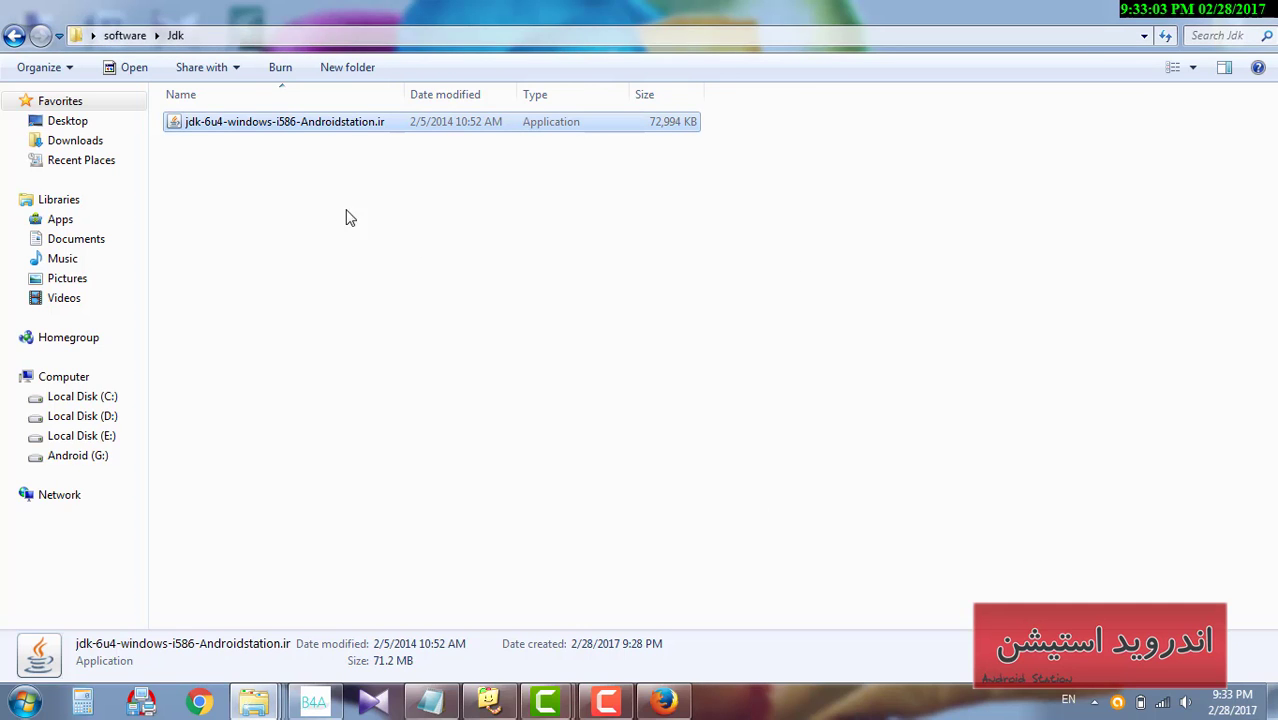
{"action": "left_click", "coordinate": [14, 35]}
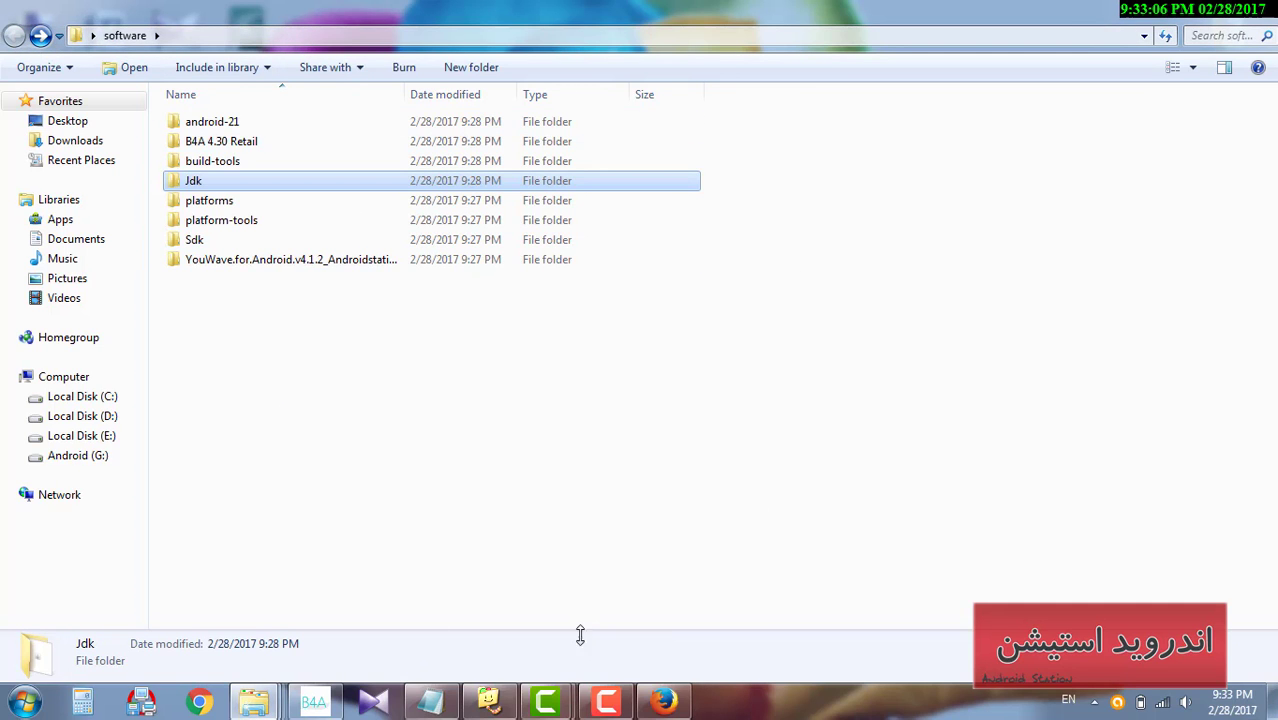
- Check the second installation item, sdk, in the Notepad checklist
{"action": "left_click", "coordinate": [432, 703]}
{"action": "left_click_drag", "start_coordinate": [344, 143], "coordinate": [190, 143]}
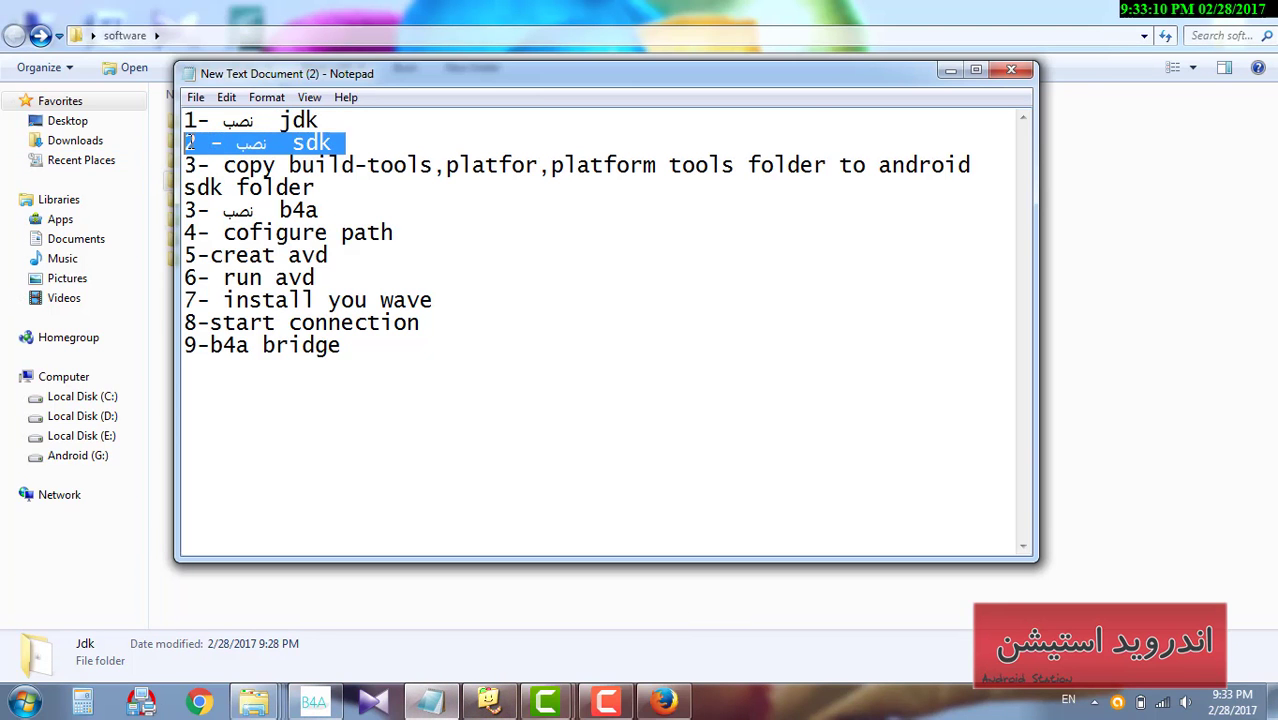
{"action": "left_click", "coordinate": [951, 69]}
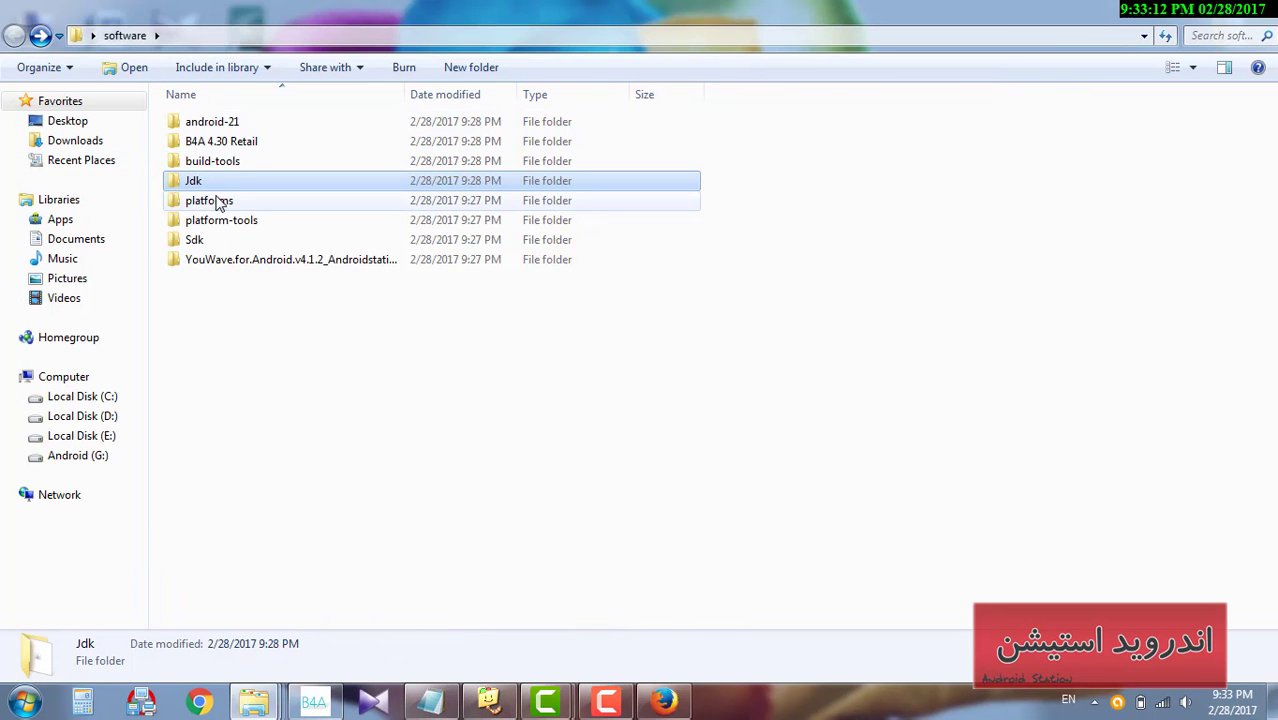
- Launch the Android.SDK.Release.23.0.2_Androidstation.ir installer from the Sdk folder and proceed past the Java SE Development Kit check
{"action": "double_click", "coordinate": [222, 243]}
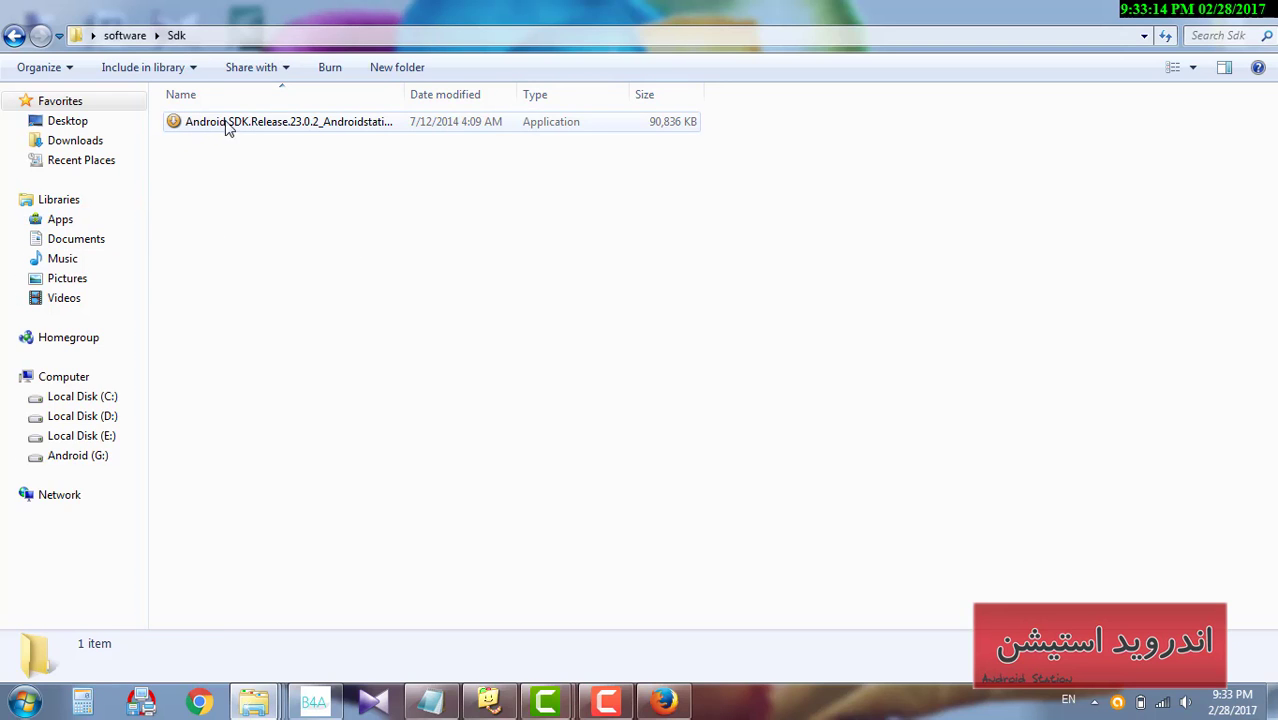
{"action": "double_click", "coordinate": [330, 130]}
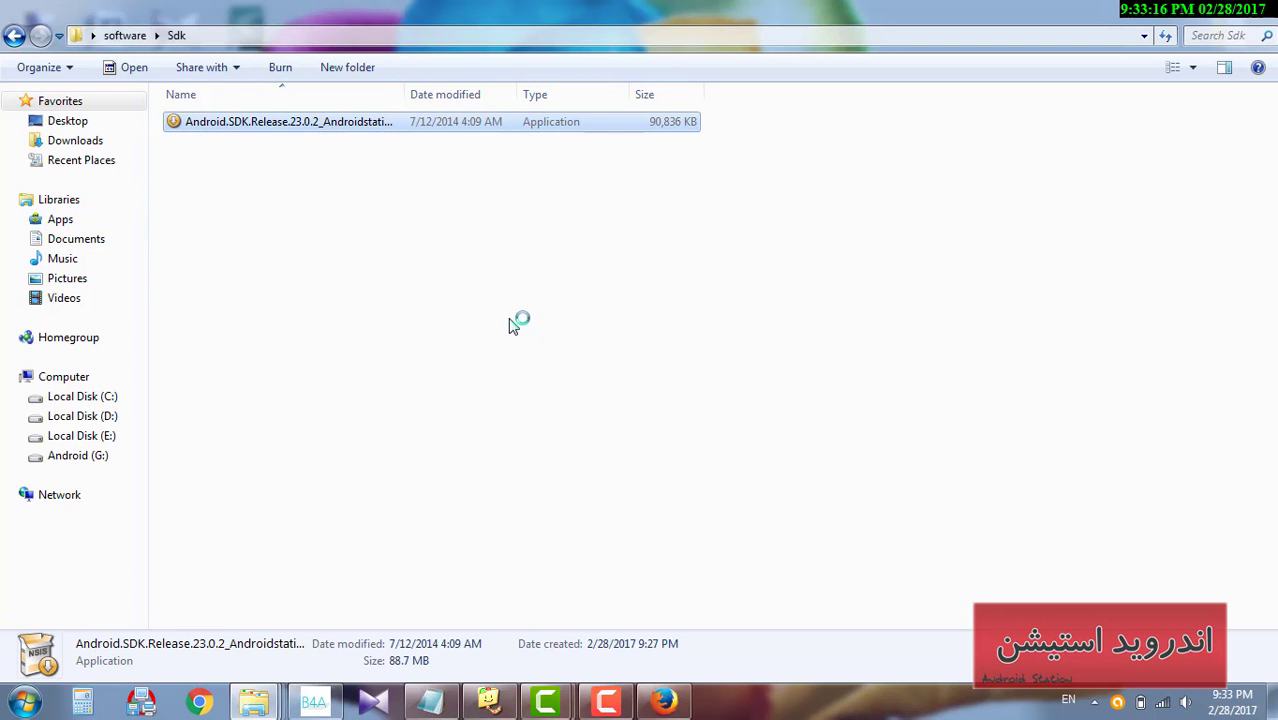
{"action": "left_click_drag", "start_coordinate": [402, 94], "coordinate": [514, 94]}
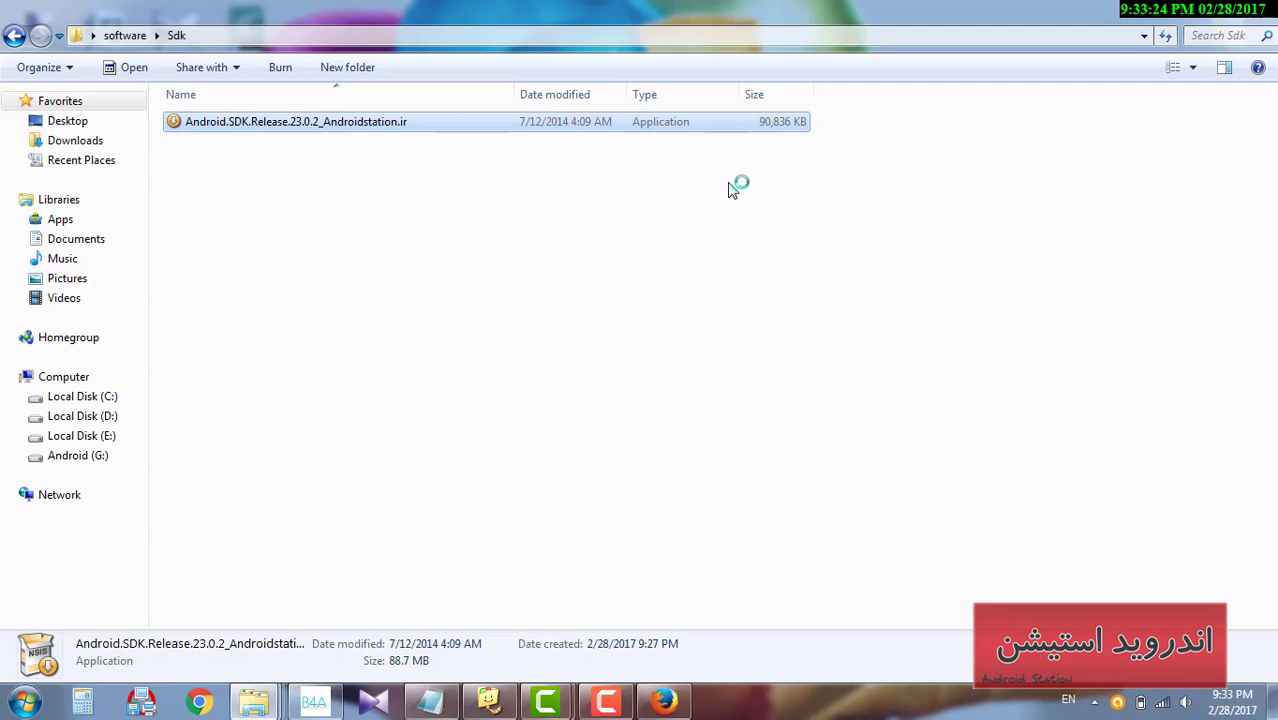
{"action": "left_click", "coordinate": [741, 503]}
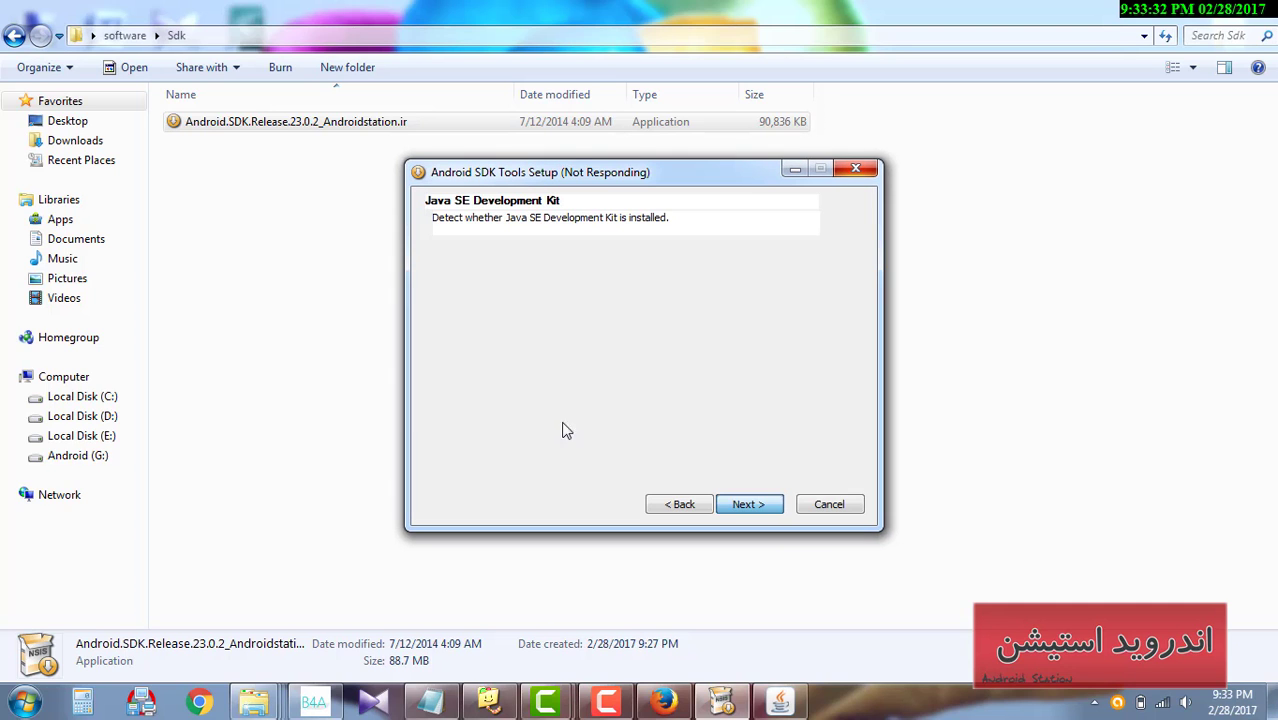
{"action": "left_click", "coordinate": [745, 504]}
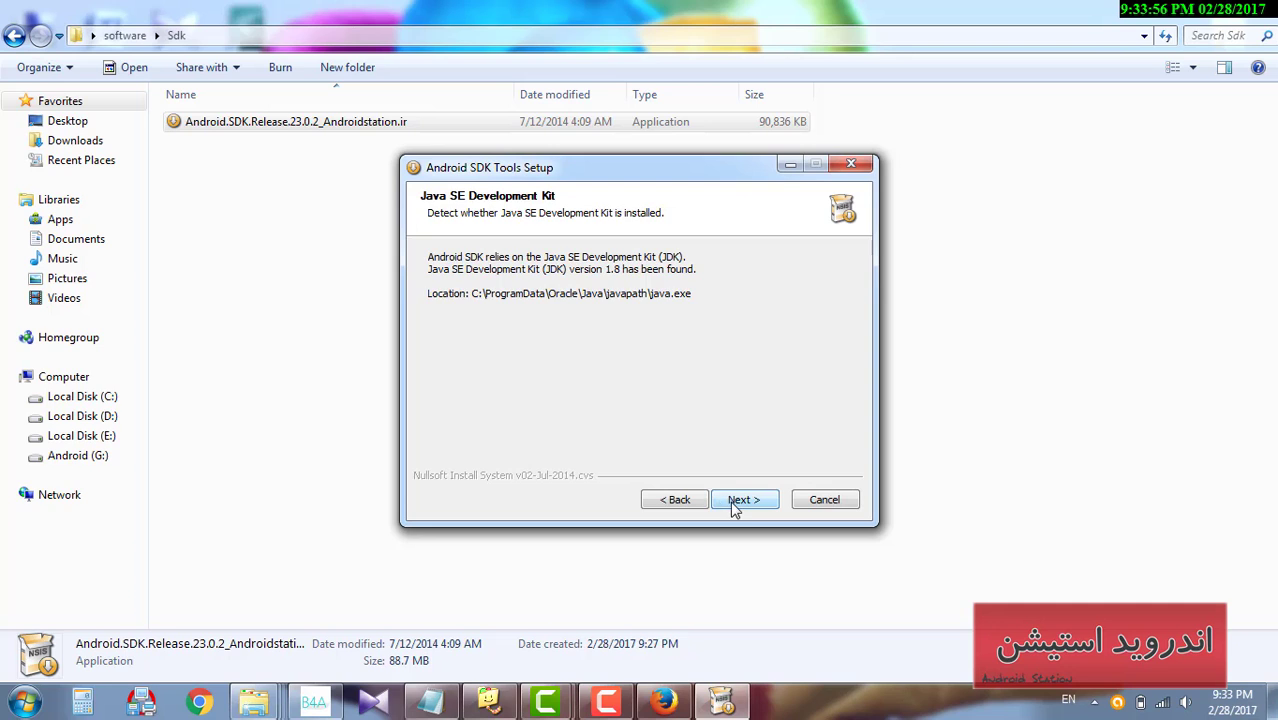
{"action": "left_click", "coordinate": [735, 505]}
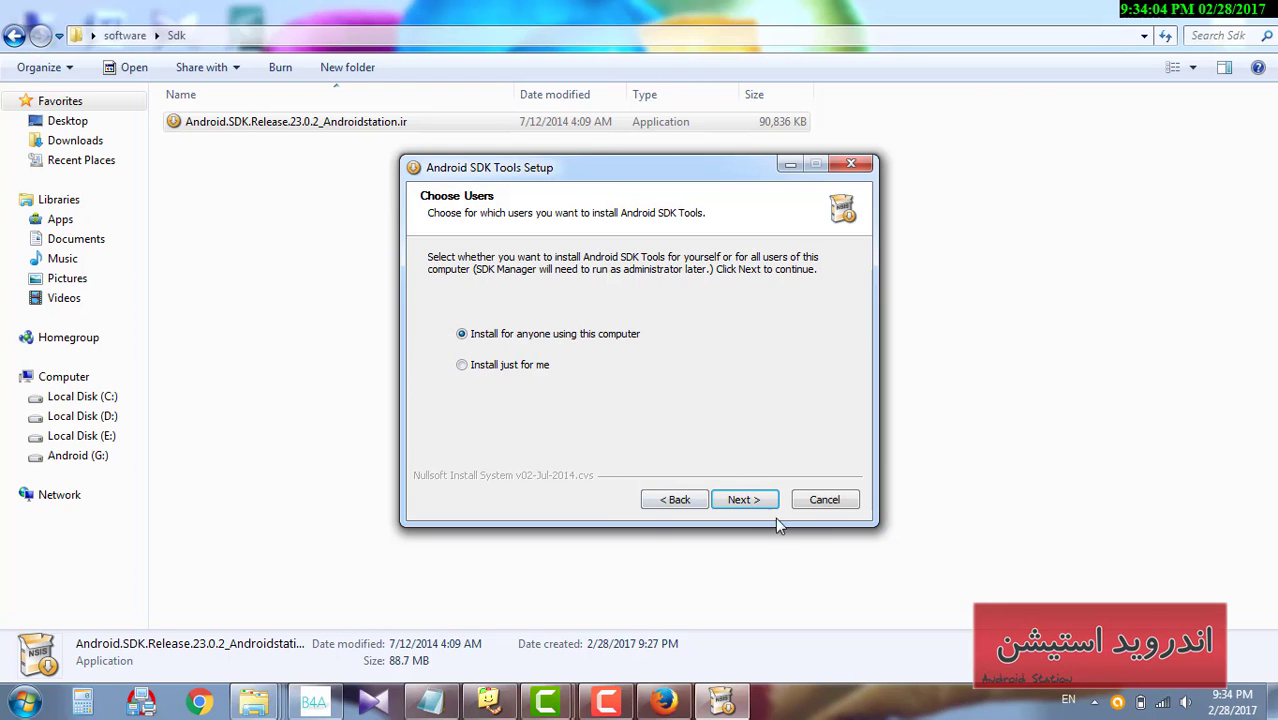
- Install Android SDK Tools for anyone using this computer in C:\Program Files (x86)\Android\android-sdk with the default Start Menu folder
{"action": "left_click", "coordinate": [729, 490]}
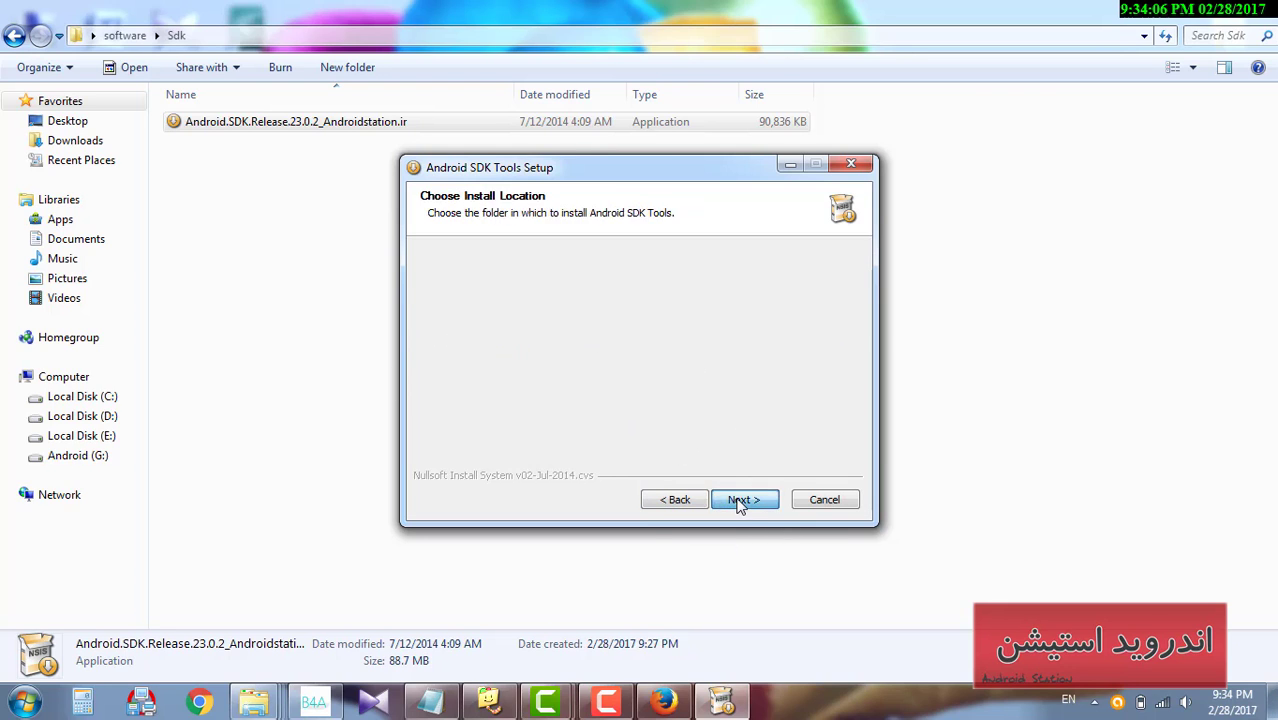
{"action": "left_click_drag", "start_coordinate": [667, 388], "coordinate": [637, 421]}
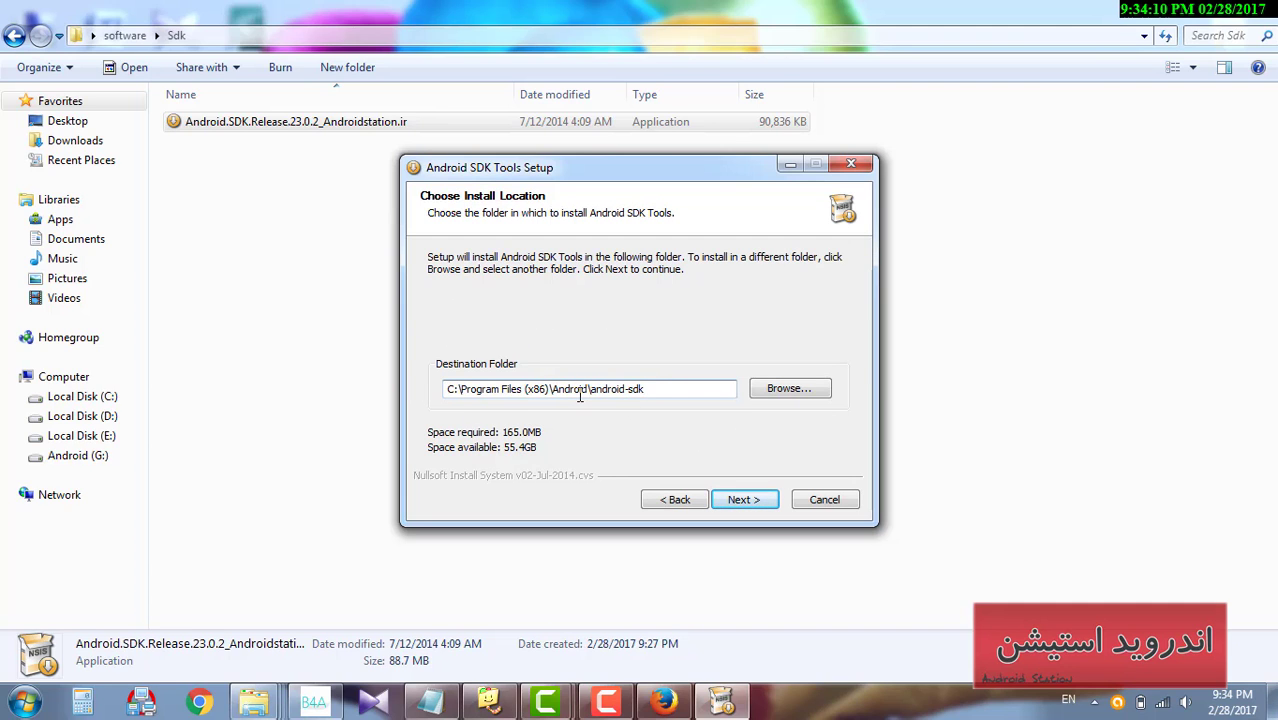
{"action": "double_click", "coordinate": [629, 388]}
{"action": "left_click", "coordinate": [741, 498]}
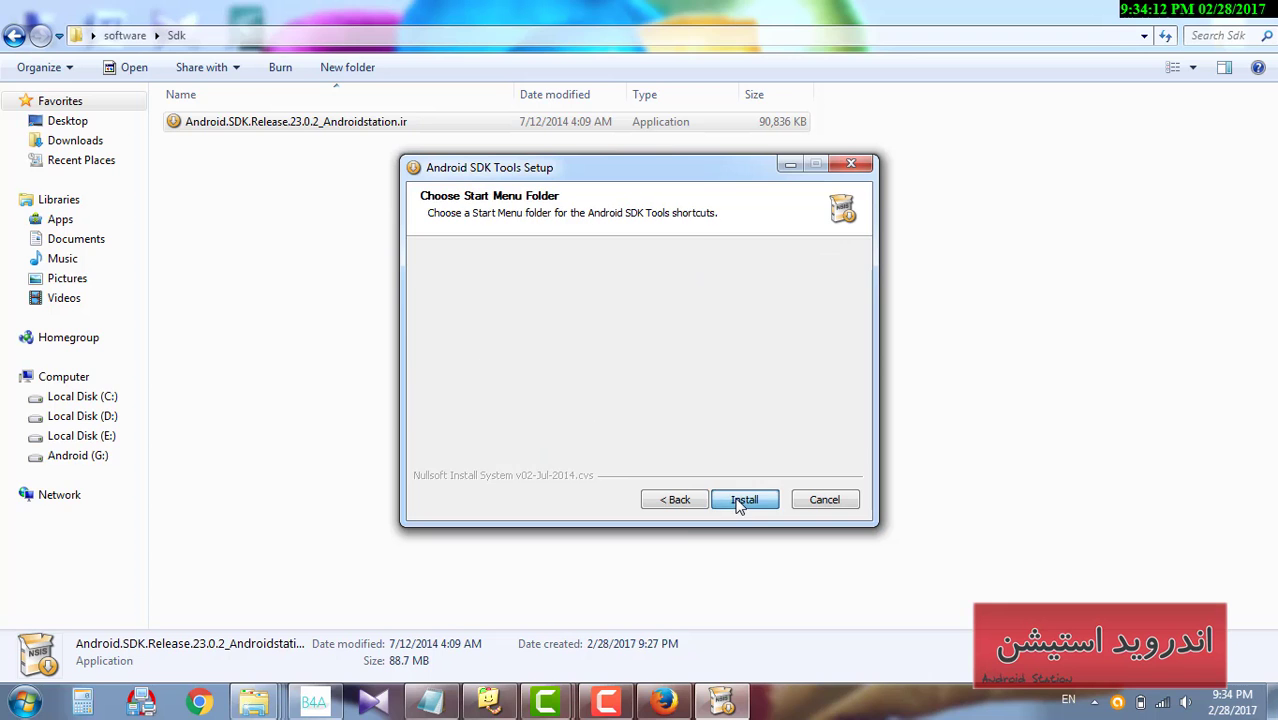
{"action": "left_click", "coordinate": [755, 500]}
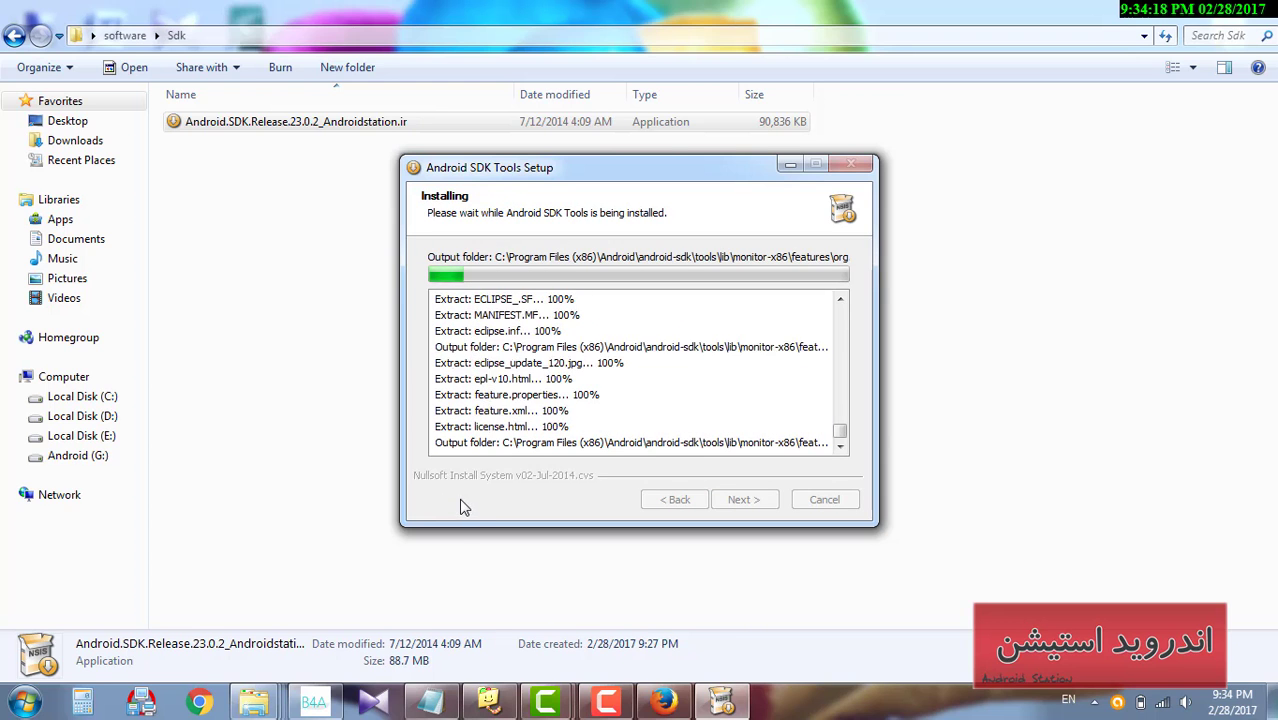
- Place the Notepad checklist and the Android SDK Tools Setup window side by side
{"action": "left_click", "coordinate": [432, 704]}
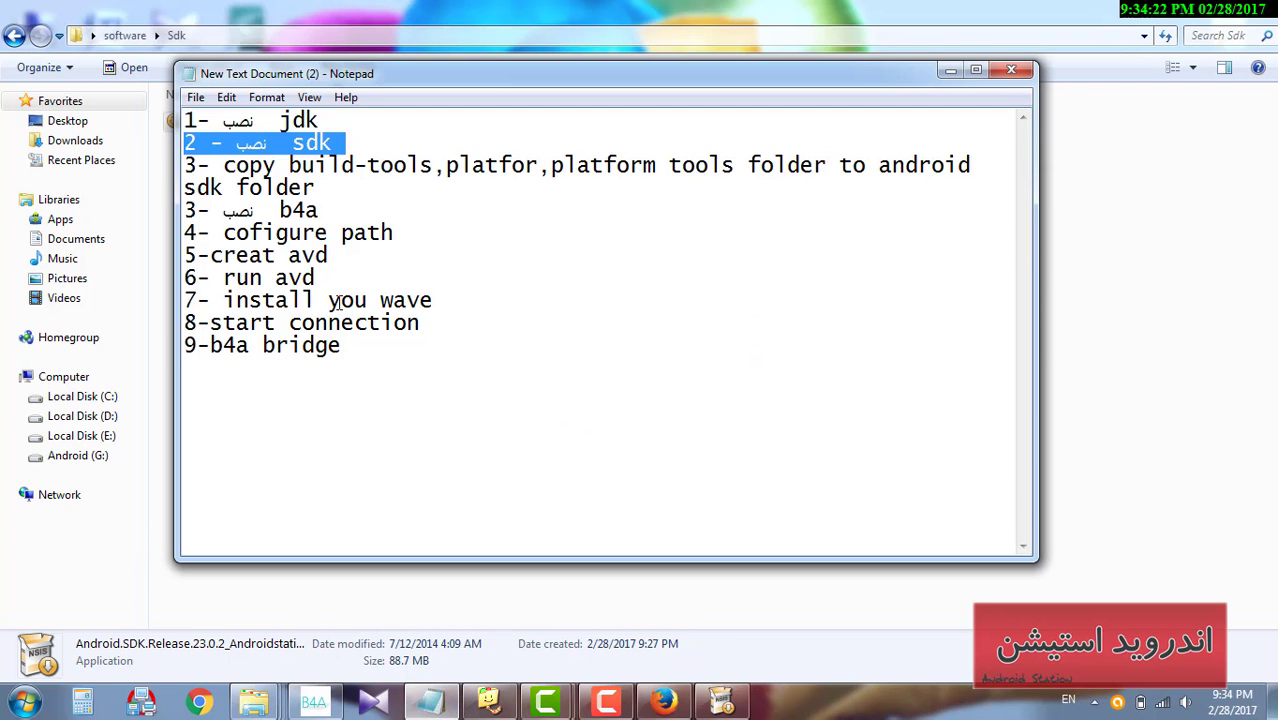
{"action": "left_click_drag", "start_coordinate": [483, 91], "coordinate": [717, 166]}
{"action": "left_click_drag", "start_coordinate": [885, 162], "coordinate": [1007, 228]}
{"action": "left_click_drag", "start_coordinate": [630, 174], "coordinate": [390, 183]}
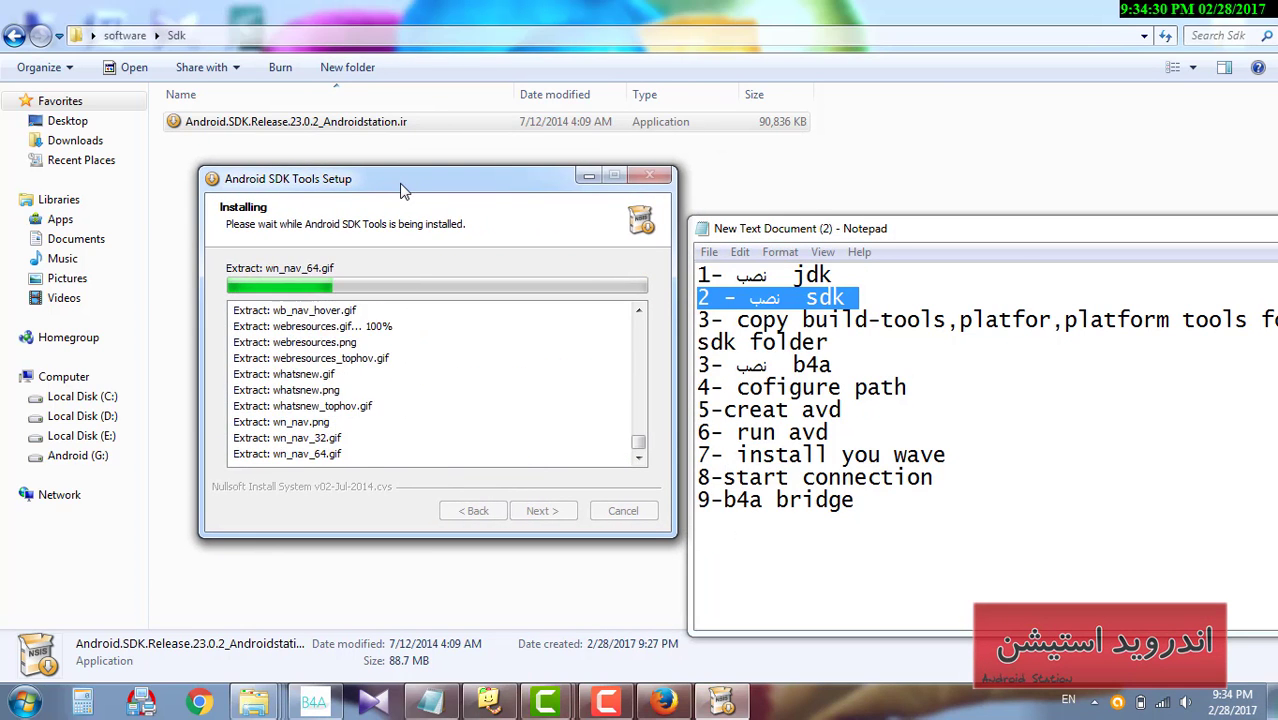
- Open the SDK's installation folder at C:\Program Files (x86)\Android\android-sdk
{"action": "left_click", "coordinate": [70, 397]}
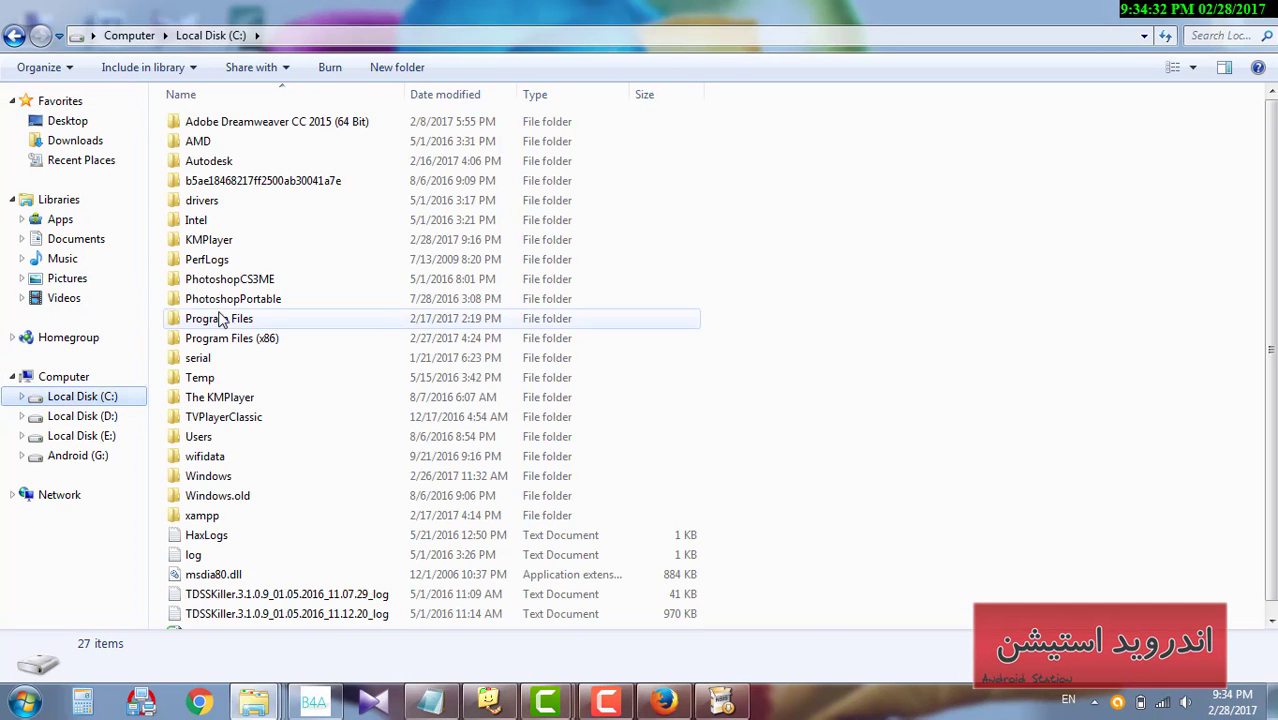
{"action": "left_click", "coordinate": [245, 340]}
{"action": "double_click", "coordinate": [245, 340]}
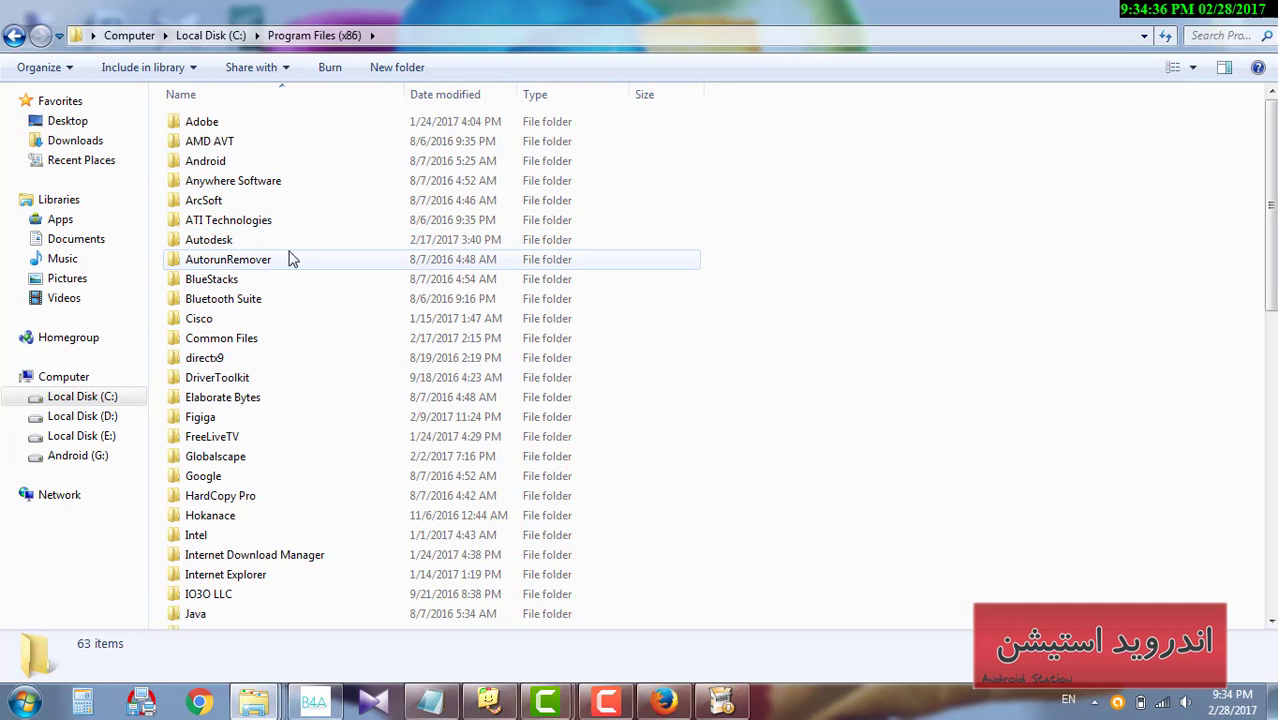
{"action": "left_click", "coordinate": [228, 165]}
{"action": "double_click", "coordinate": [230, 168]}
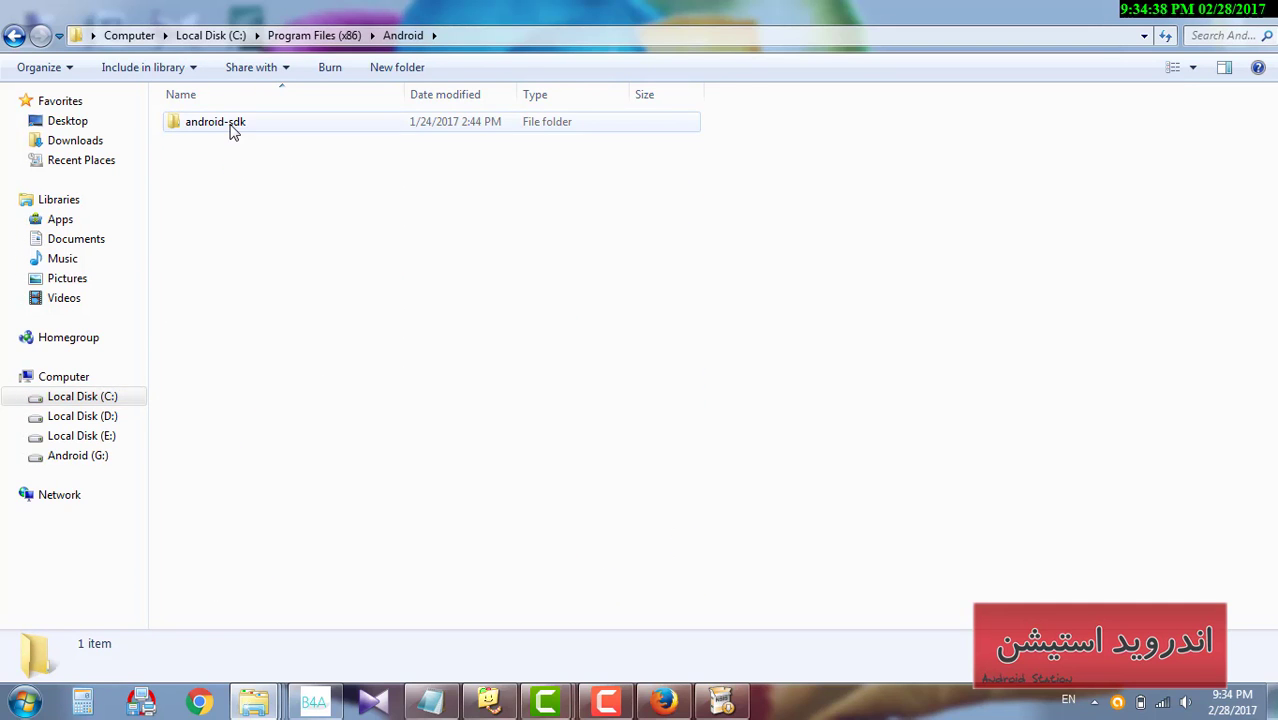
{"action": "double_click", "coordinate": [231, 126]}
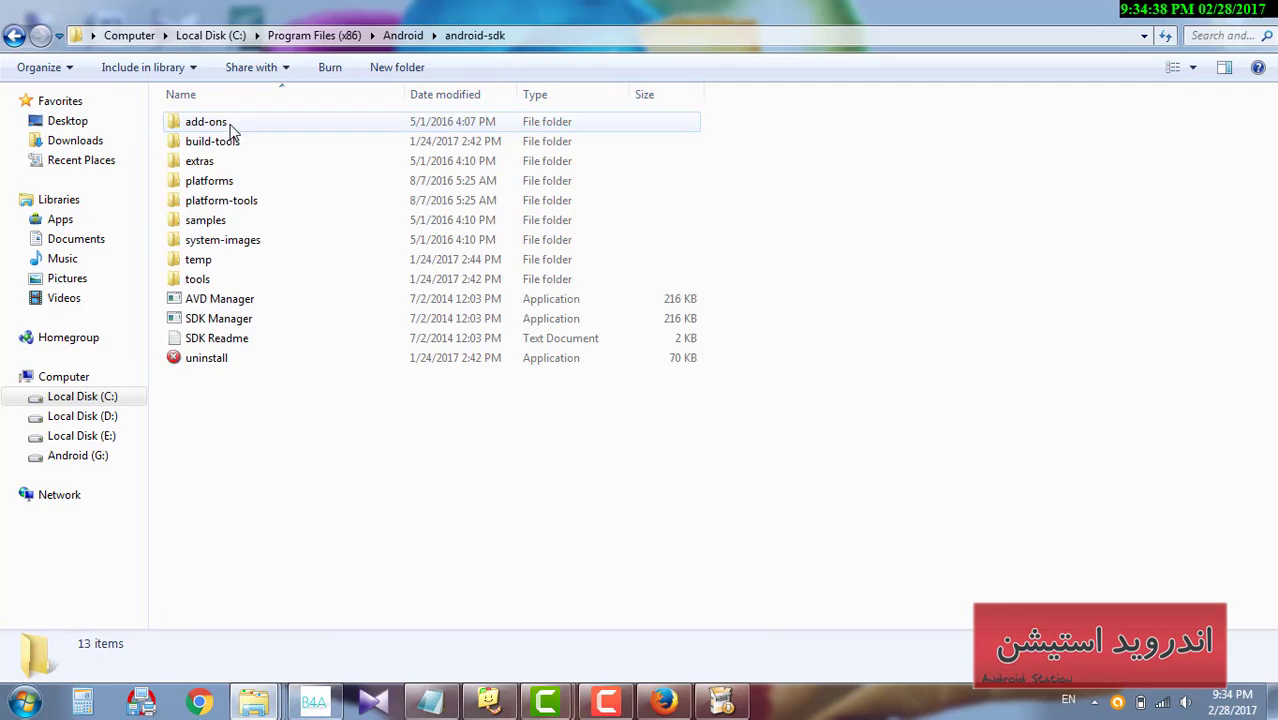
- Bring up the Android SDK Tools Setup window, place it beside the folder list and check the installation progress
{"action": "left_click", "coordinate": [724, 702]}
{"action": "left_click_drag", "start_coordinate": [442, 178], "coordinate": [906, 151]}
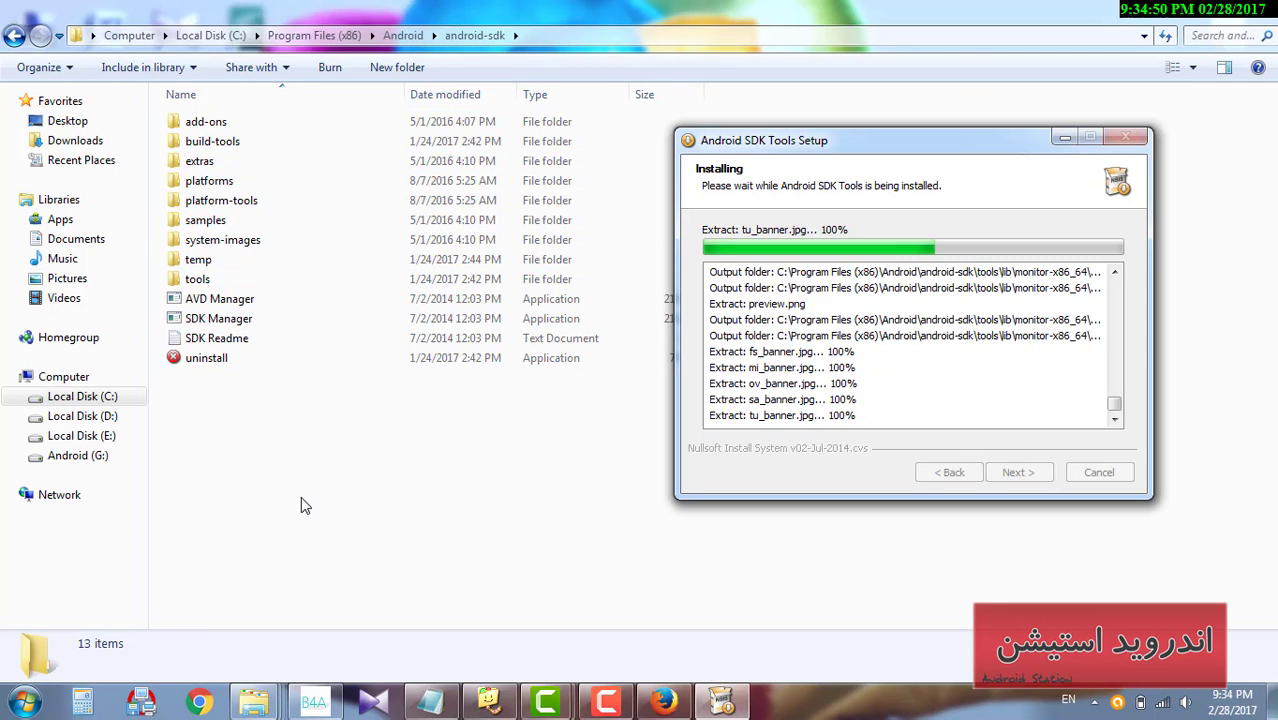
{"action": "left_click_drag", "start_coordinate": [301, 497], "coordinate": [325, 403]}
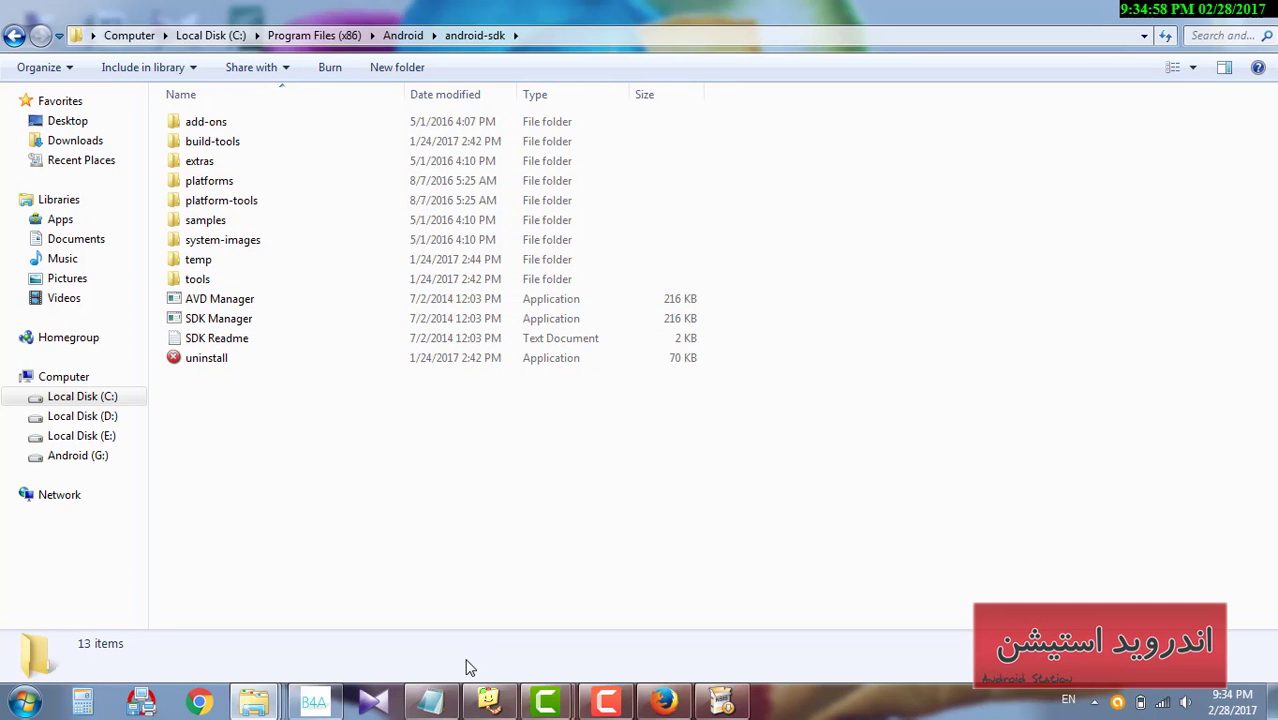
- Return to the android-sdk folder and select the platforms, platform-tools and build-tools folders one after another
{"action": "mouse_move", "coordinate": [268, 706]}
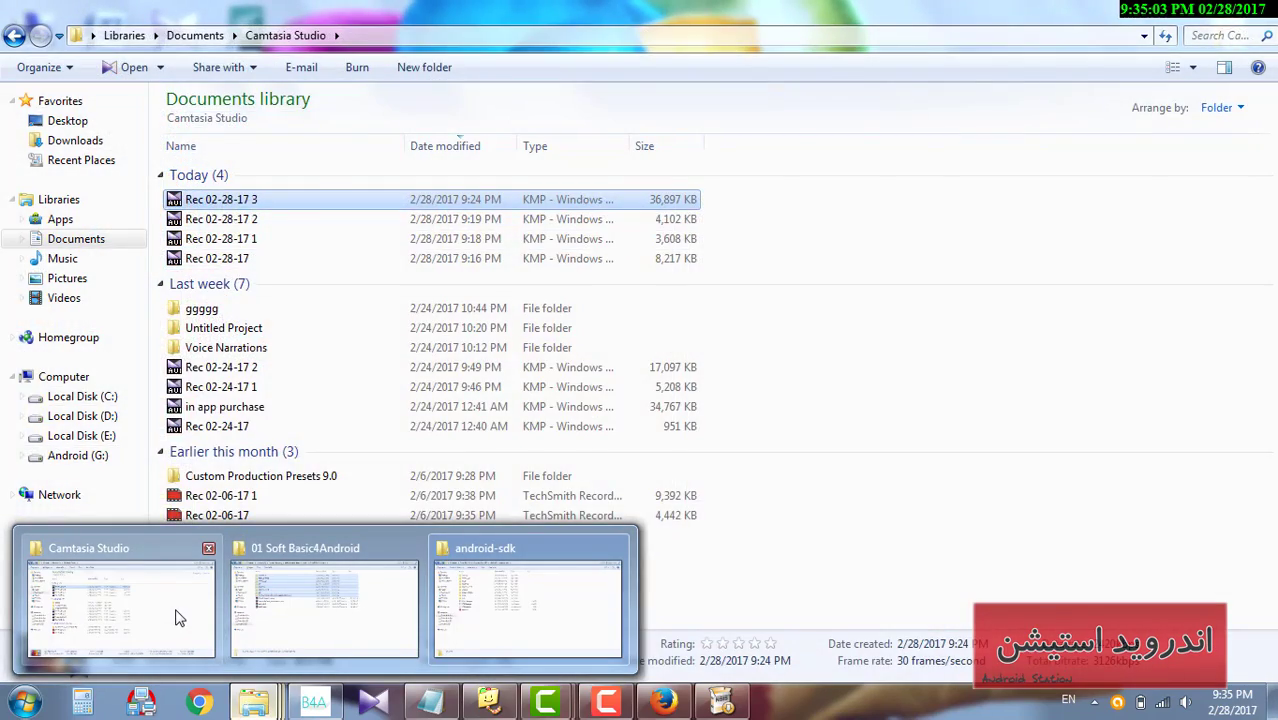
{"action": "left_click", "coordinate": [527, 605]}
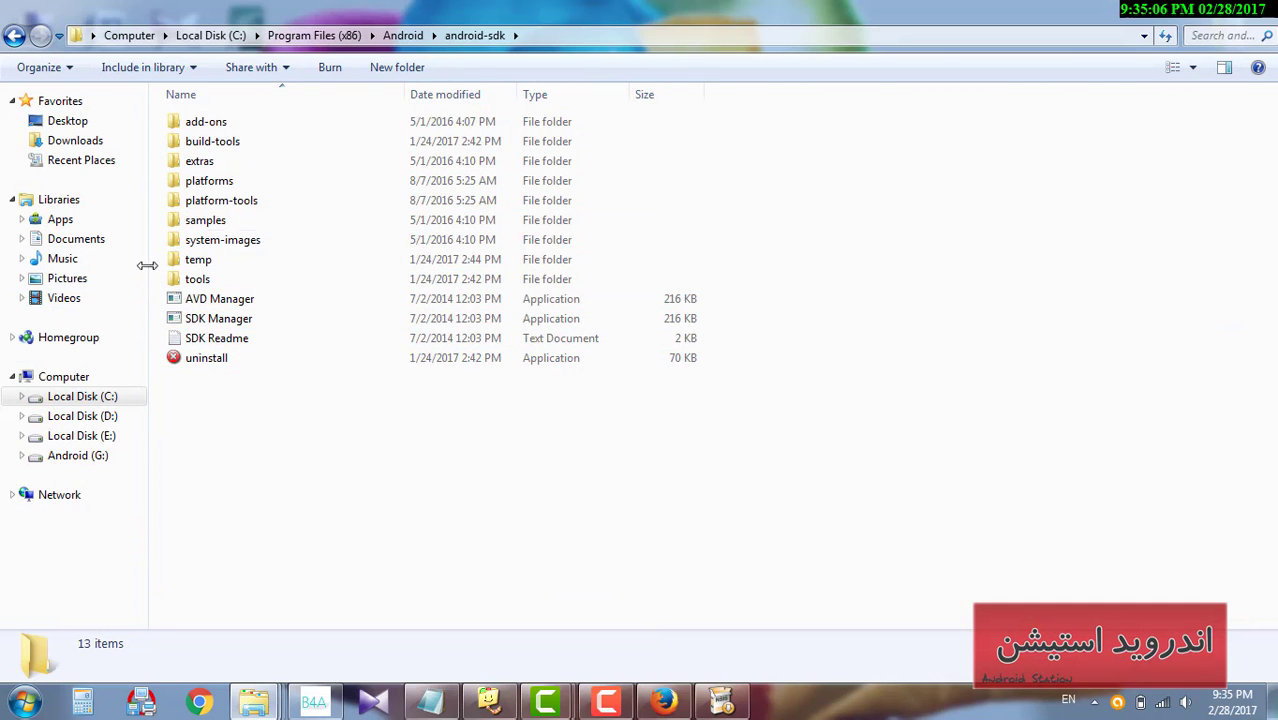
{"action": "left_click", "coordinate": [212, 185]}
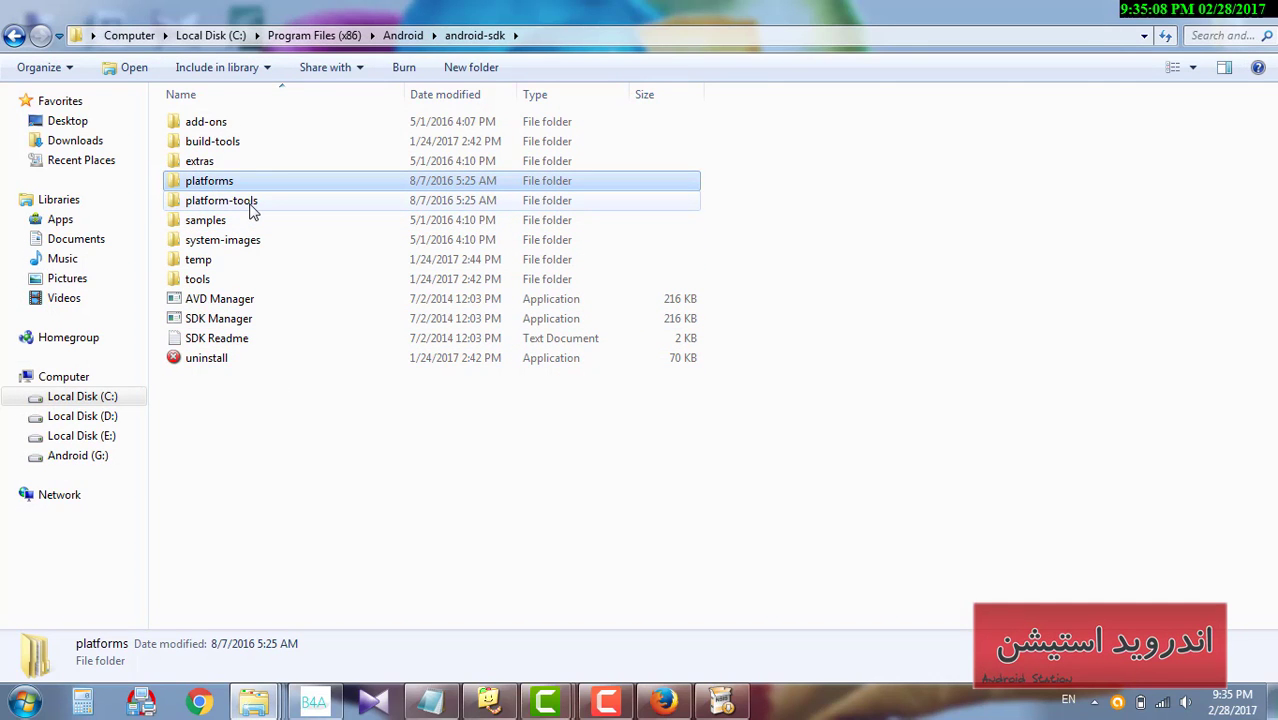
{"action": "left_click", "coordinate": [252, 206]}
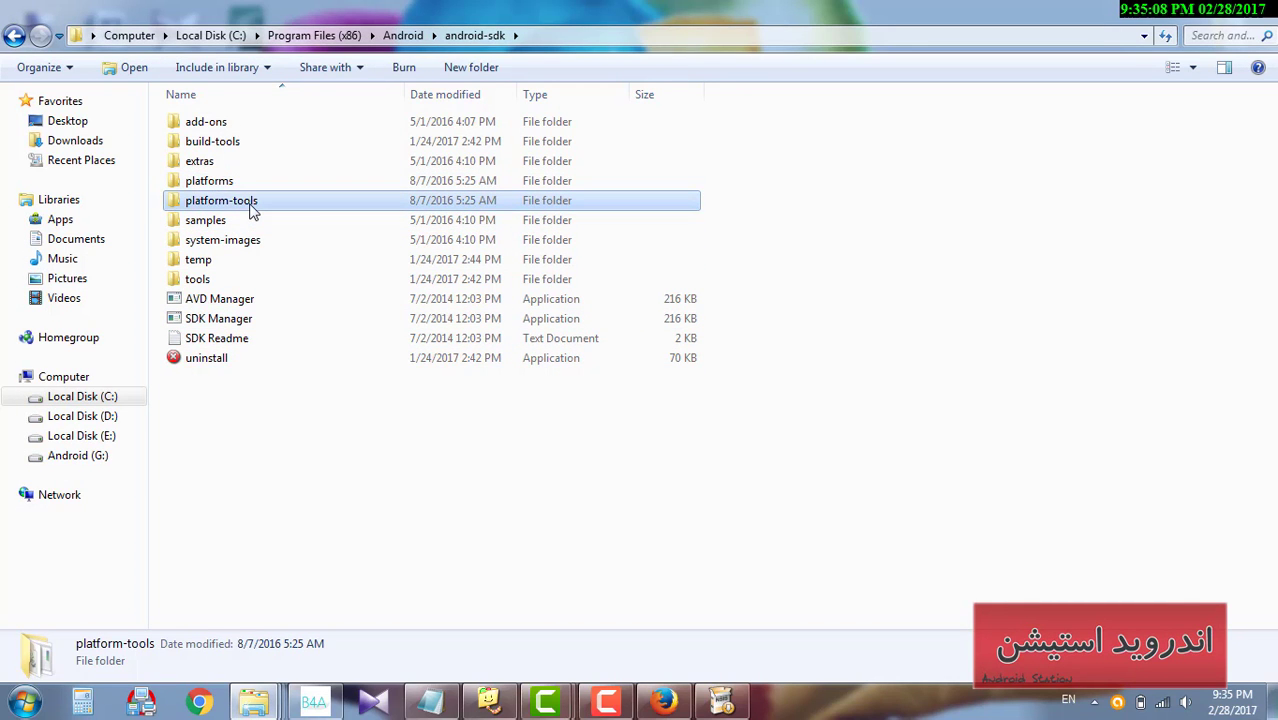
{"action": "left_click", "coordinate": [232, 143]}
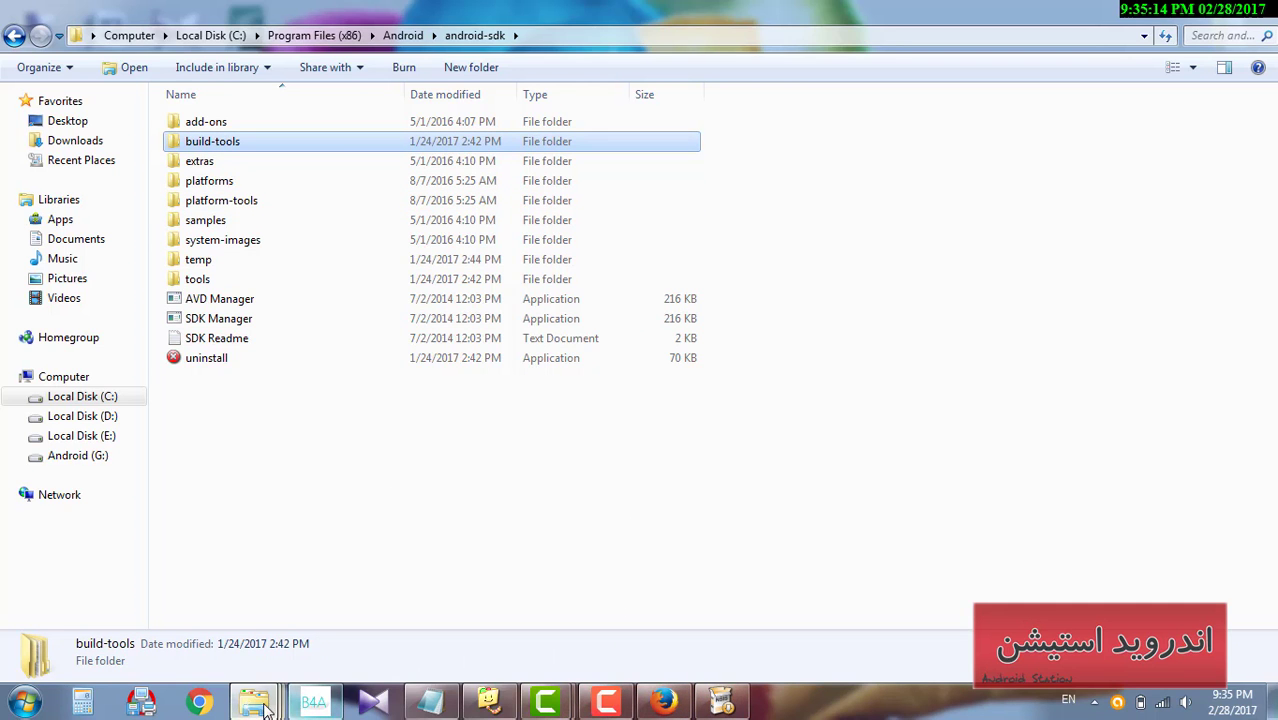
- Show the 01 Soft Basic4Android folder in a smaller window beside android-sdk and select its build-tools folder
{"action": "left_click", "coordinate": [722, 702]}
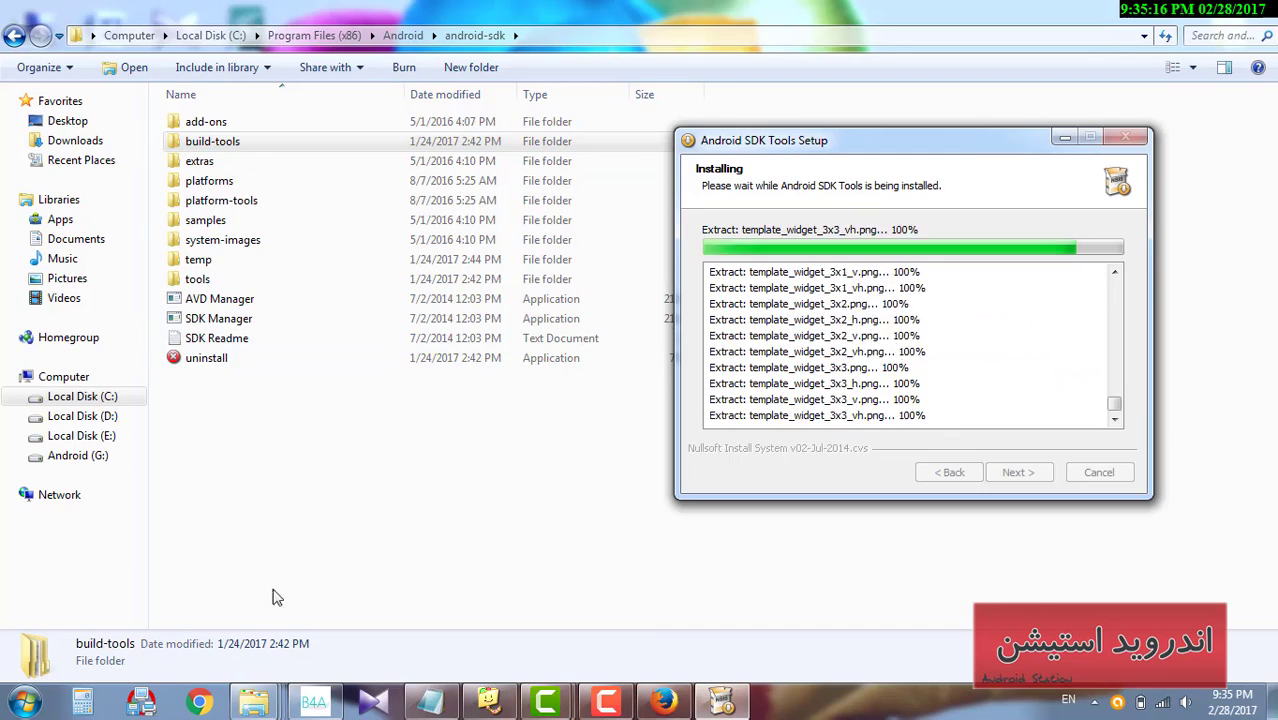
{"action": "mouse_move", "coordinate": [253, 702]}
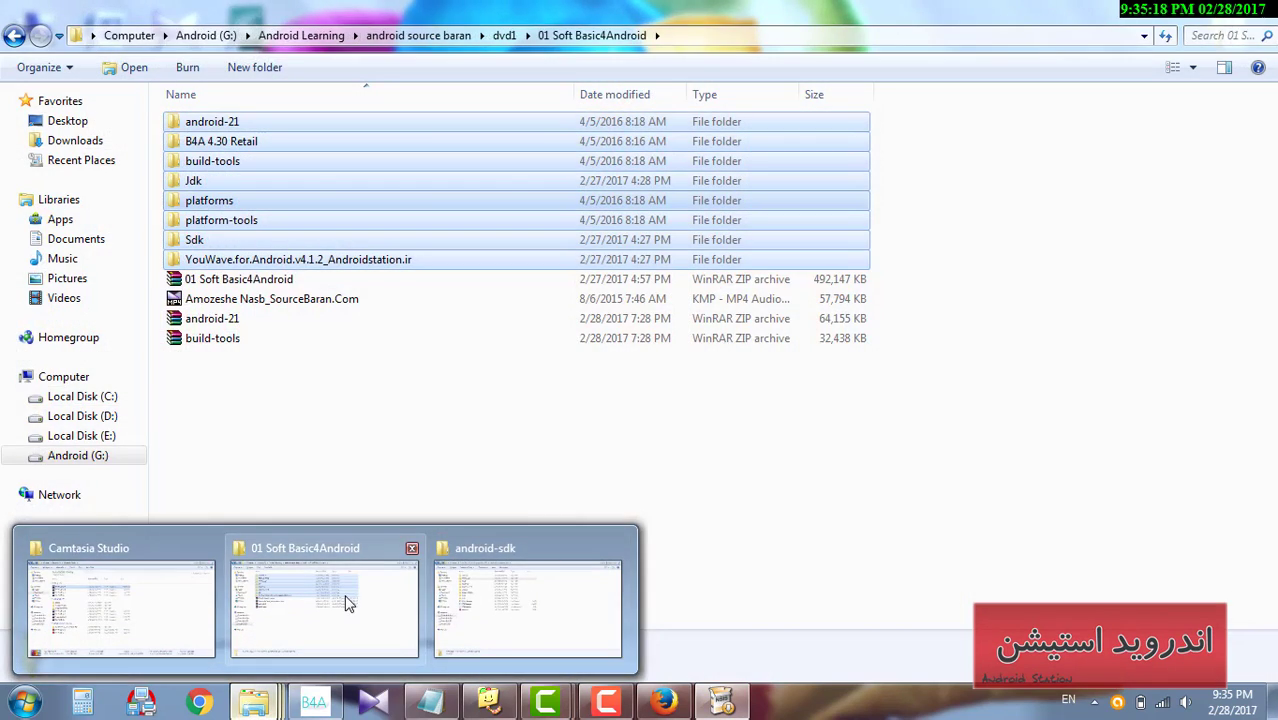
{"action": "left_click", "coordinate": [324, 600]}
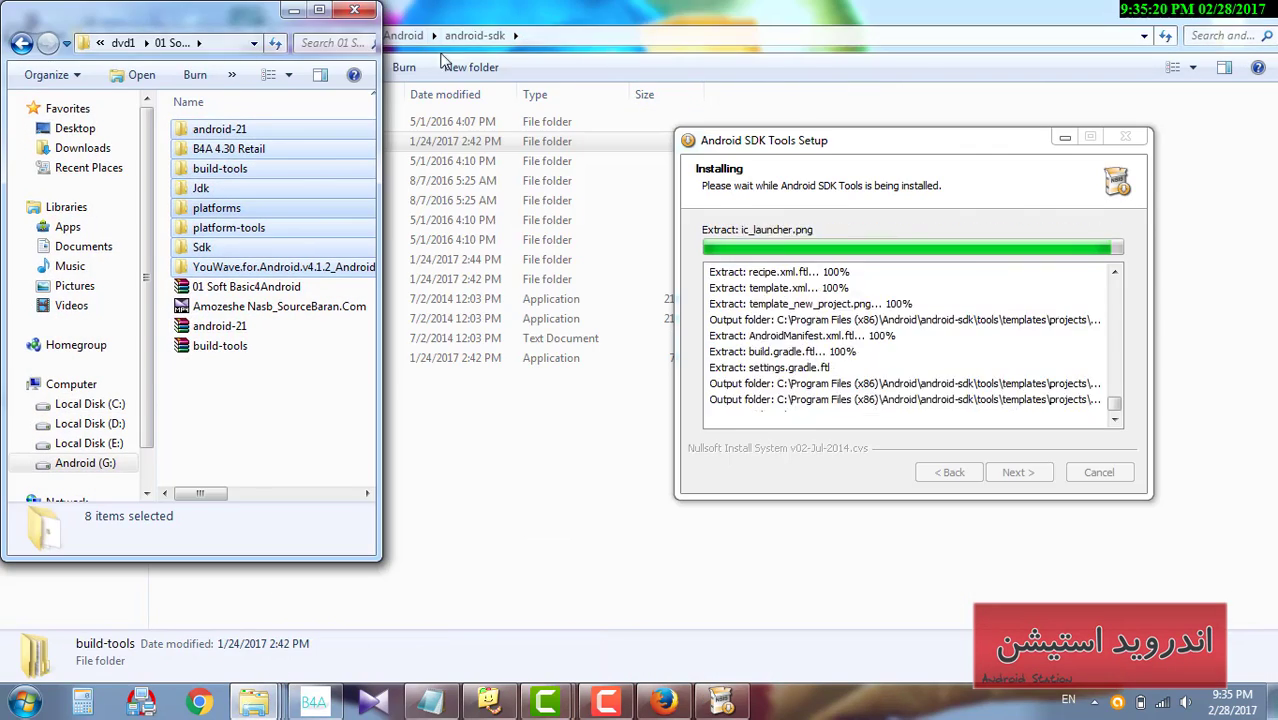
{"action": "left_click_drag", "start_coordinate": [215, 12], "coordinate": [950, 54]}
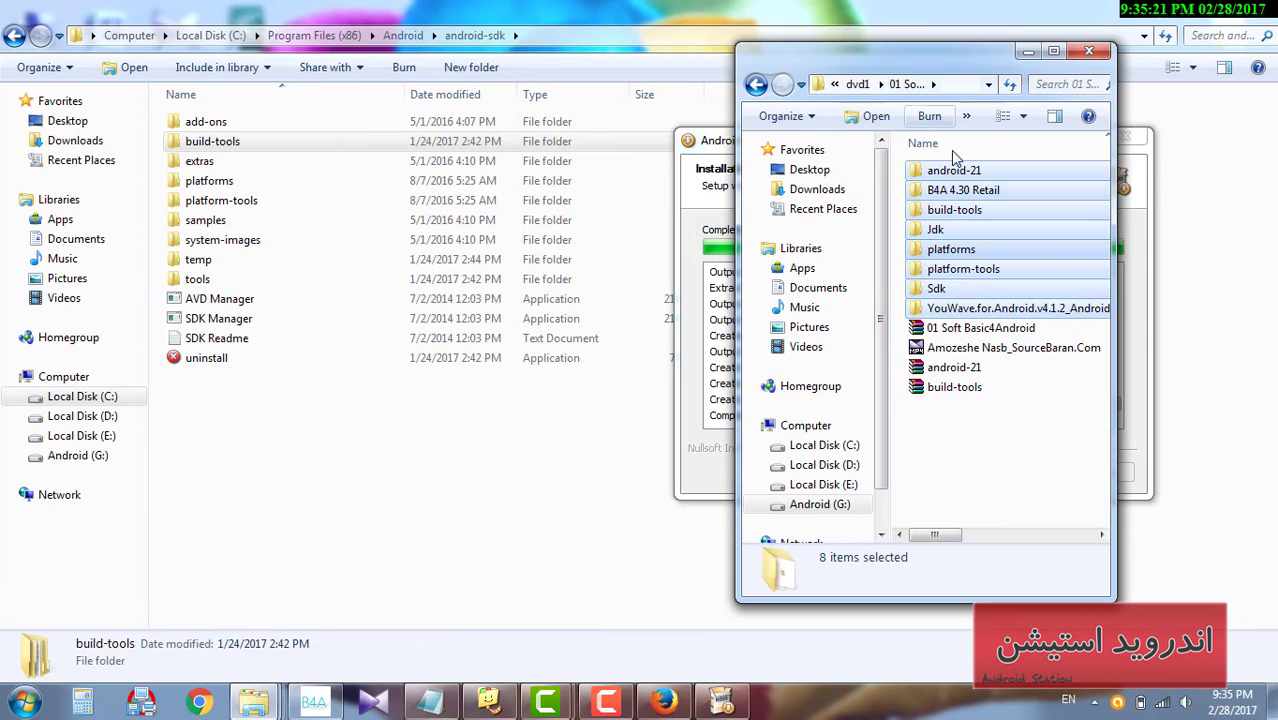
{"action": "left_click", "coordinate": [937, 232]}
{"action": "left_click", "coordinate": [936, 208]}
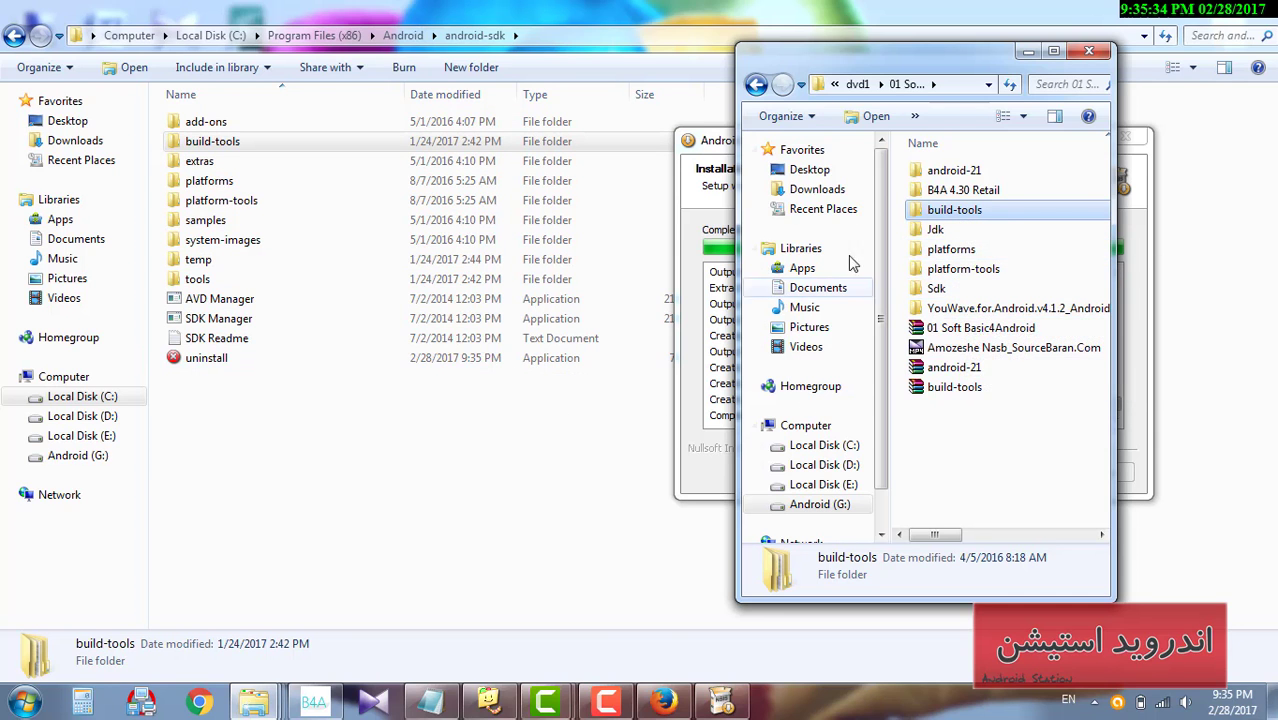
- Uncover the Android SDK Tools Setup window and finish the wizard without starting SDK Manager
{"action": "left_click_drag", "start_coordinate": [930, 50], "coordinate": [475, 66]}
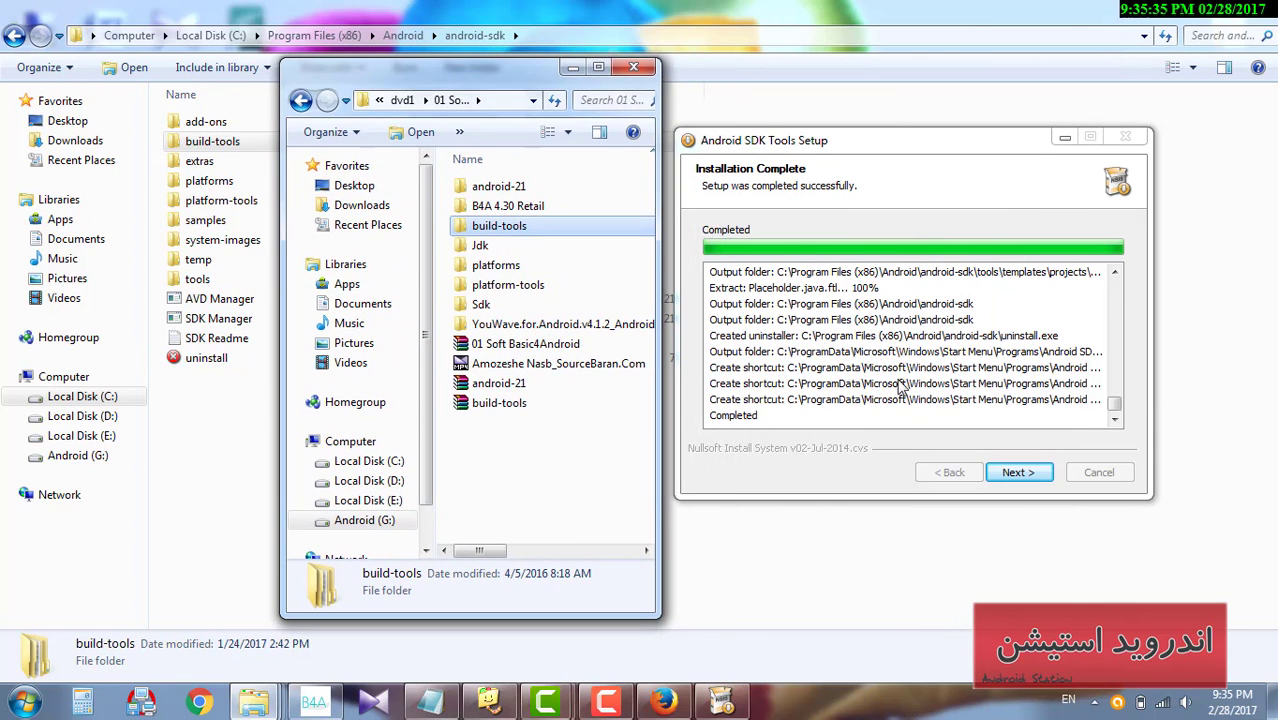
{"action": "left_click", "coordinate": [1019, 473]}
{"action": "left_click", "coordinate": [856, 300]}
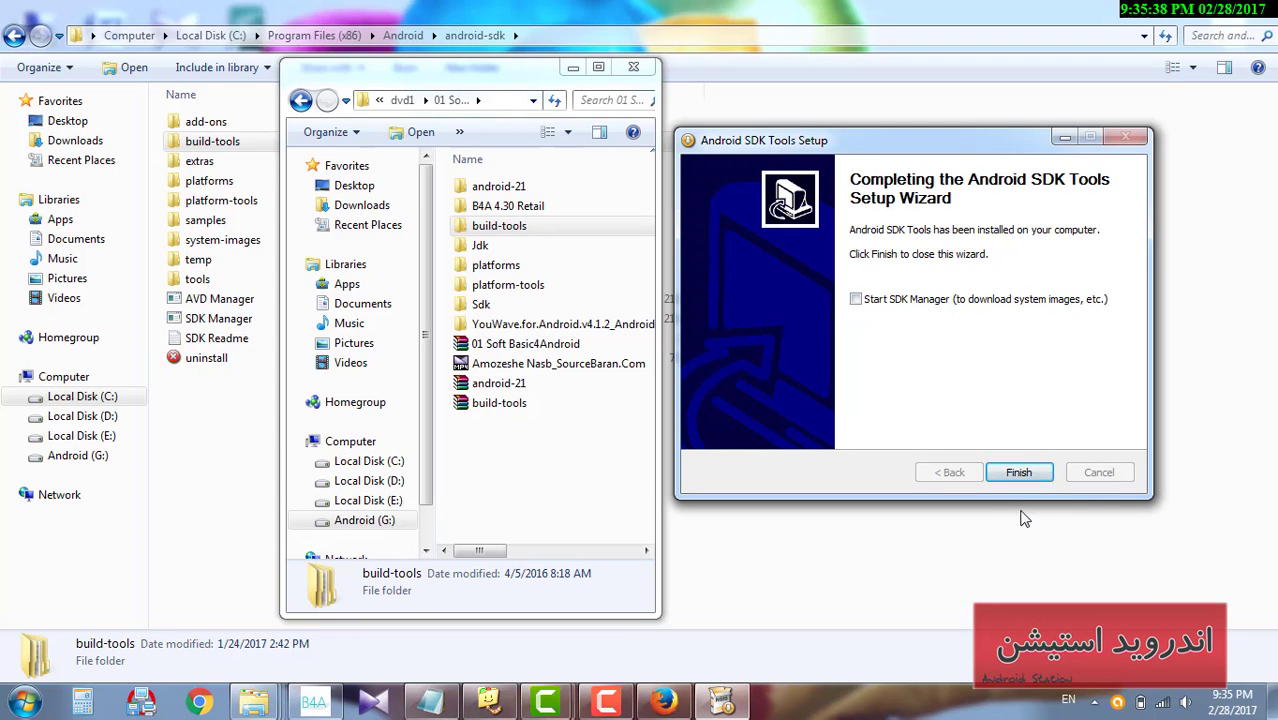
{"action": "left_click", "coordinate": [1019, 473]}
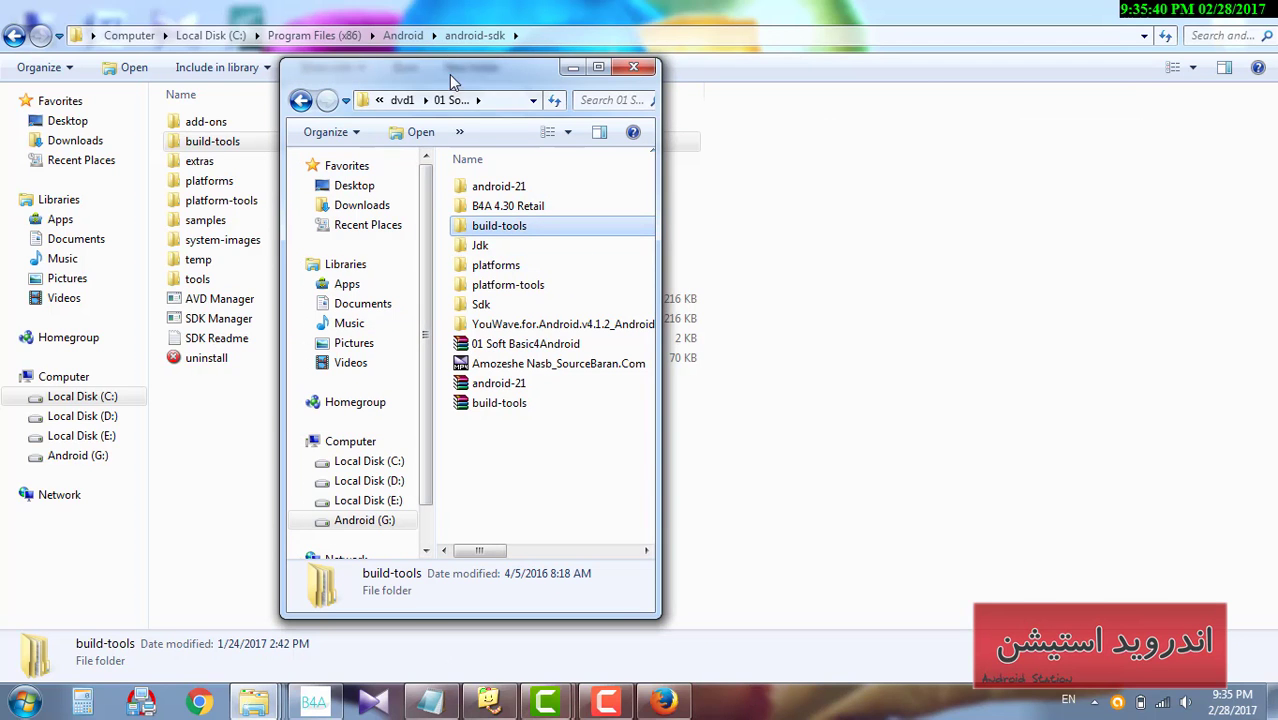
- Move the 01 Soft Basic4Android window aside and highlight the b4a installation item in the Notepad checklist, then minimize the checklist
{"action": "left_click_drag", "start_coordinate": [455, 76], "coordinate": [953, 101]}
{"action": "left_click", "coordinate": [430, 702]}
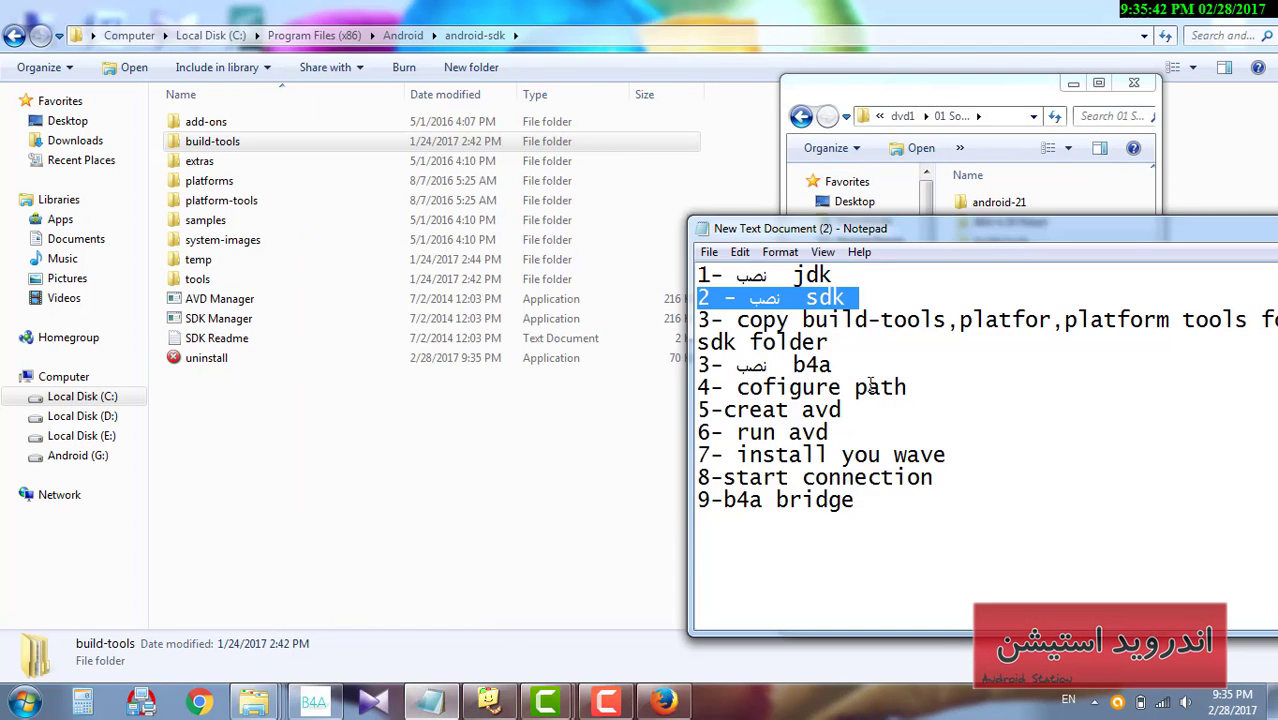
{"action": "left_click_drag", "start_coordinate": [893, 235], "coordinate": [545, 158]}
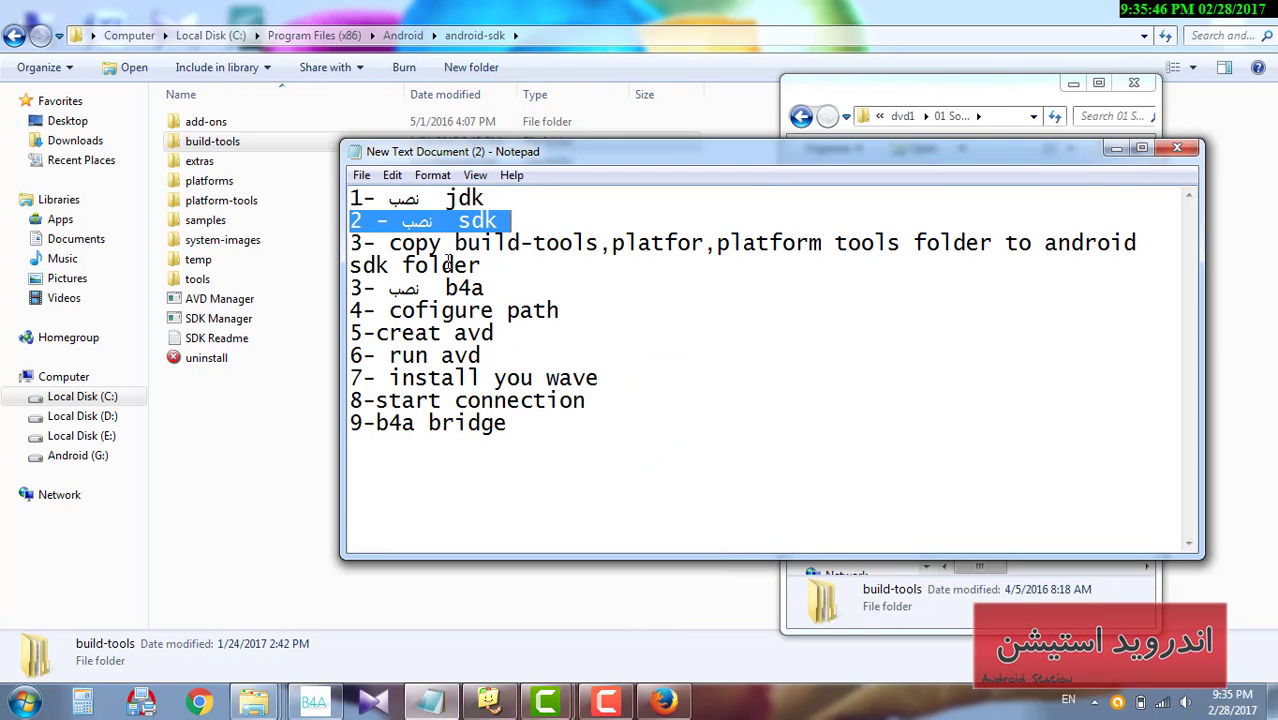
{"action": "left_click_drag", "start_coordinate": [487, 288], "coordinate": [390, 285]}
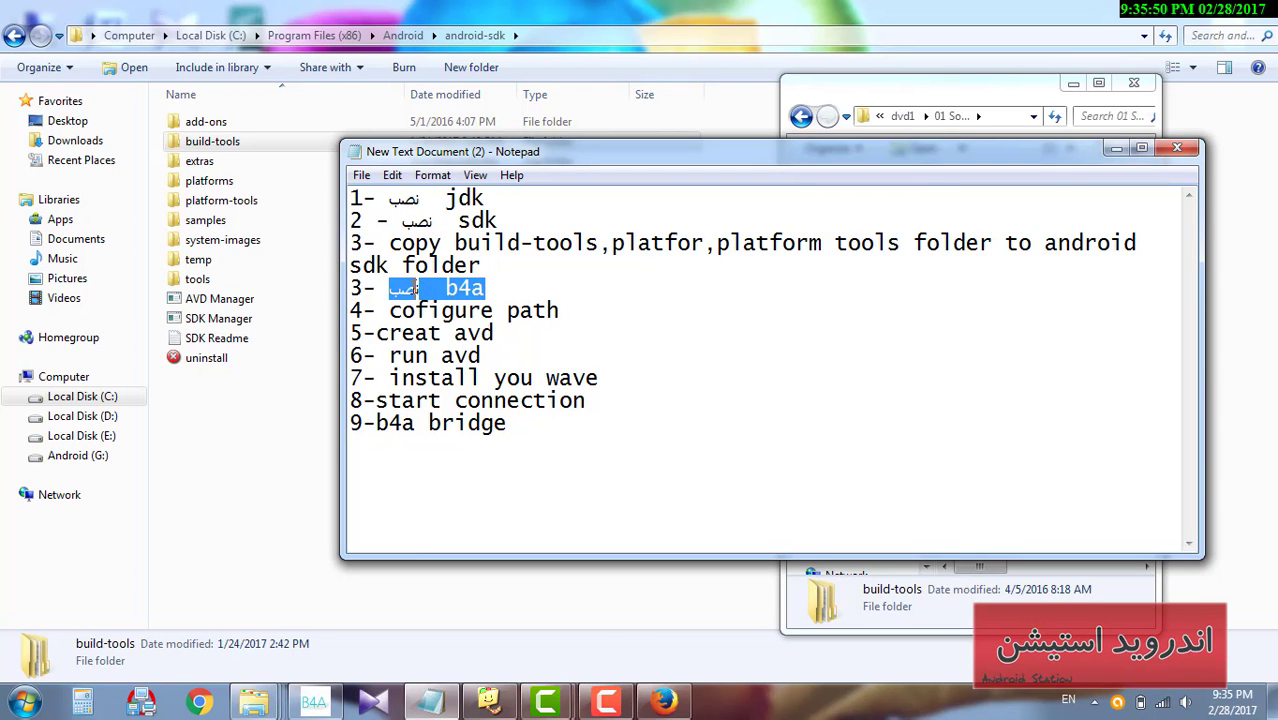
{"action": "left_click", "coordinate": [1116, 149]}
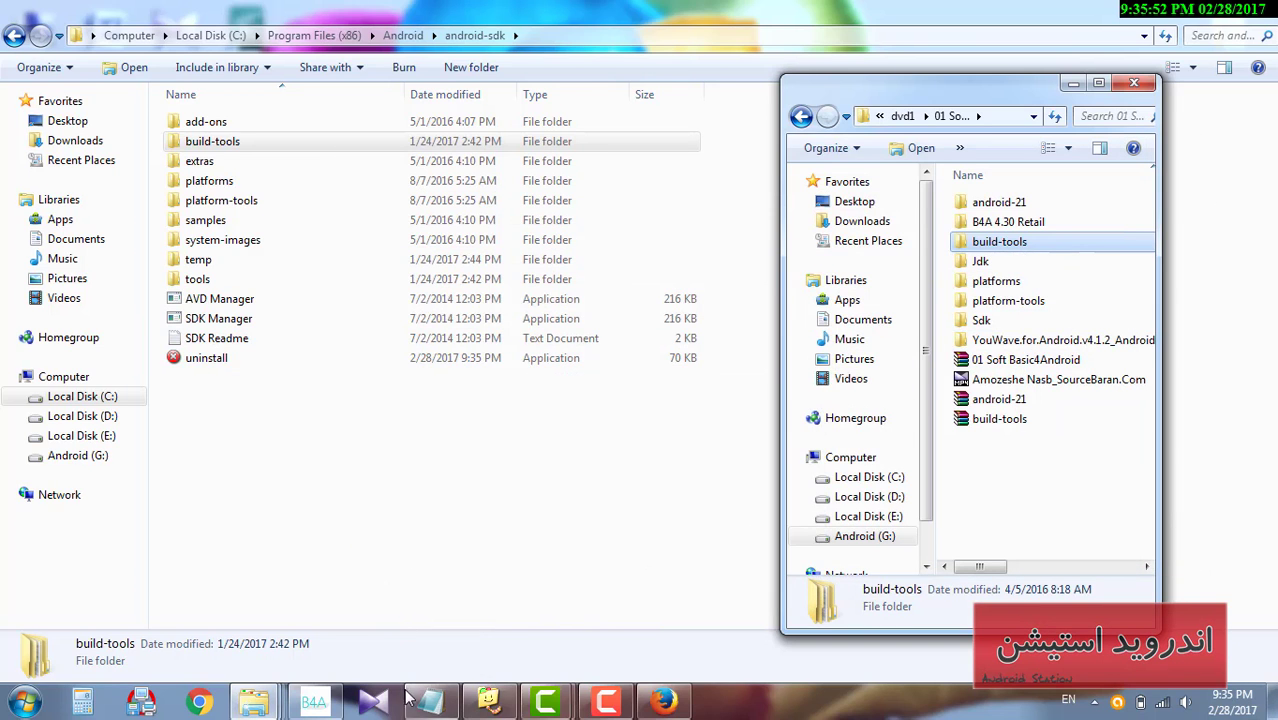
- Widen the 01 Soft Basic4Android window and open its B4A 4.30 Retail folder down to the level holding the installer
{"action": "mouse_move", "coordinate": [250, 698]}
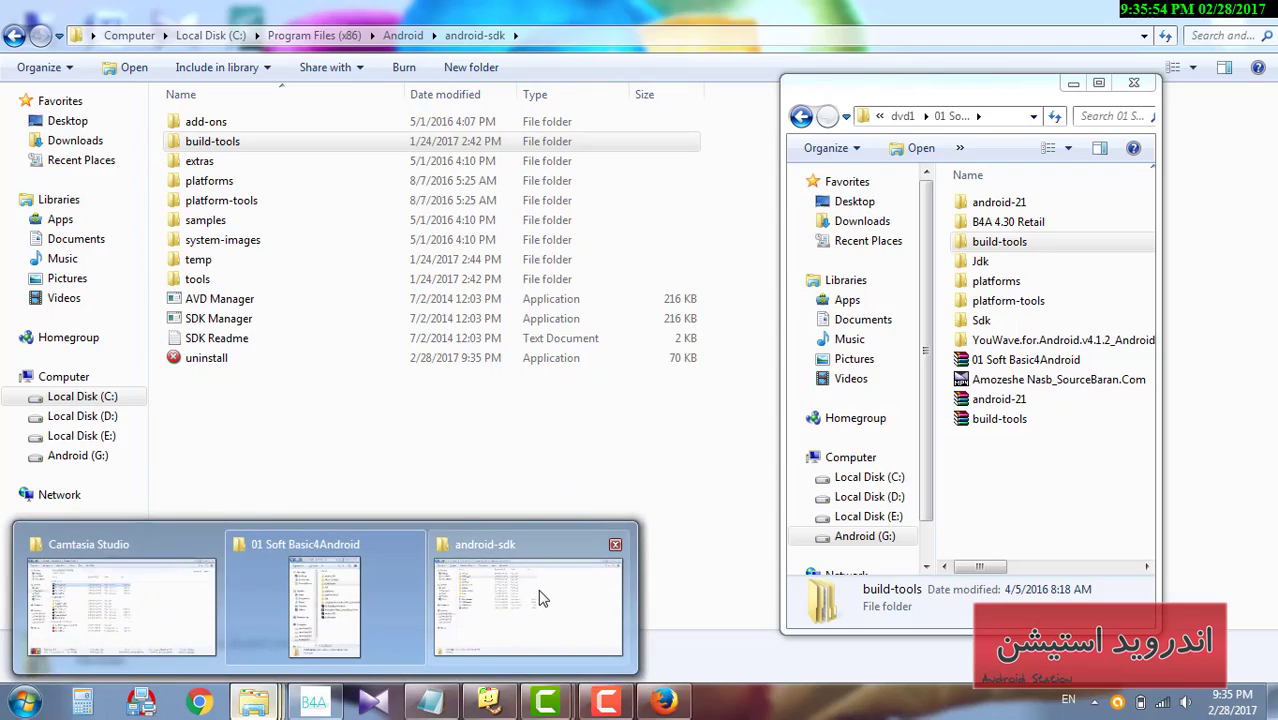
{"action": "mouse_move", "coordinate": [540, 598]}
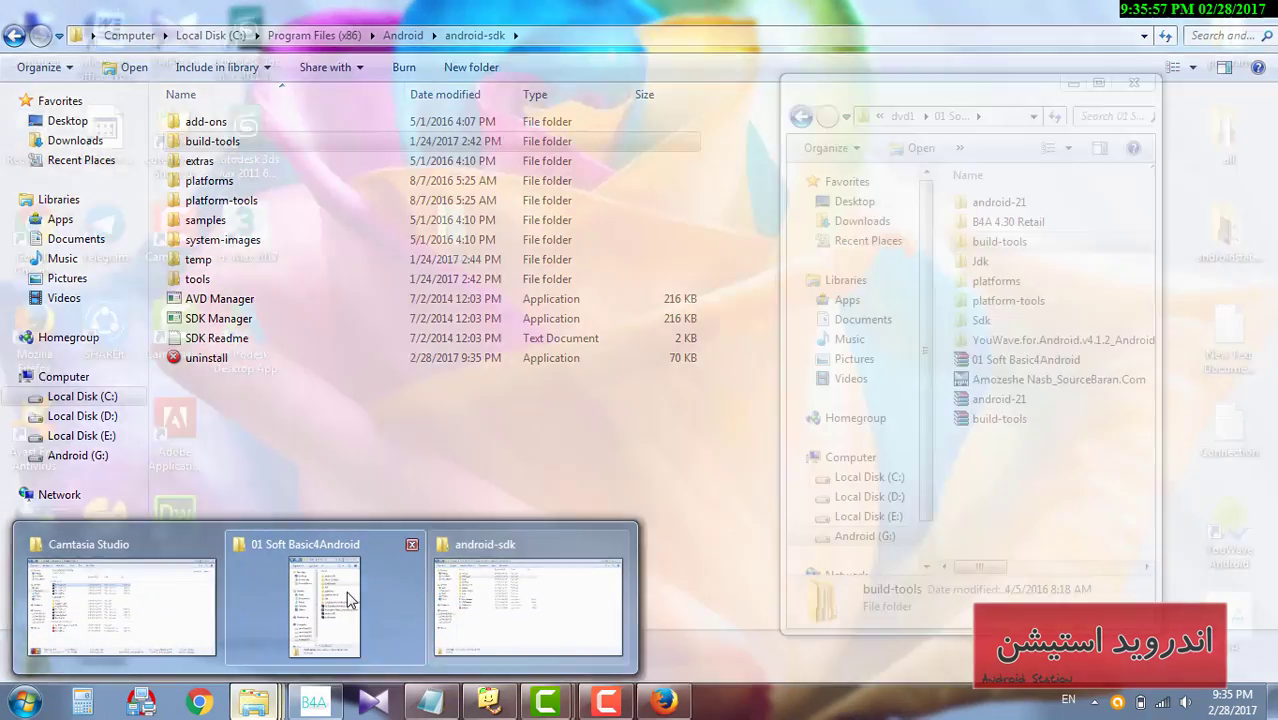
{"action": "left_click", "coordinate": [348, 598]}
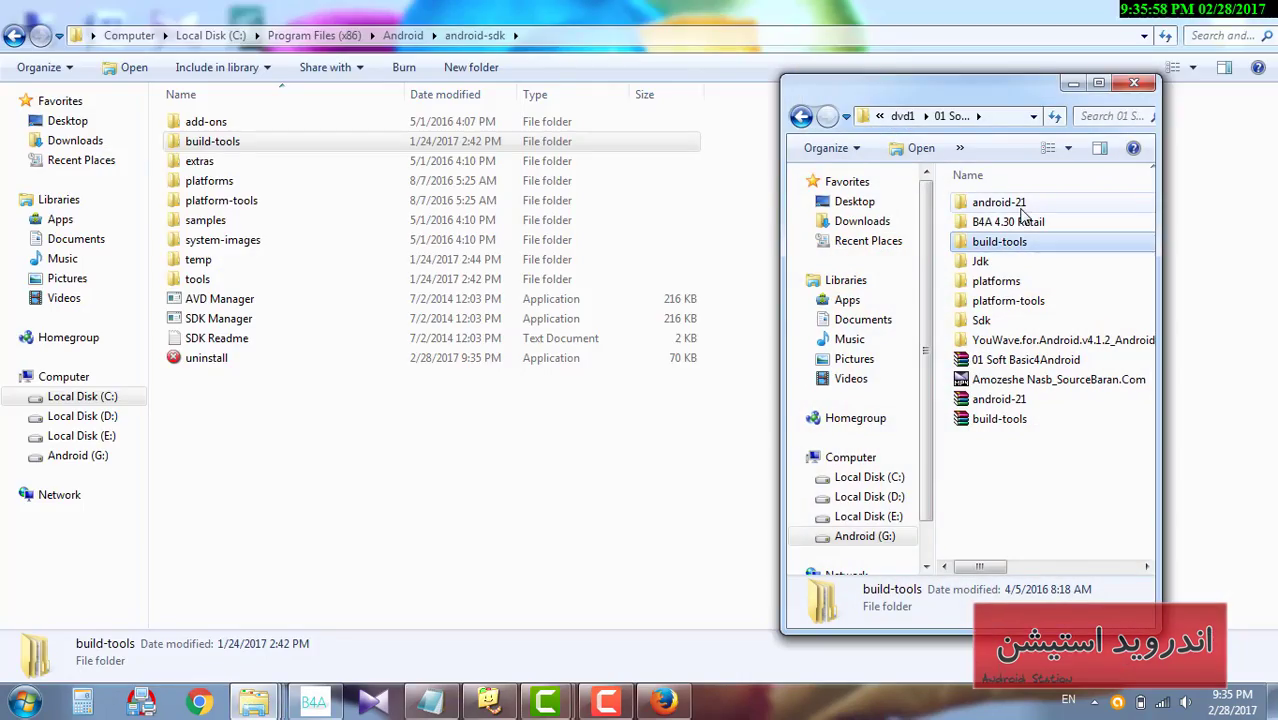
{"action": "left_click", "coordinate": [990, 224]}
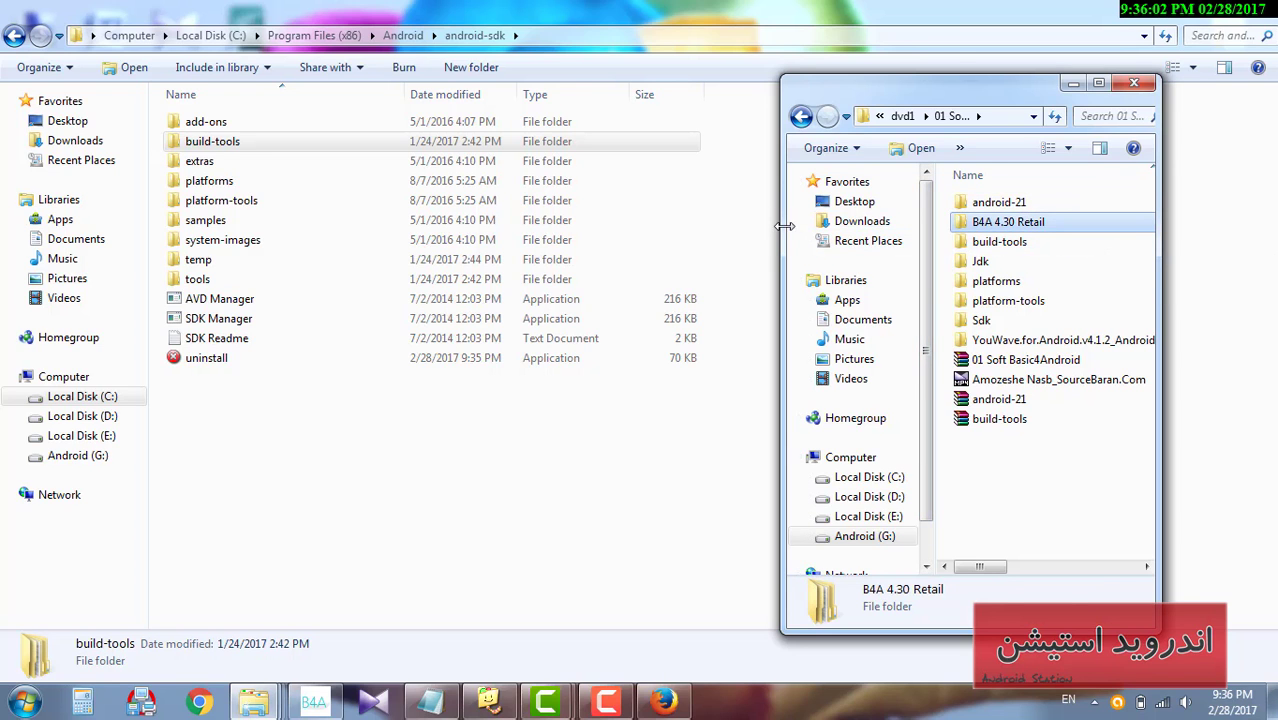
{"action": "left_click_drag", "start_coordinate": [784, 227], "coordinate": [590, 222]}
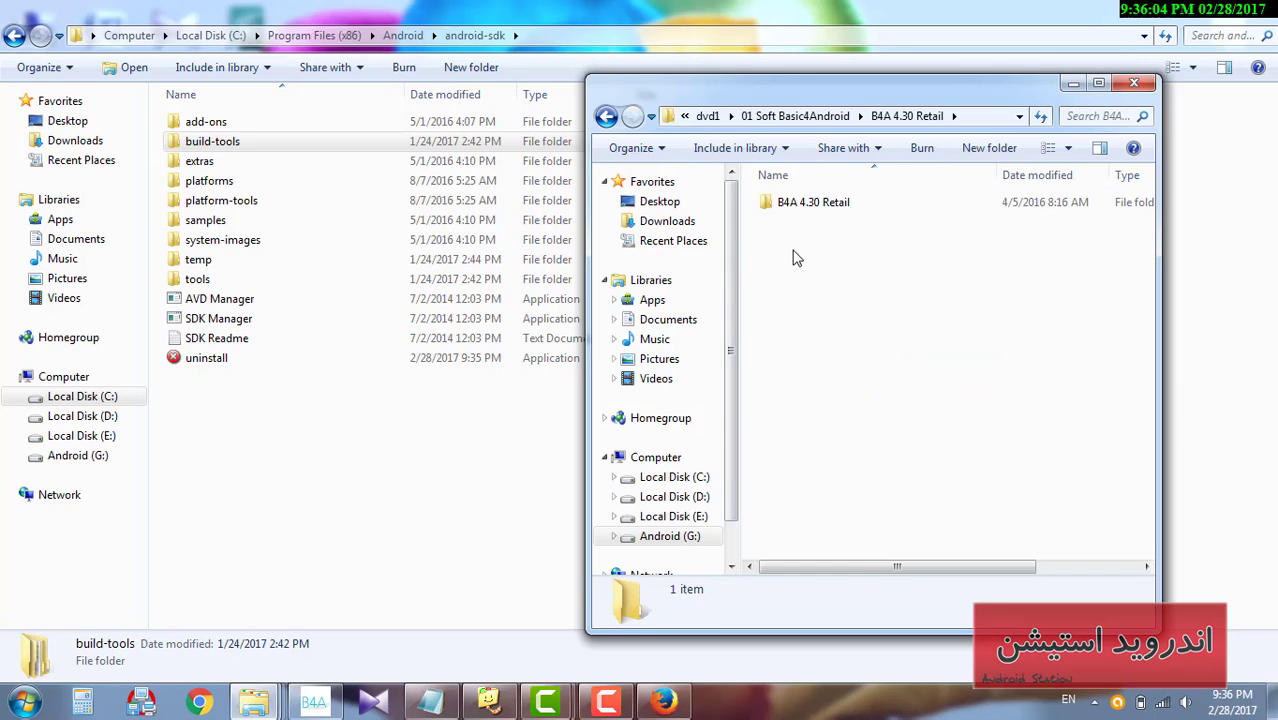
{"action": "double_click", "coordinate": [770, 206]}
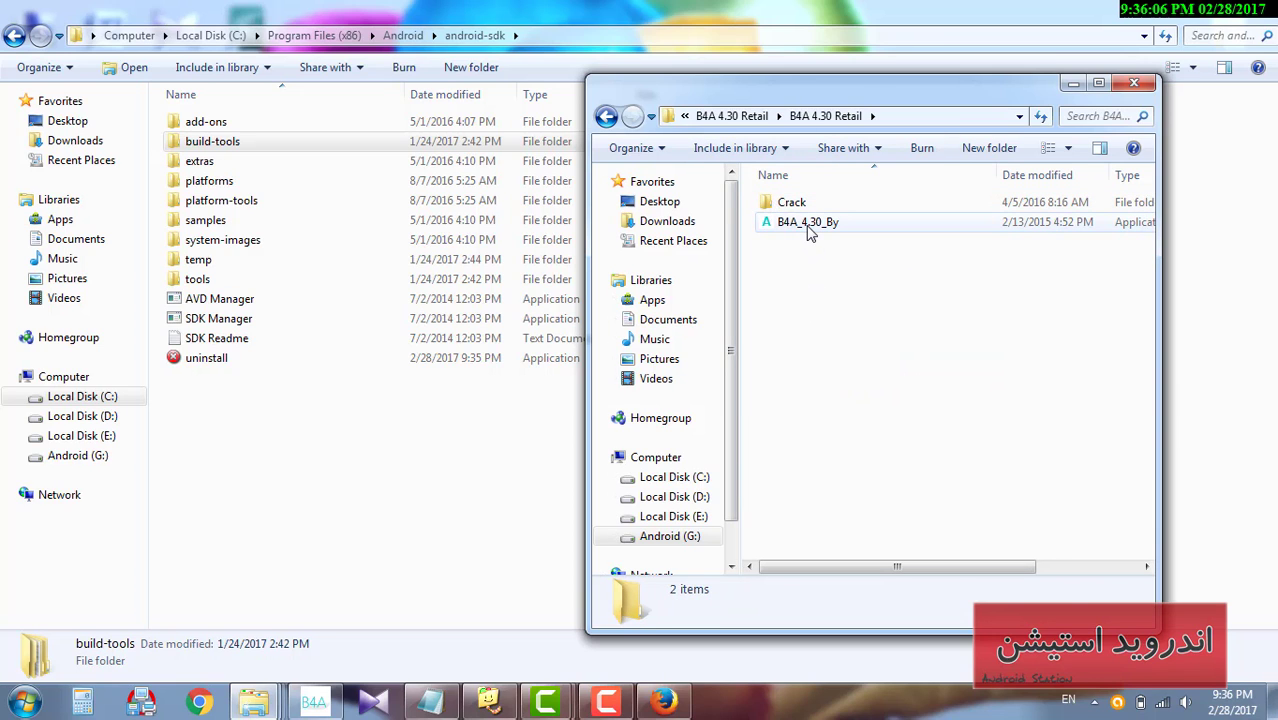
- Launch the B4A_4.30_By installer and exit the setup wizard without installing
{"action": "double_click", "coordinate": [810, 226]}
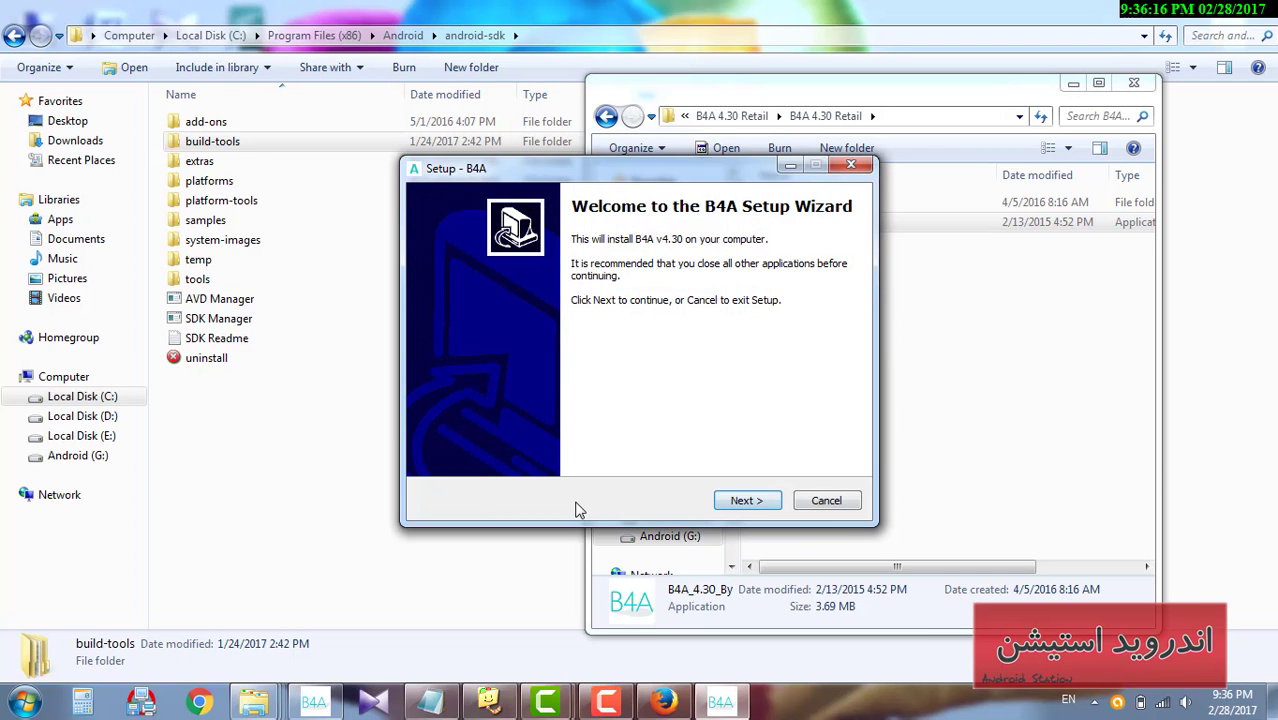
{"action": "left_click", "coordinate": [834, 502]}
{"action": "left_click", "coordinate": [714, 432]}
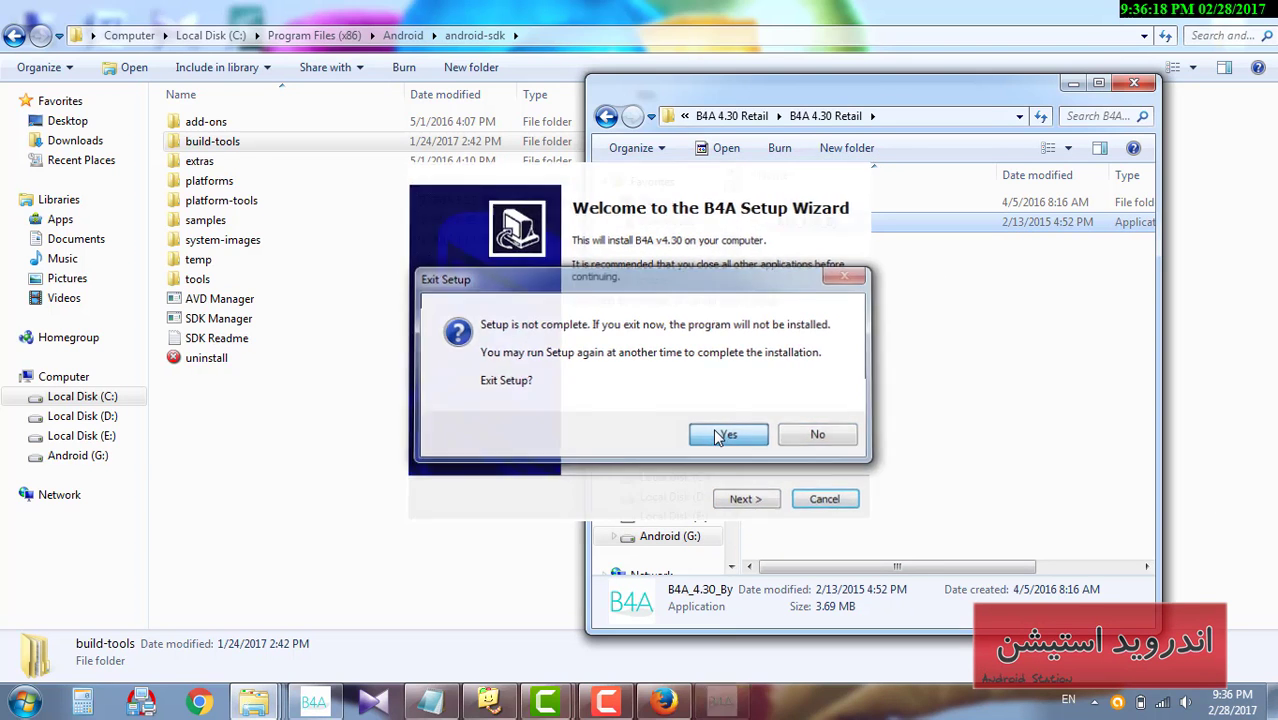
- Open the Crack folder, view the License Generator window and close it without entering an e-mail
{"action": "double_click", "coordinate": [792, 203]}
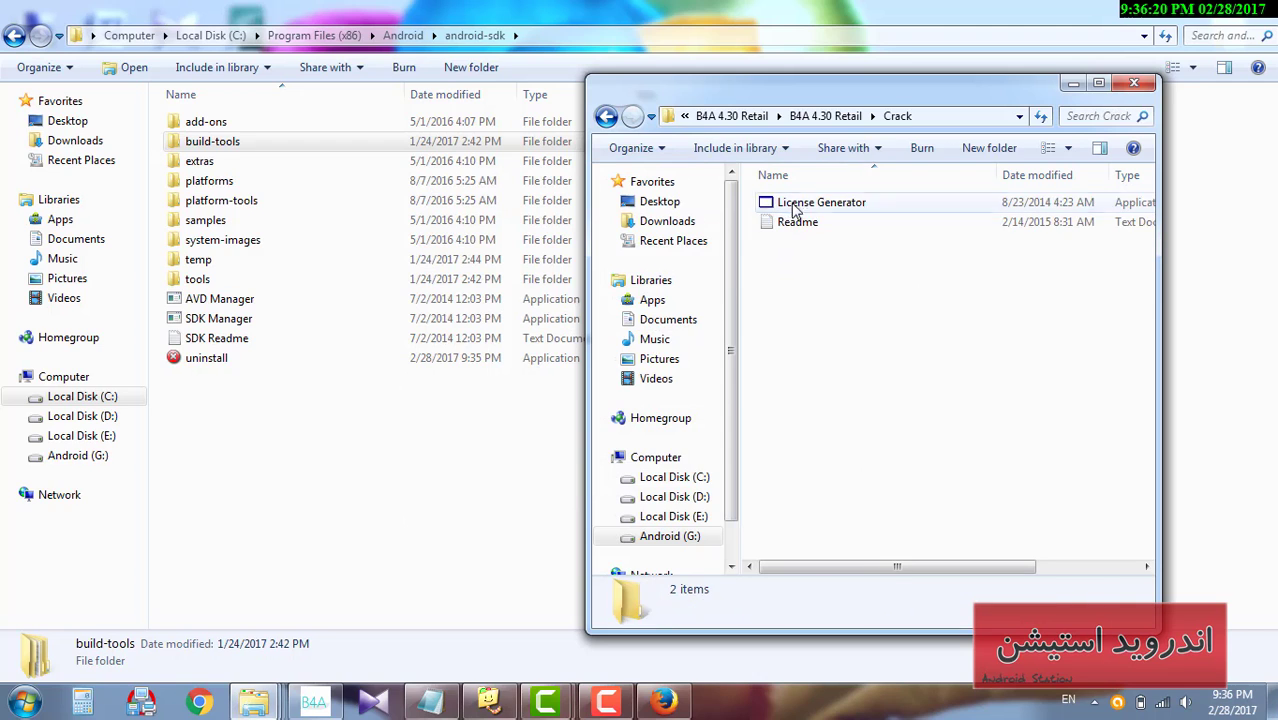
{"action": "double_click", "coordinate": [810, 203]}
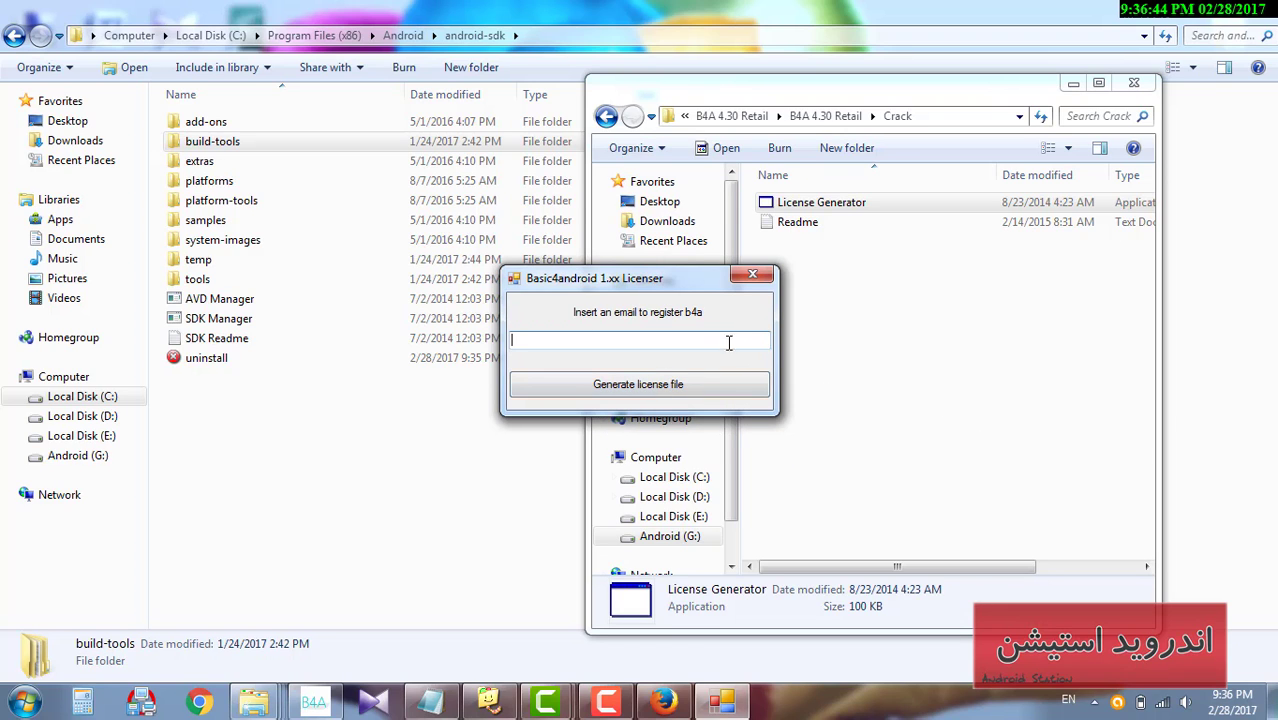
{"action": "left_click", "coordinate": [753, 275]}
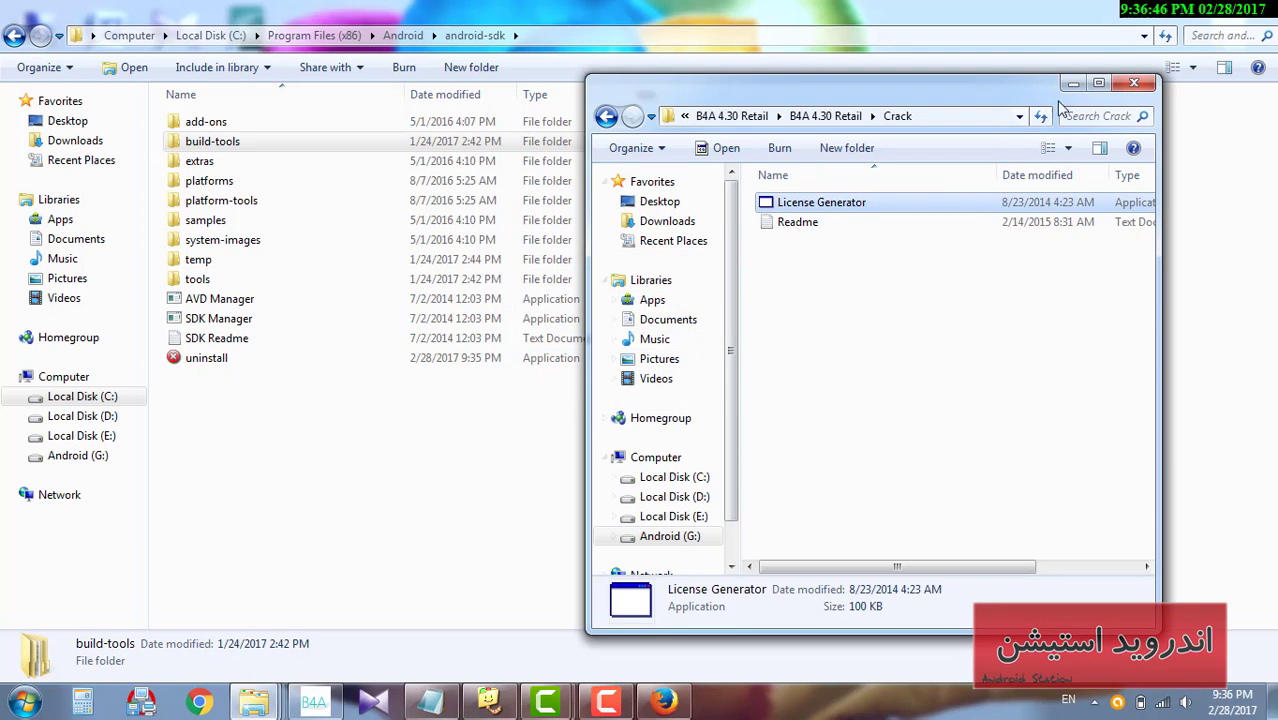
- Read the Readme file's installation and registration instructions, highlight the last instruction and close the file
{"action": "double_click", "coordinate": [805, 223]}
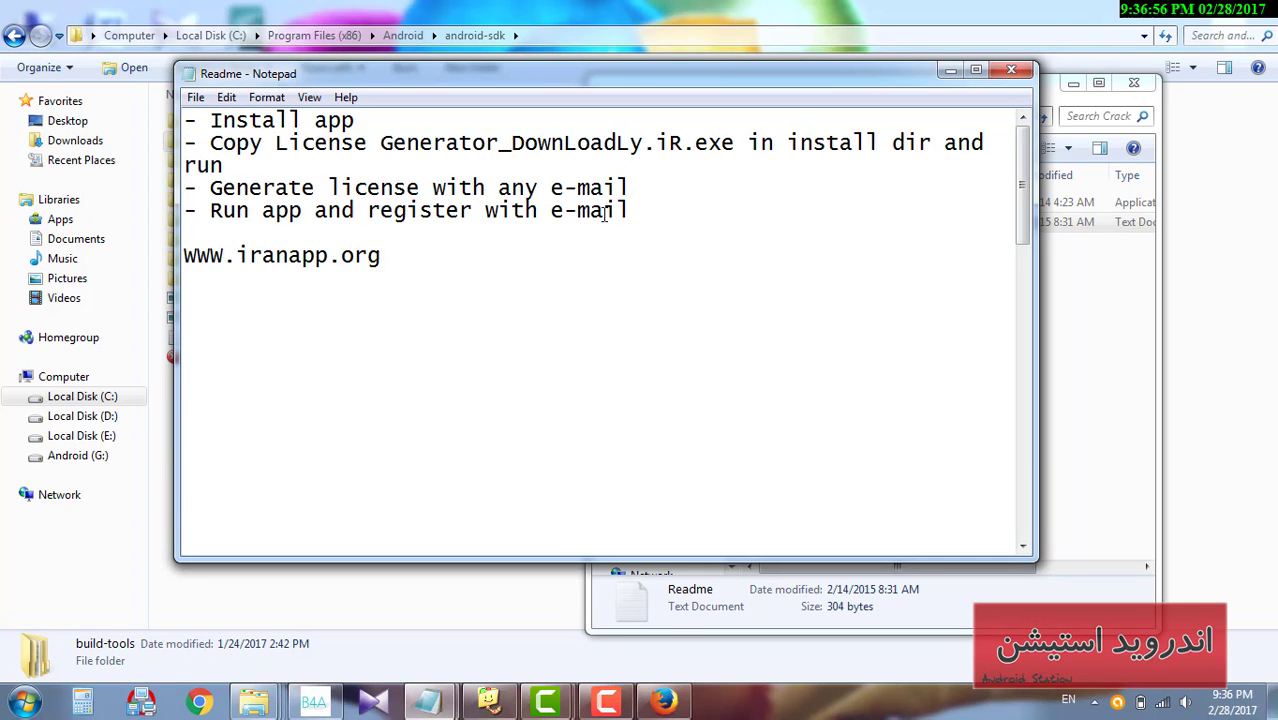
{"action": "left_click_drag", "start_coordinate": [632, 212], "coordinate": [208, 212]}
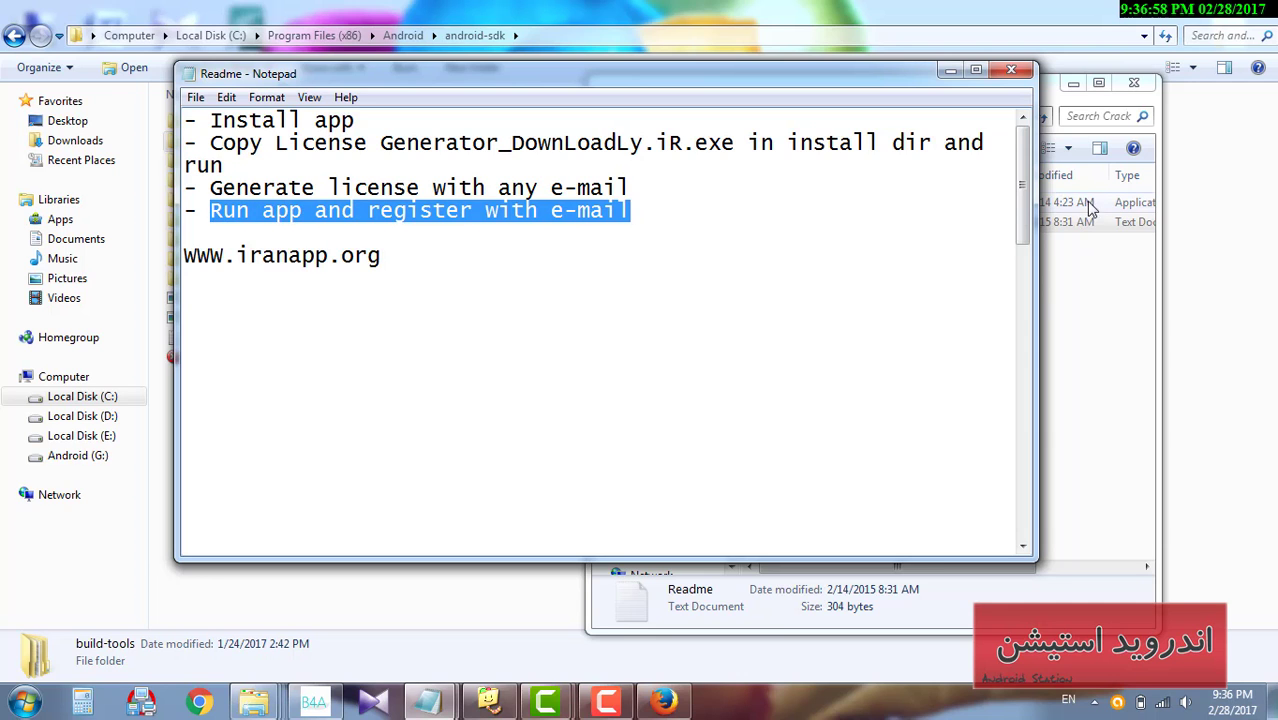
{"action": "left_click", "coordinate": [1011, 69]}
- Close the Crack folder window, check the Notepad checklist again and clear the remaining windows off the desktop
{"action": "left_click", "coordinate": [1134, 83]}
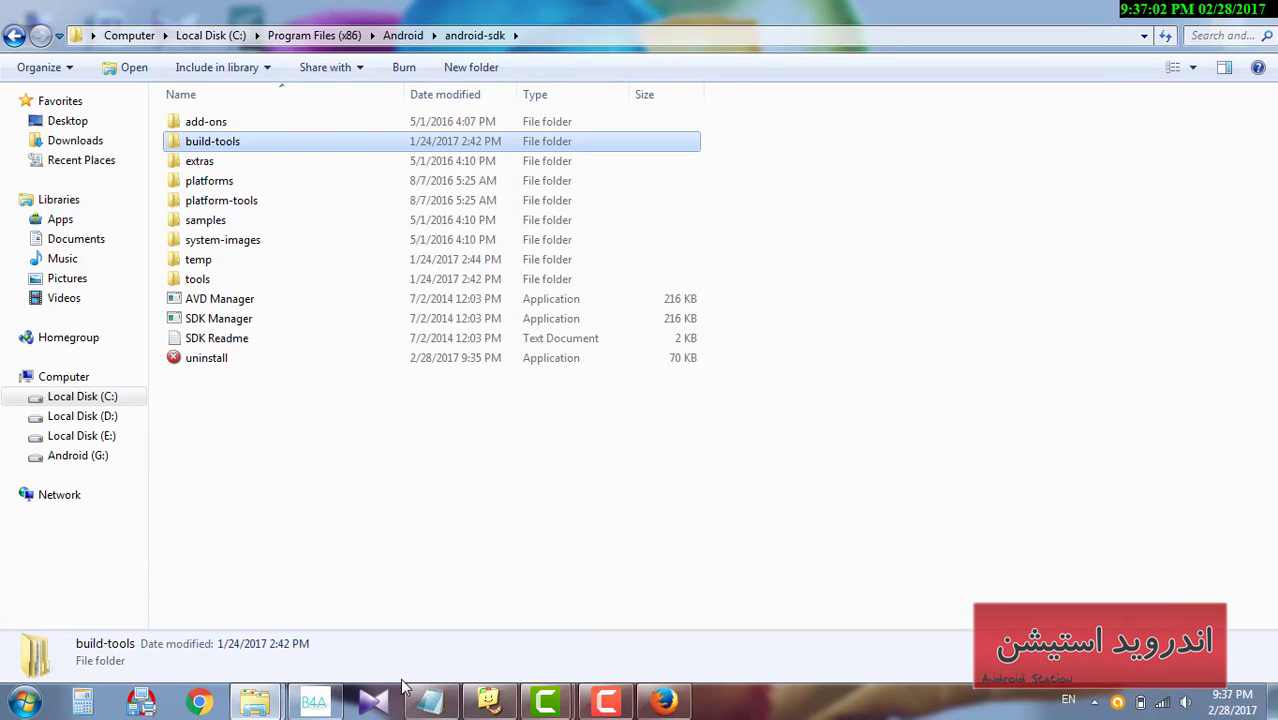
{"action": "left_click", "coordinate": [430, 700]}
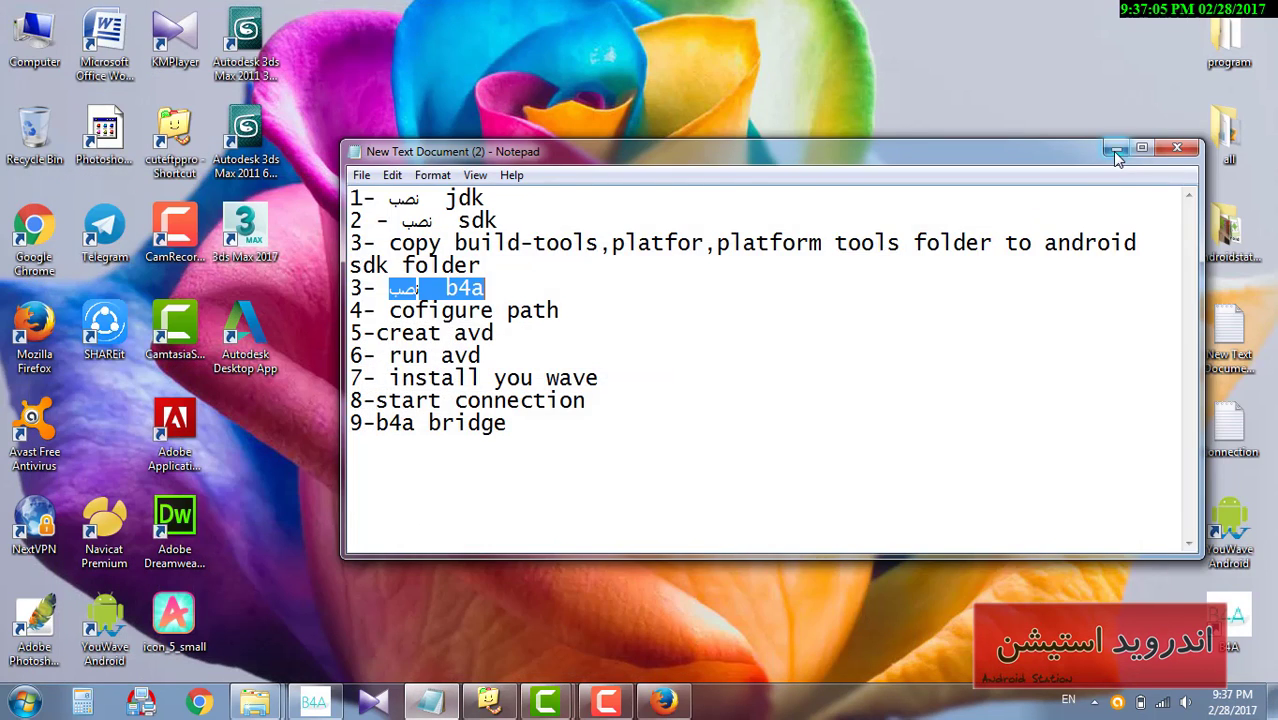
{"action": "left_click", "coordinate": [1114, 151]}
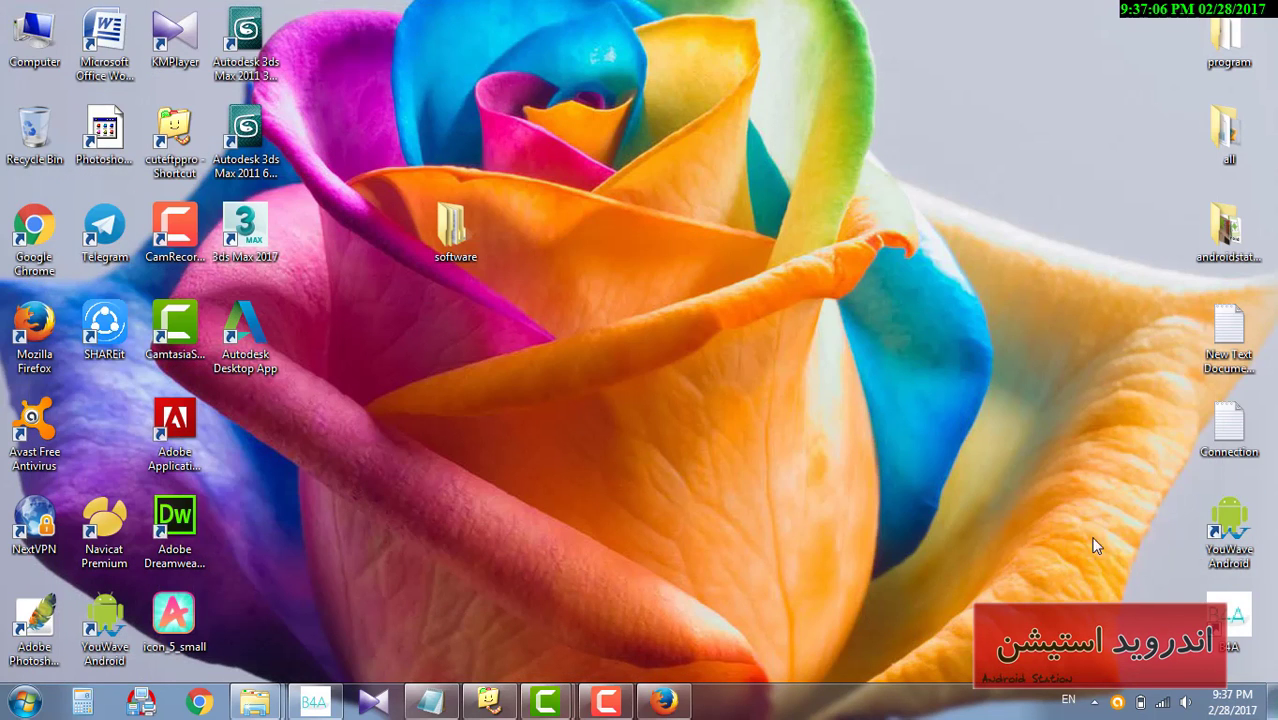
- Launch B4A from the desktop and bring the new empty project's window to the front
{"action": "double_click", "coordinate": [1240, 637]}
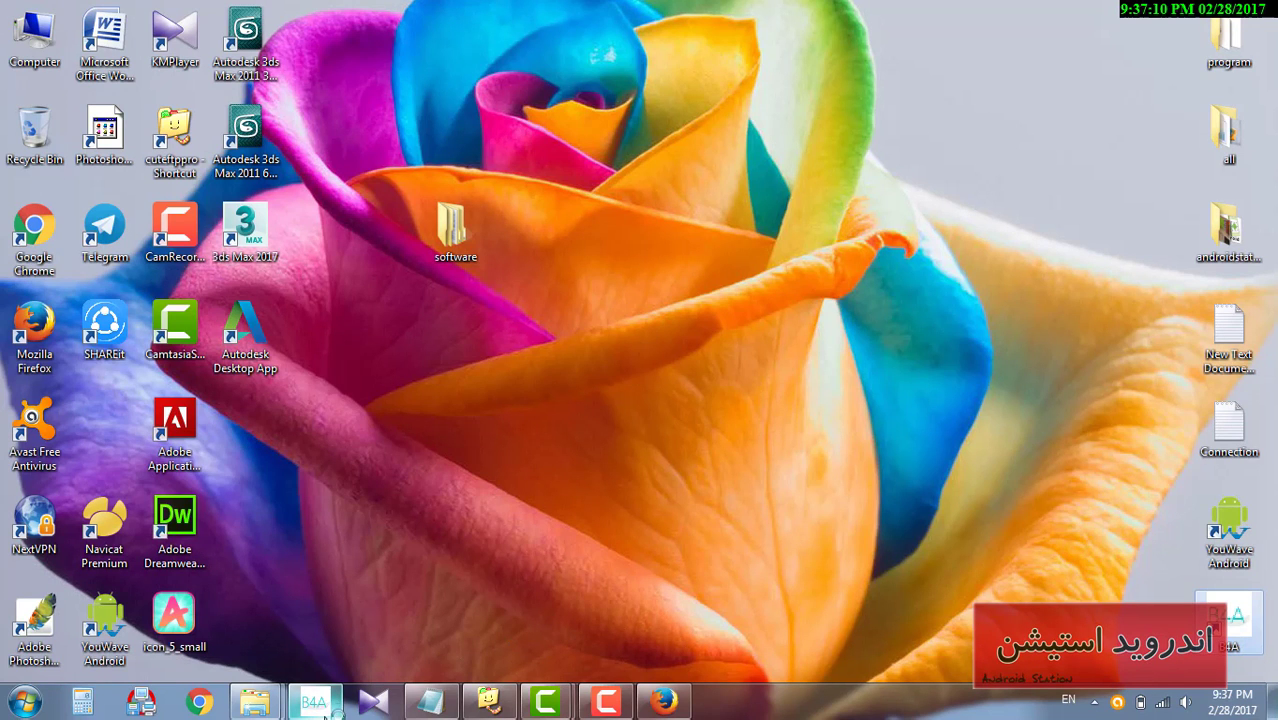
{"action": "mouse_move", "coordinate": [322, 710]}
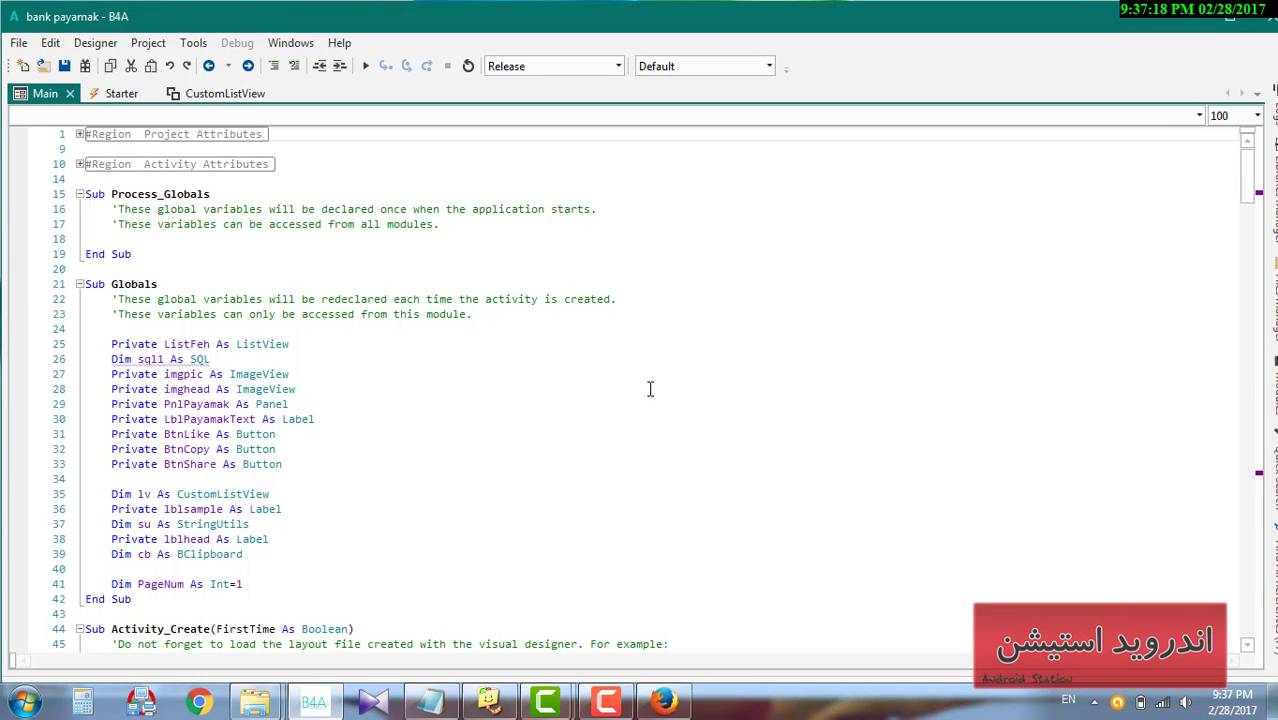
{"action": "left_click", "coordinate": [312, 702]}
{"action": "left_click", "coordinate": [408, 620]}
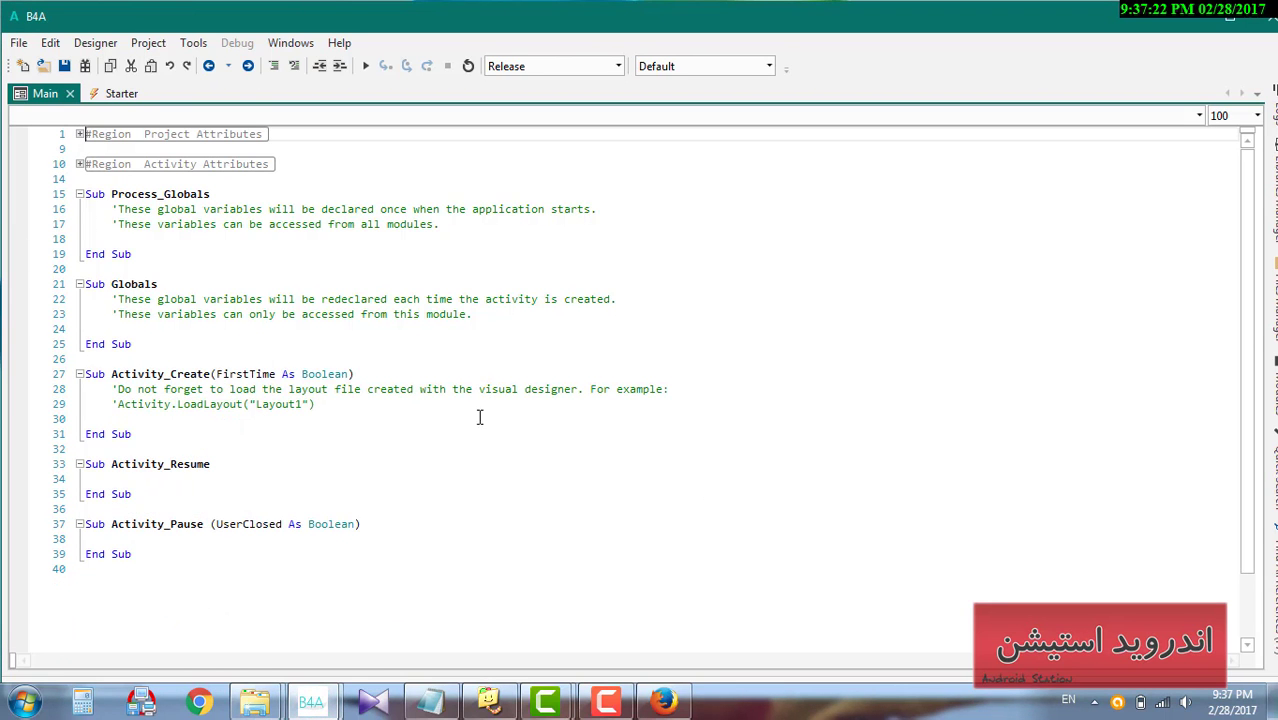
{"action": "left_click_drag", "start_coordinate": [224, 578], "coordinate": [477, 564]}
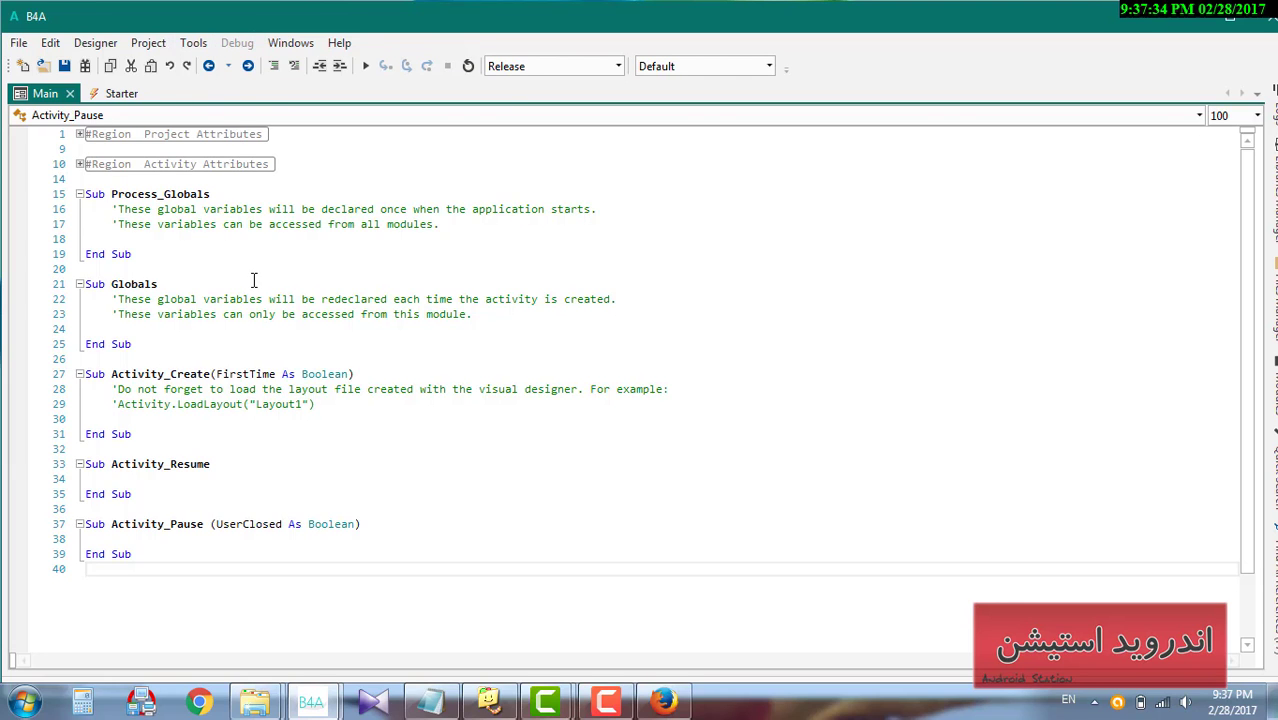
- Open the paths configuration and set the javac.exe path to C:\Program Files (x86)\Java\jdk1.8.0_92\bin\javac.exe
{"action": "left_click", "coordinate": [190, 46]}
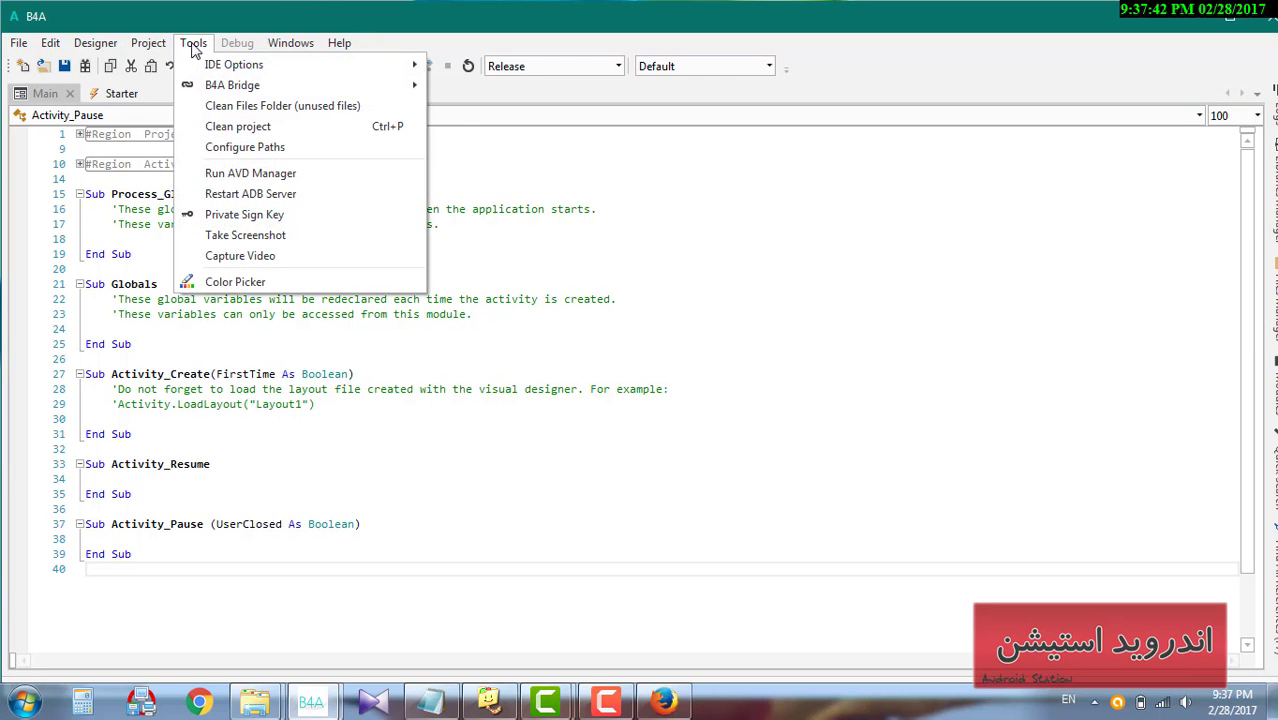
{"action": "mouse_move", "coordinate": [134, 53]}
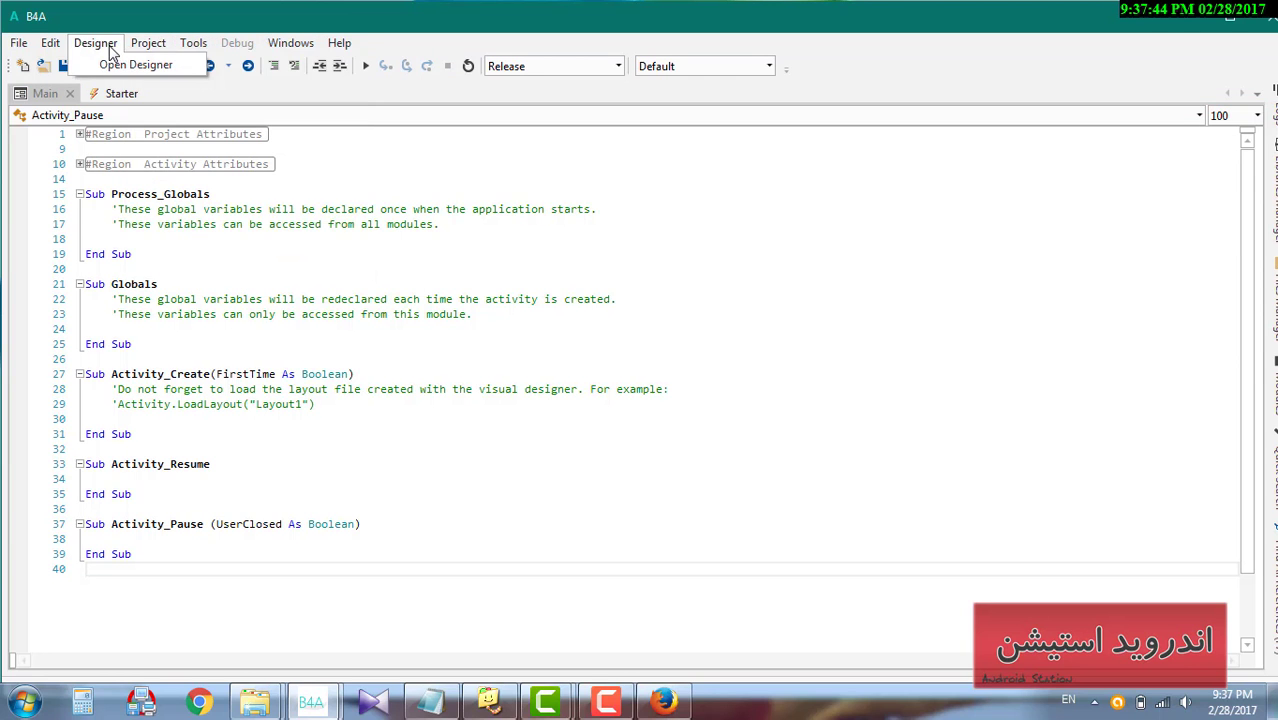
{"action": "mouse_move", "coordinate": [205, 58]}
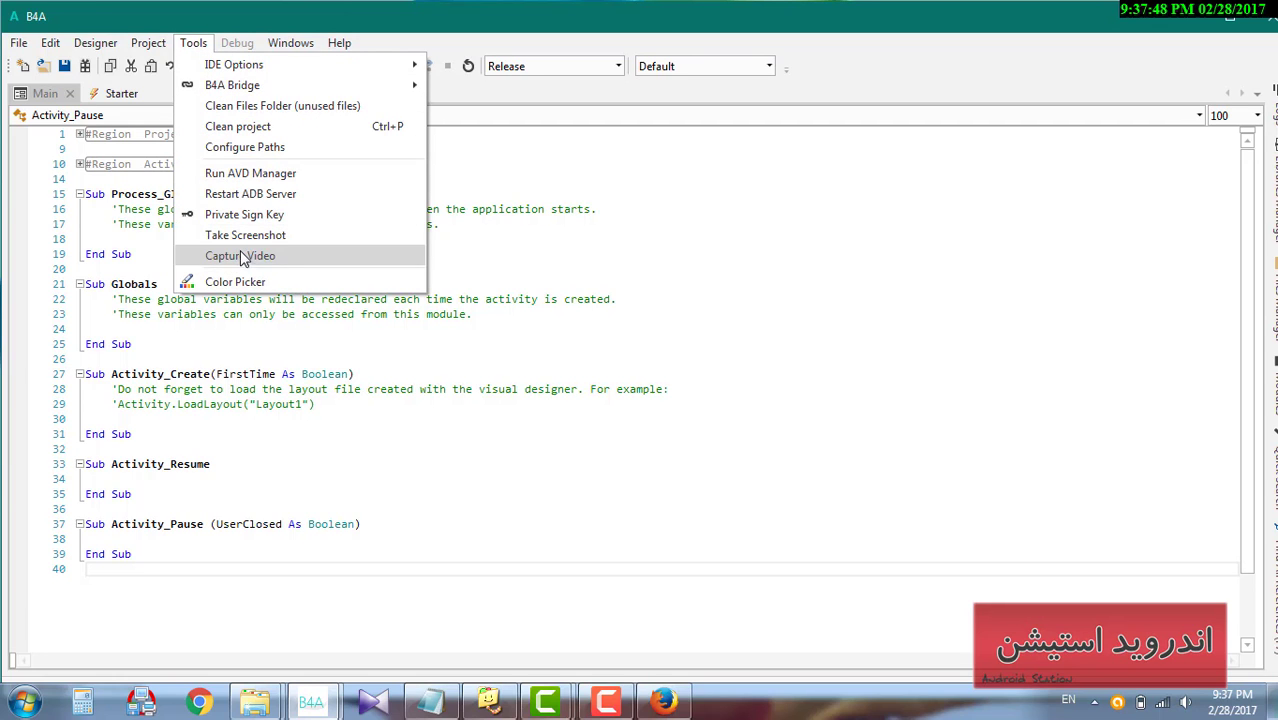
{"action": "left_click", "coordinate": [236, 147]}
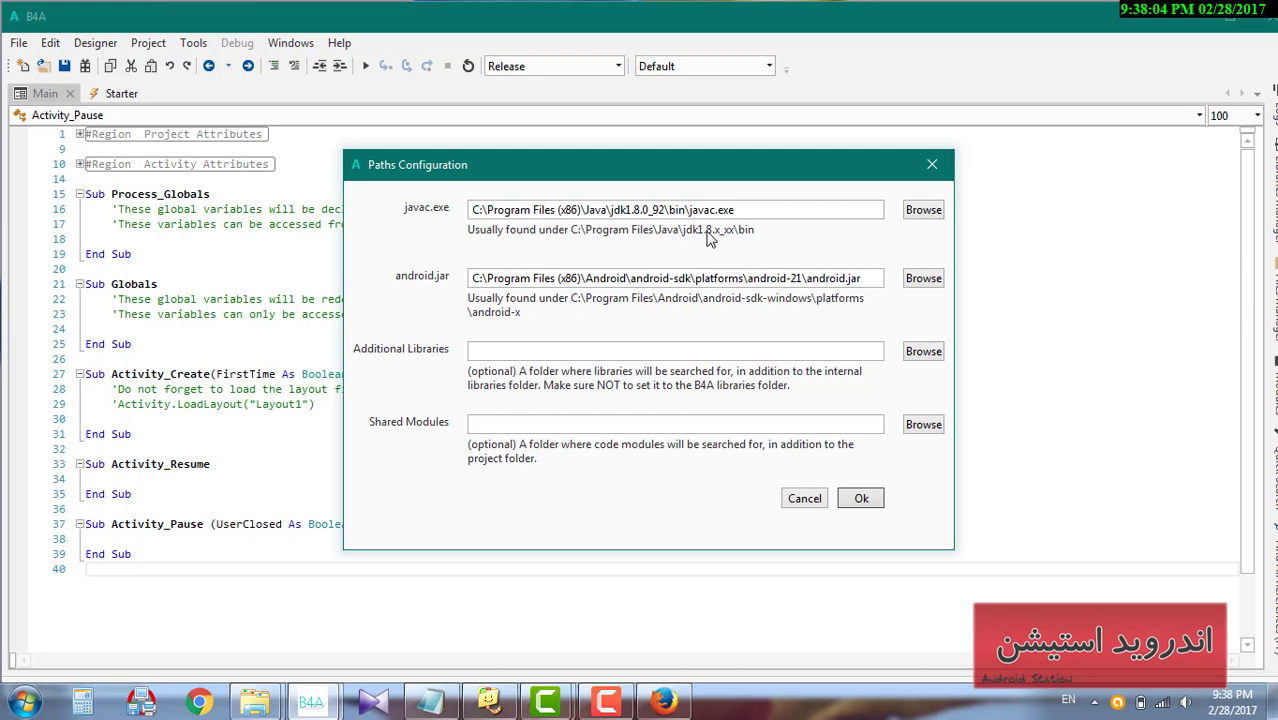
{"action": "left_click", "coordinate": [918, 215]}
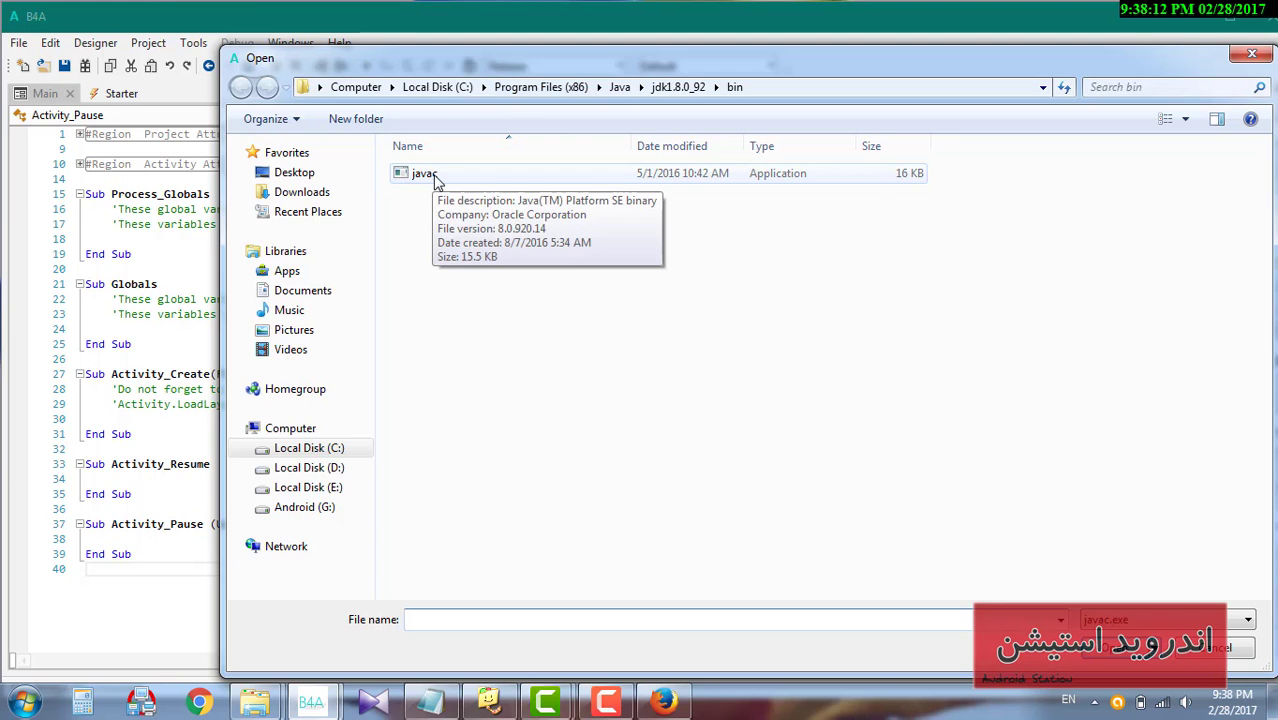
{"action": "double_click", "coordinate": [463, 182]}
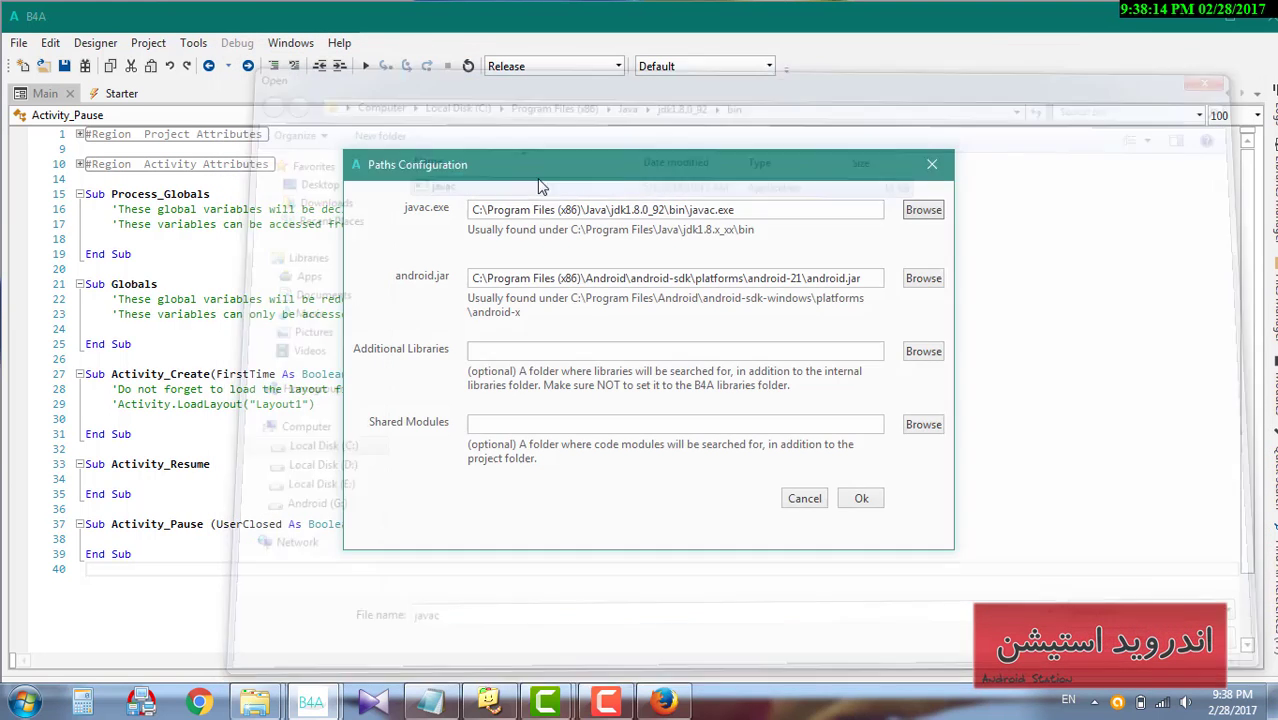
{"action": "triple_click", "coordinate": [755, 211]}
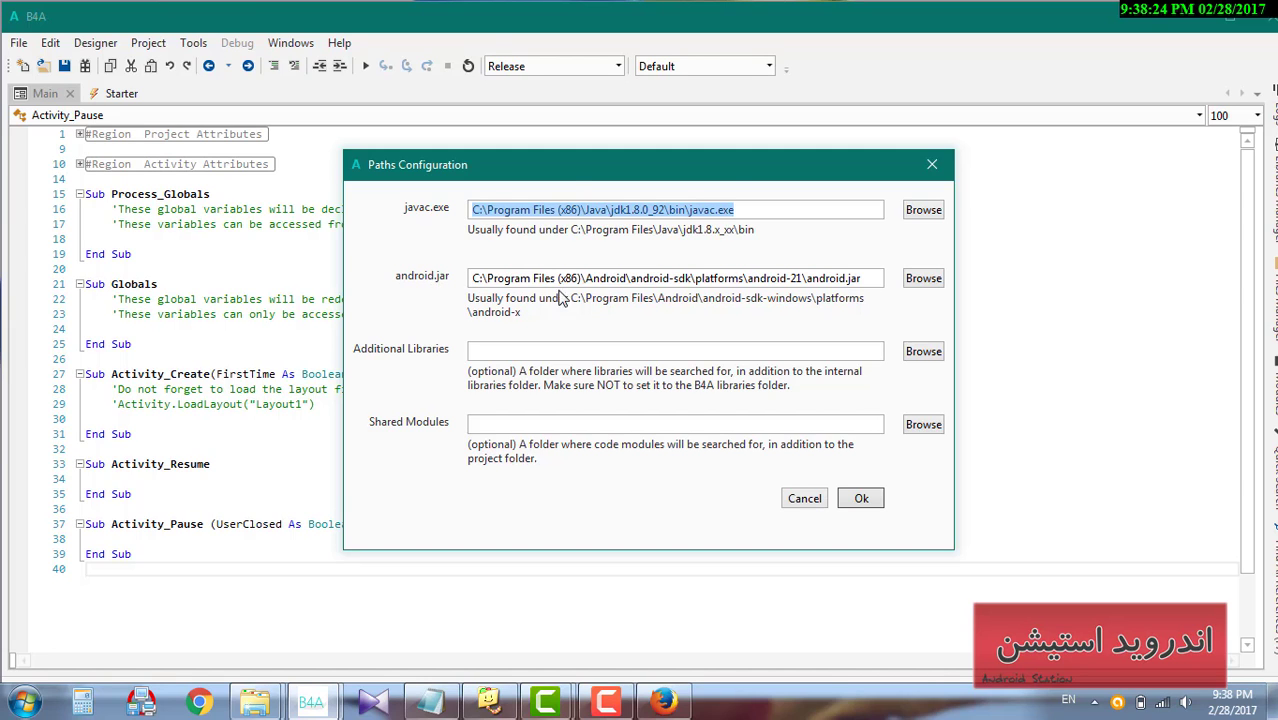
- Set the android.jar path to C:\Program Files (x86)\Android\android-sdk\platforms\android-21\android.jar and confirm the paths configuration
{"action": "left_click_drag", "start_coordinate": [645, 279], "coordinate": [704, 280]}
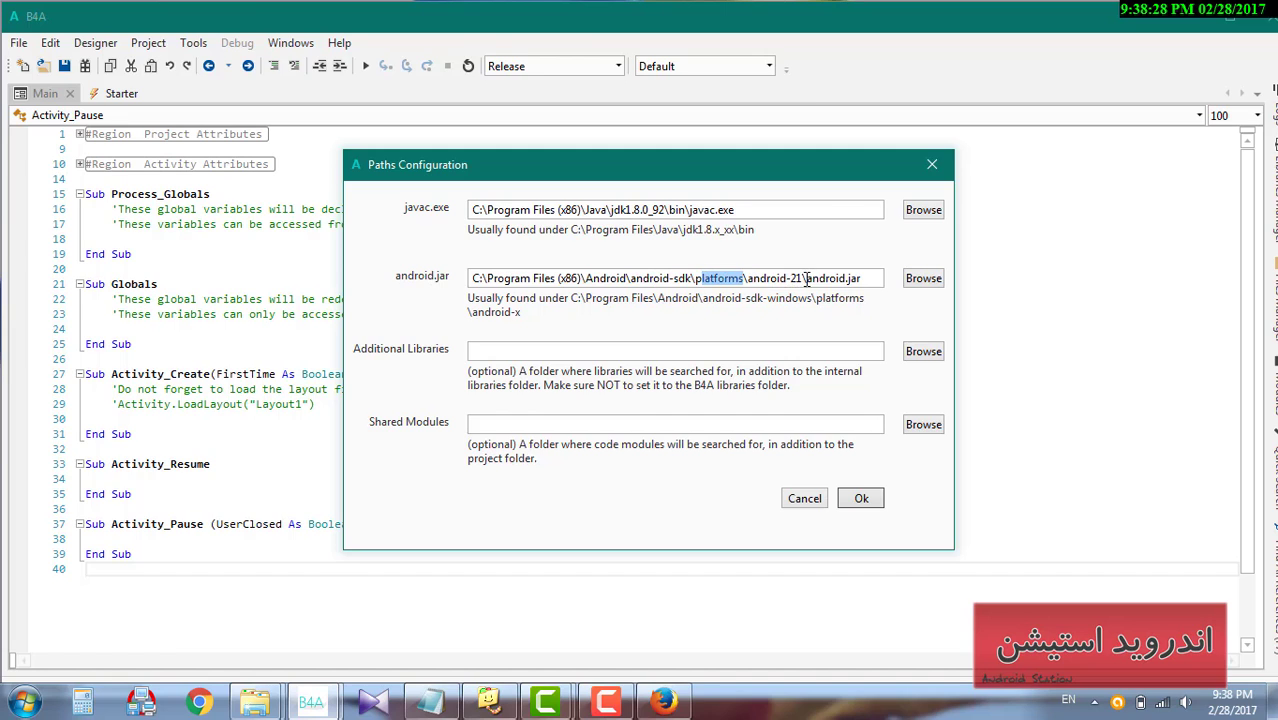
{"action": "left_click_drag", "start_coordinate": [804, 280], "coordinate": [750, 277]}
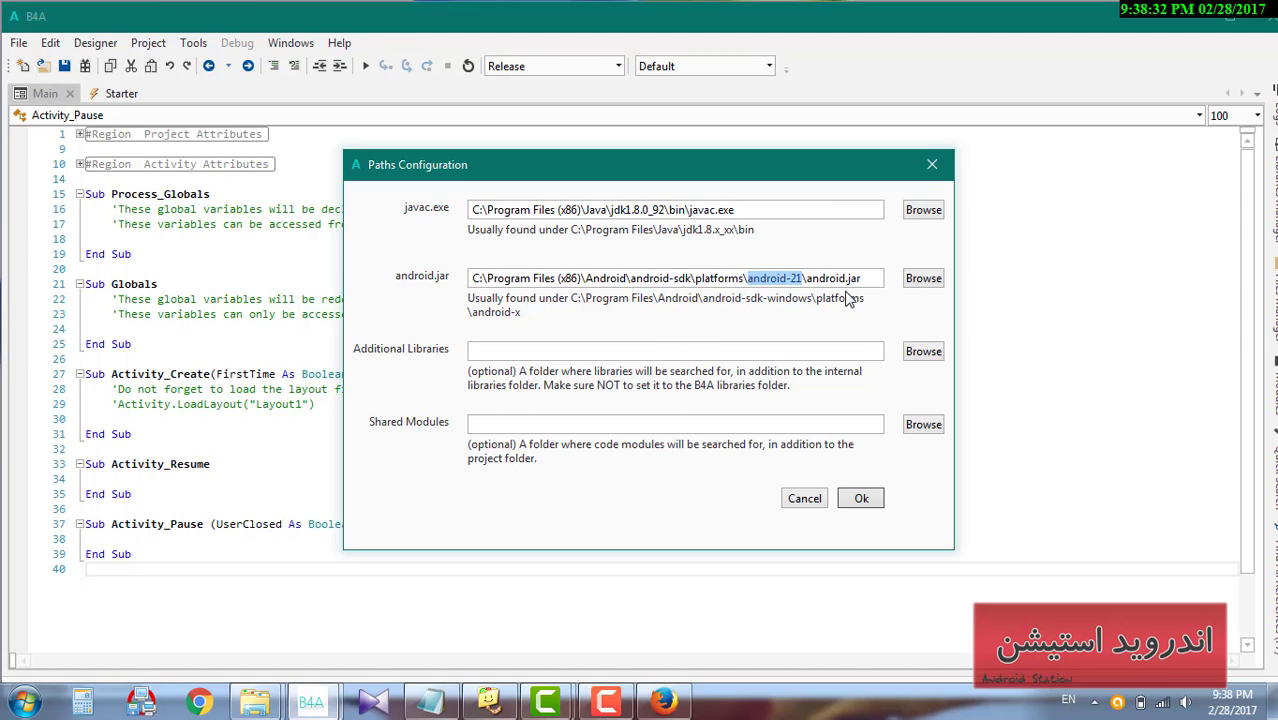
{"action": "left_click_drag", "start_coordinate": [858, 280], "coordinate": [804, 280]}
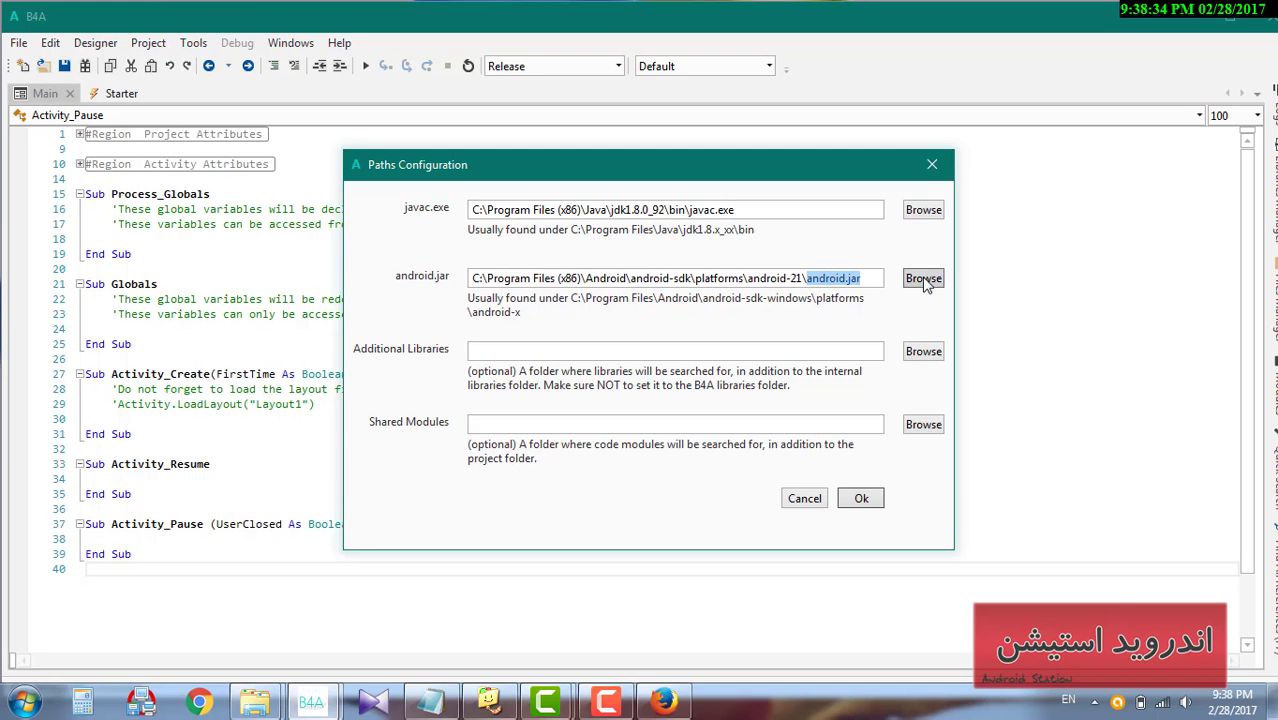
{"action": "left_click", "coordinate": [923, 278]}
{"action": "left_click", "coordinate": [489, 87]}
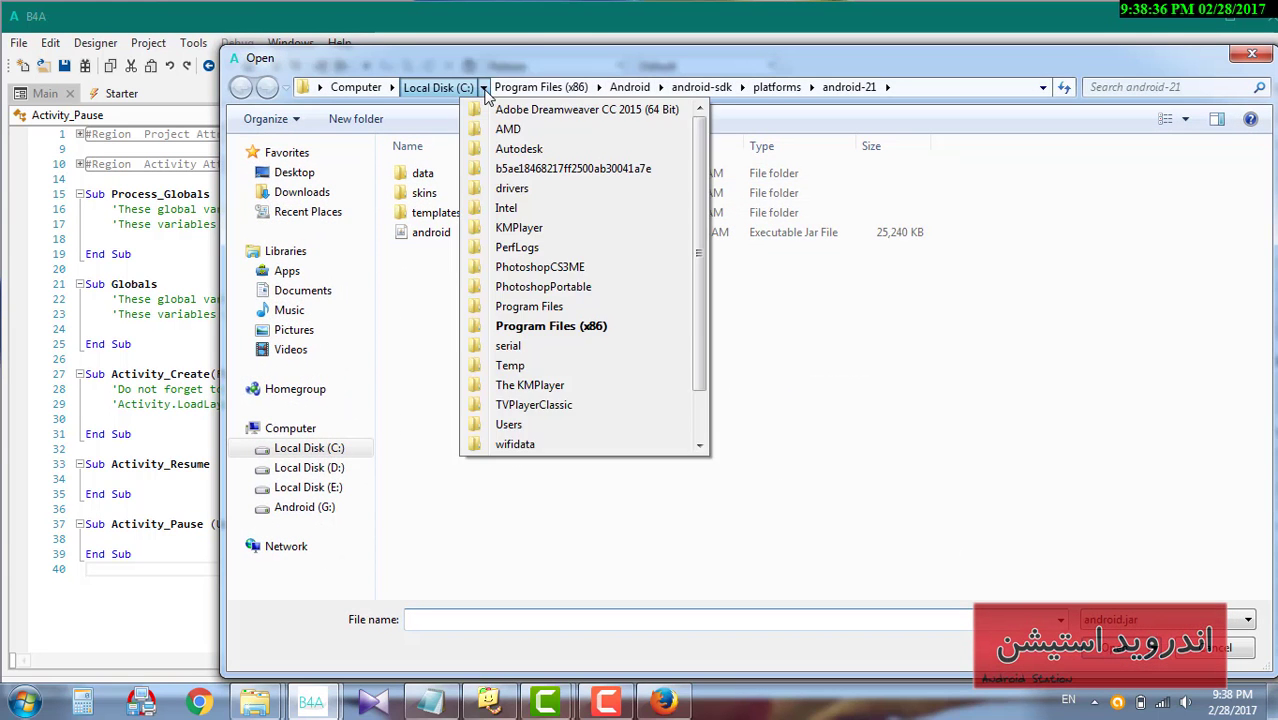
{"action": "mouse_move", "coordinate": [598, 87]}
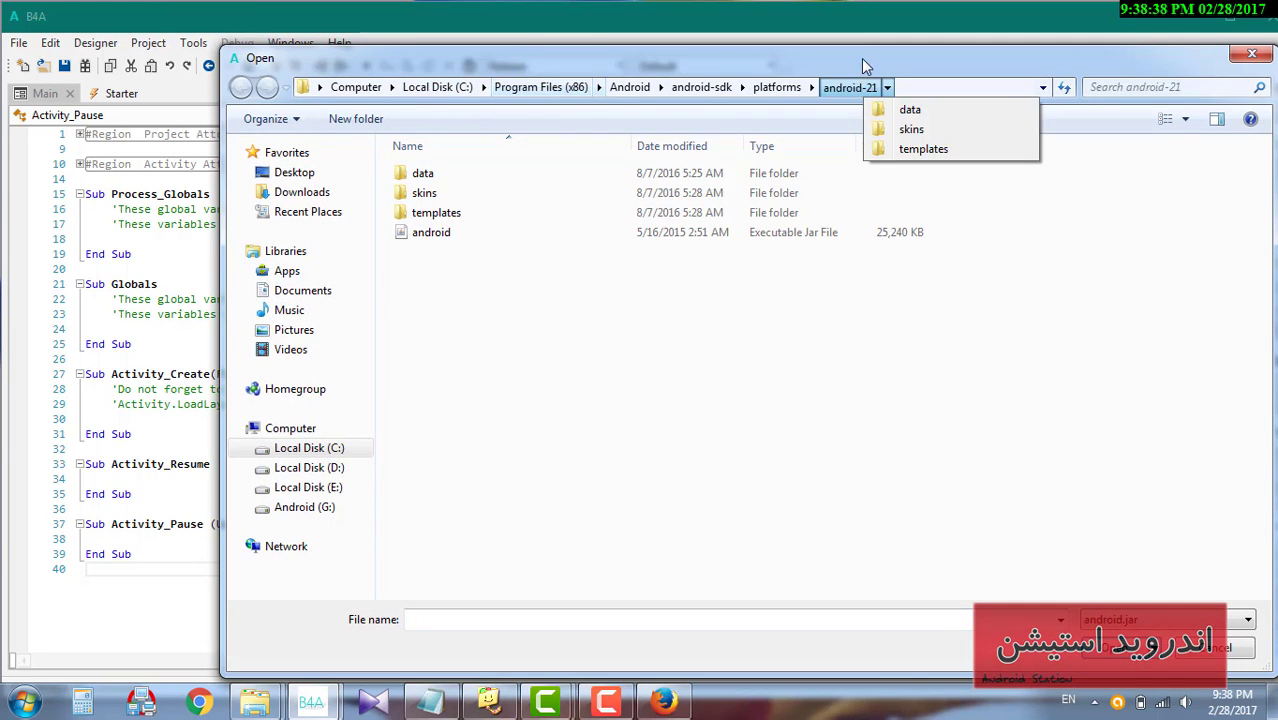
{"action": "left_click_drag", "start_coordinate": [865, 56], "coordinate": [773, 62]}
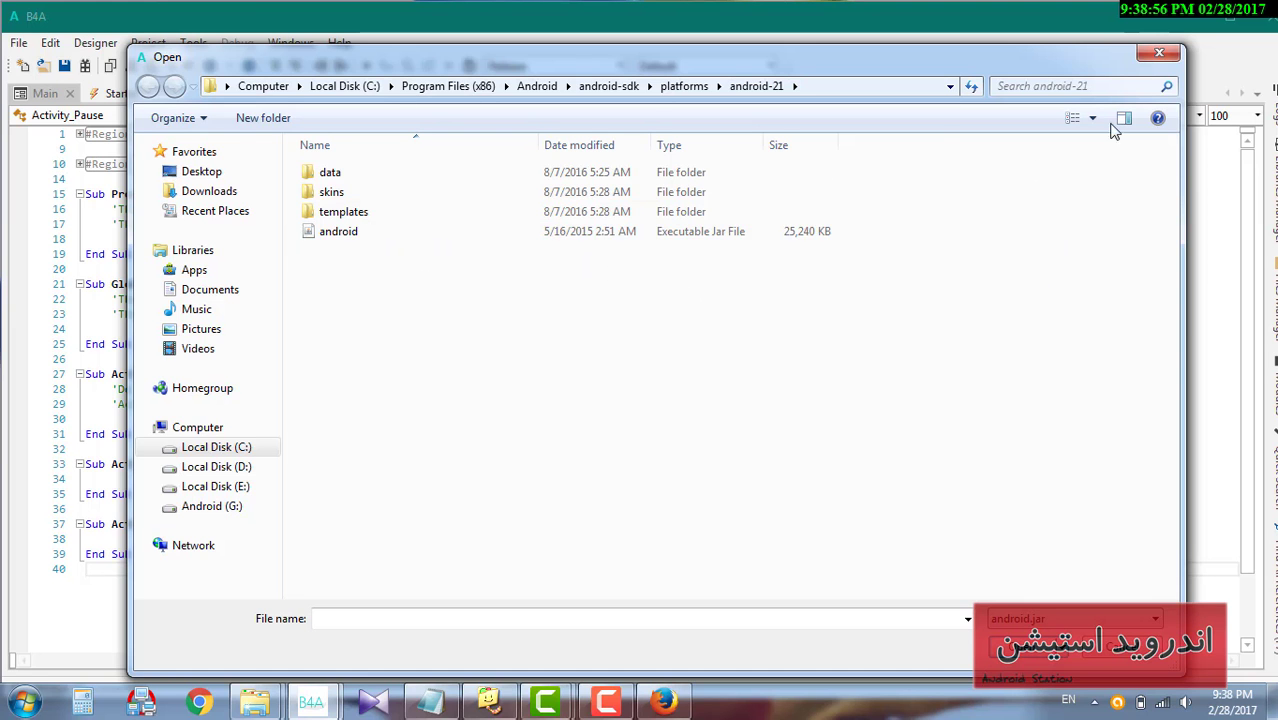
{"action": "left_click", "coordinate": [509, 237]}
{"action": "double_click", "coordinate": [509, 237]}
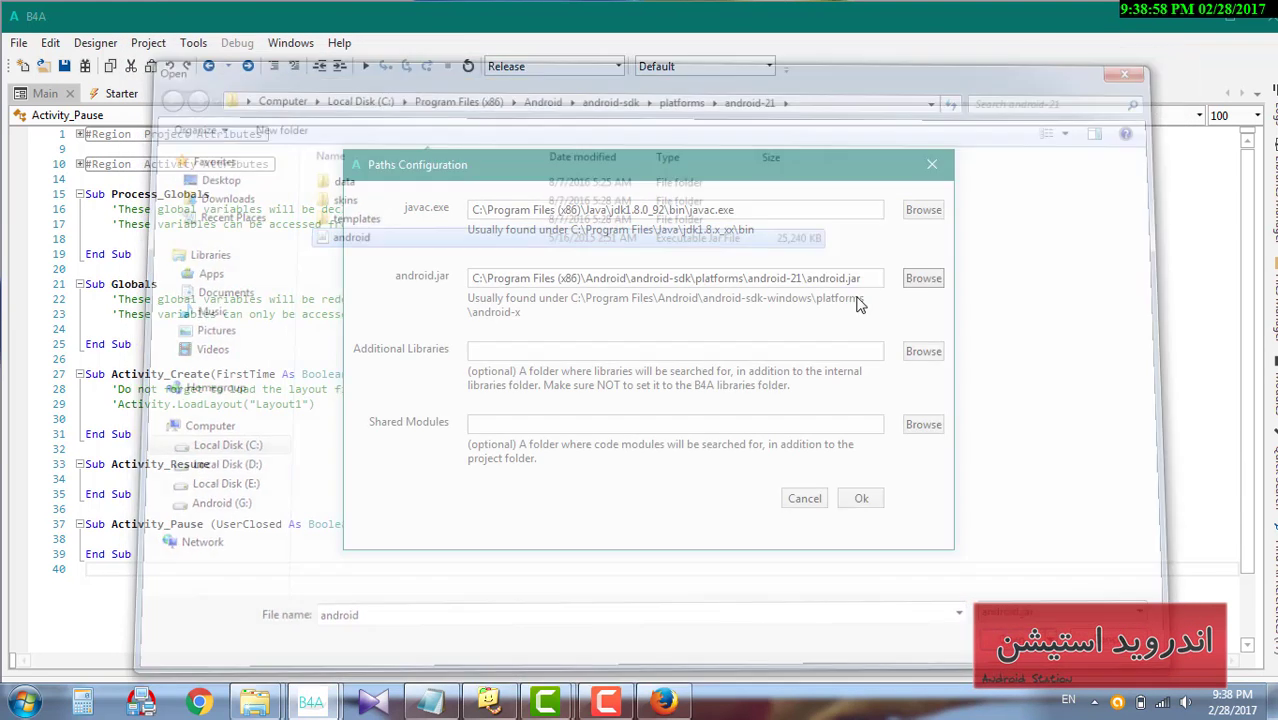
{"action": "left_click_drag", "start_coordinate": [875, 278], "coordinate": [246, 278]}
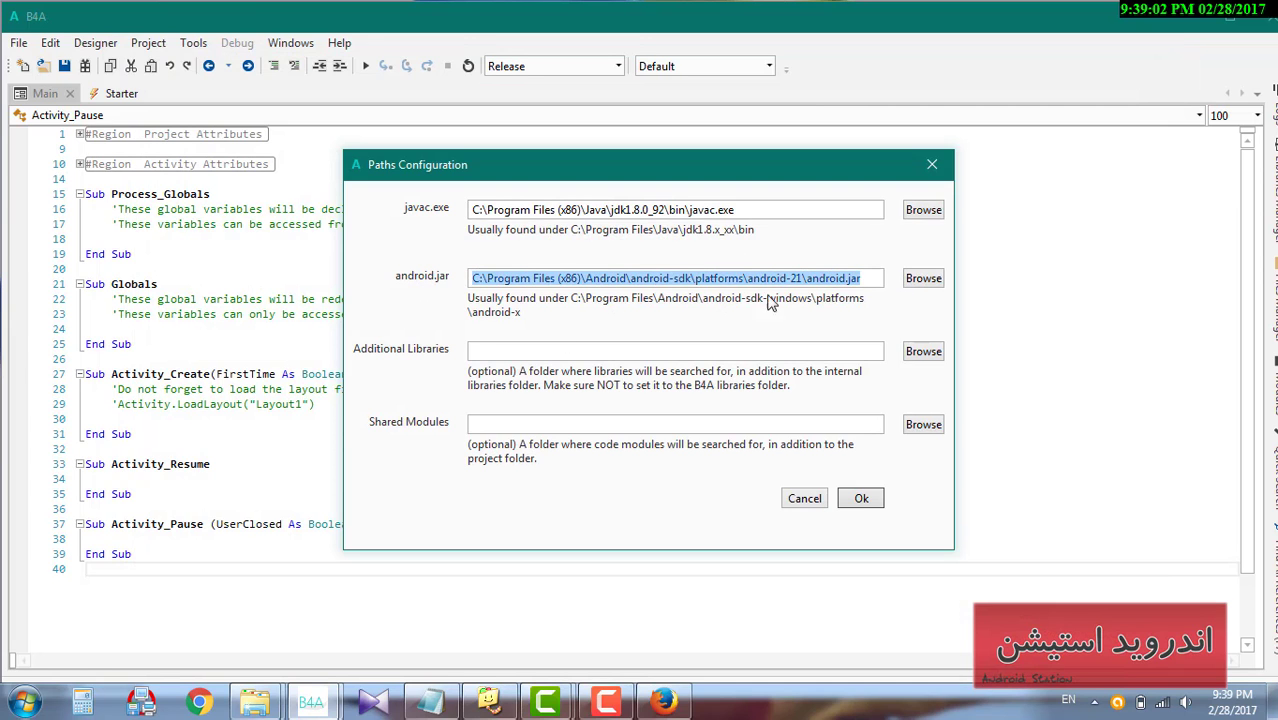
{"action": "left_click", "coordinate": [867, 273]}
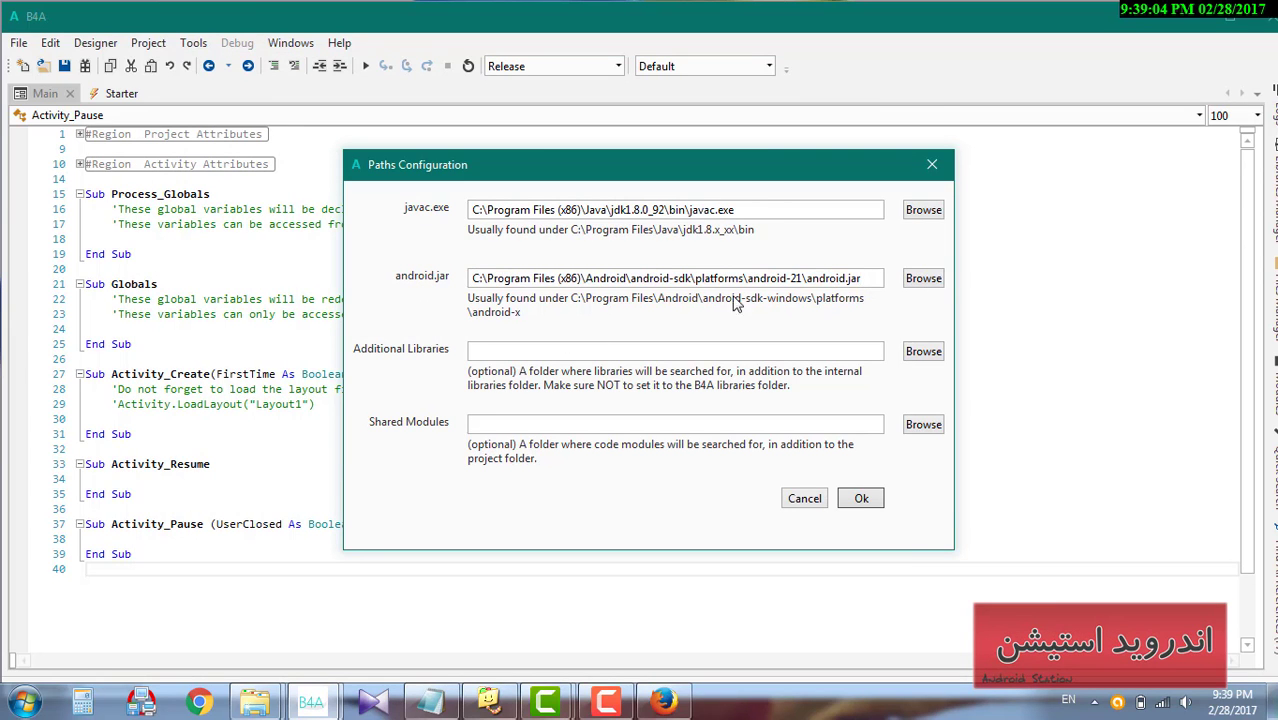
{"action": "left_click", "coordinate": [861, 498]}
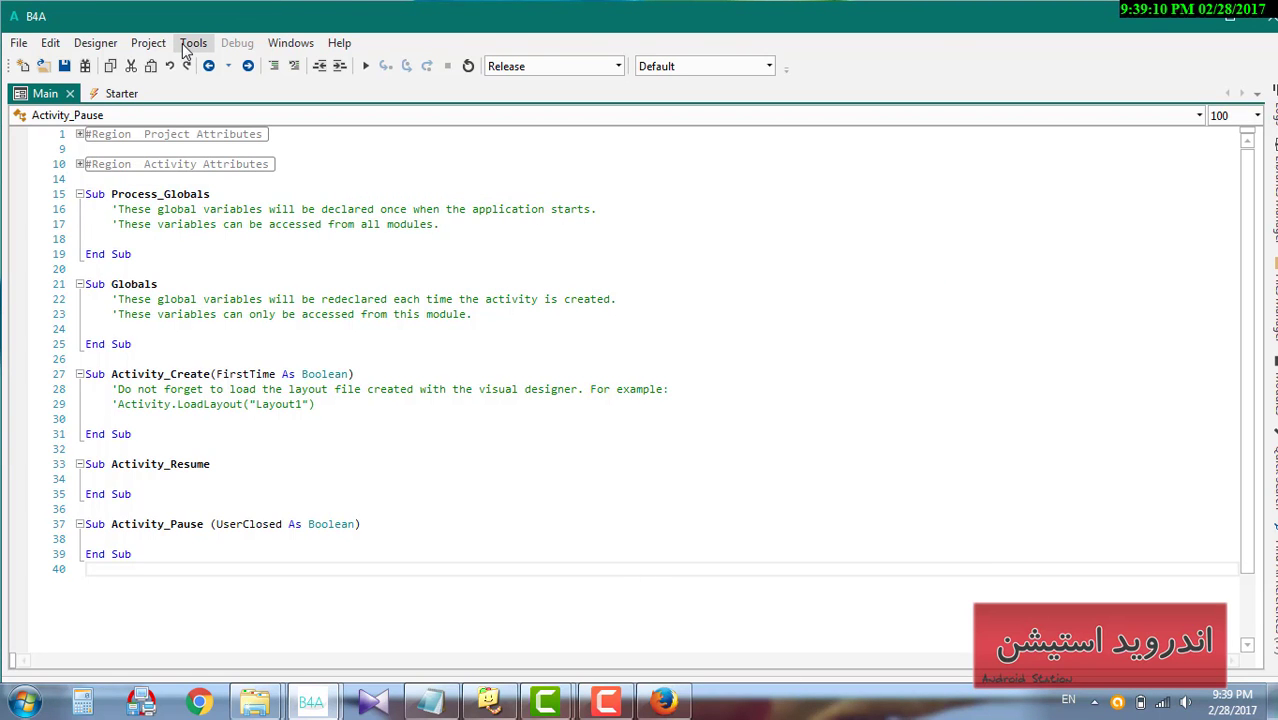
- Check the Notepad checklist, highlighting the configure path and create AVD items, and minimize it
{"action": "left_click", "coordinate": [433, 699]}
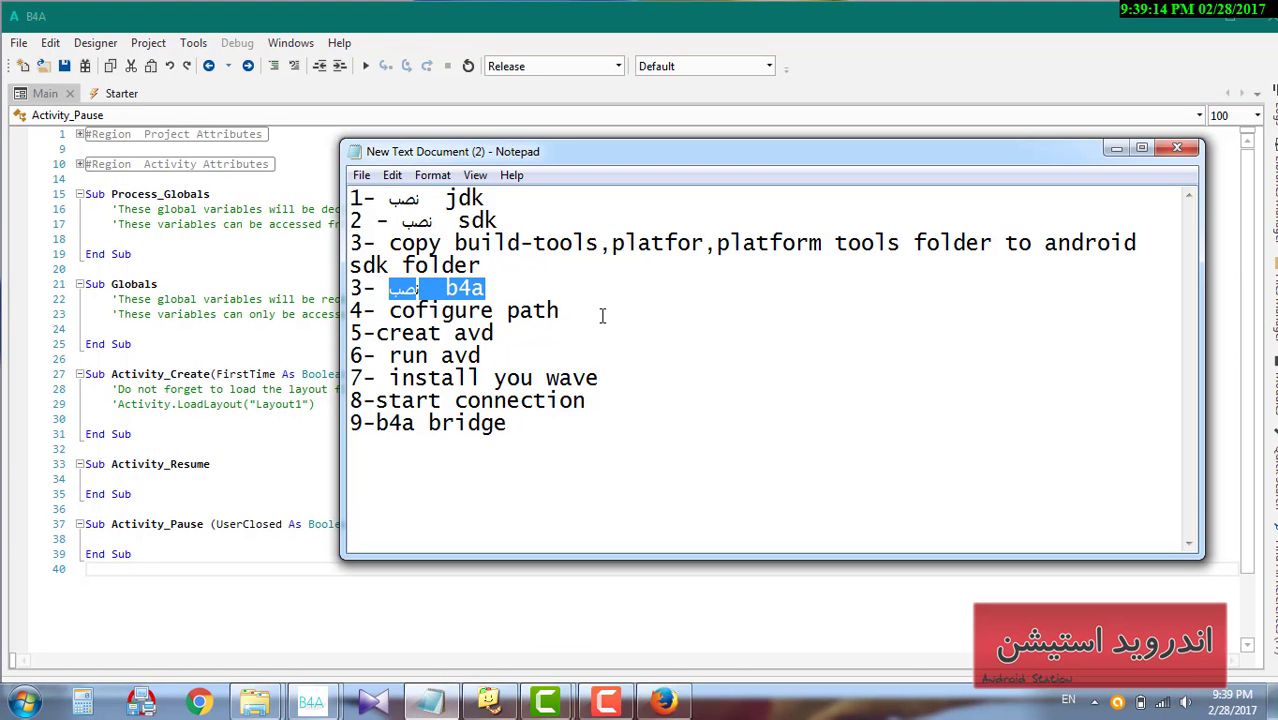
{"action": "left_click_drag", "start_coordinate": [569, 313], "coordinate": [389, 312]}
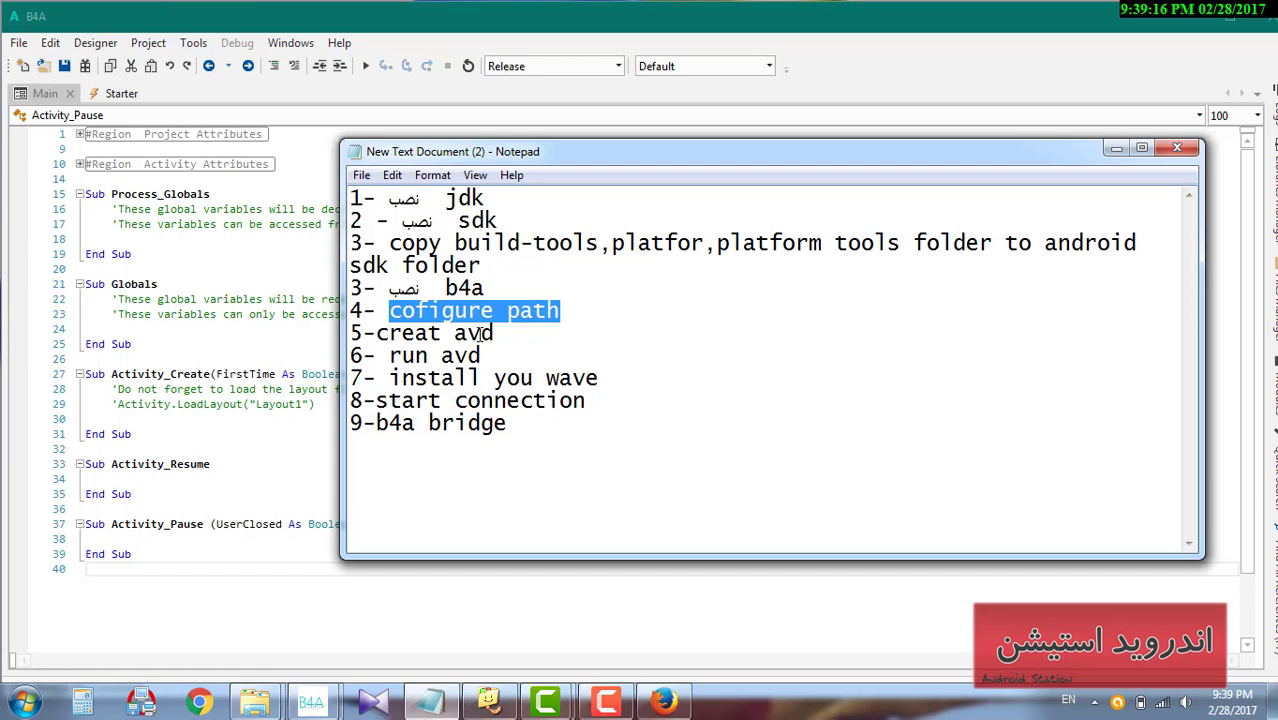
{"action": "left_click_drag", "start_coordinate": [499, 337], "coordinate": [378, 333]}
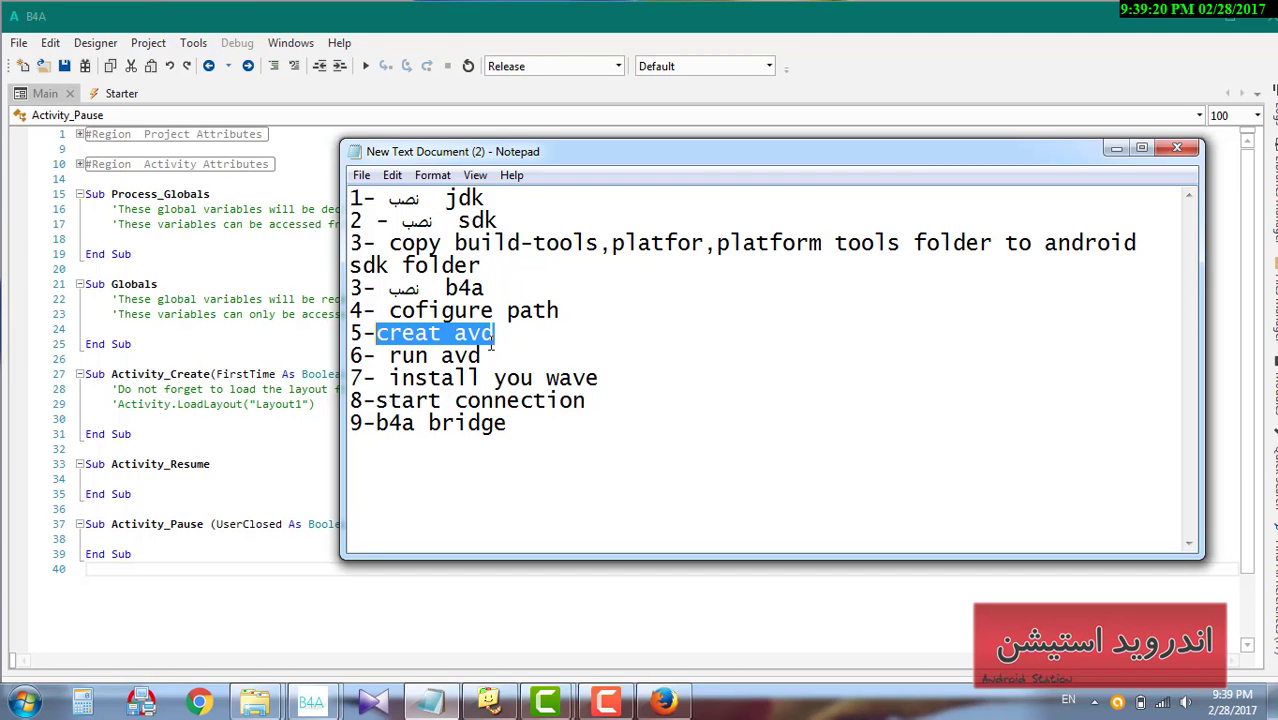
{"action": "left_click_drag", "start_coordinate": [500, 338], "coordinate": [461, 338]}
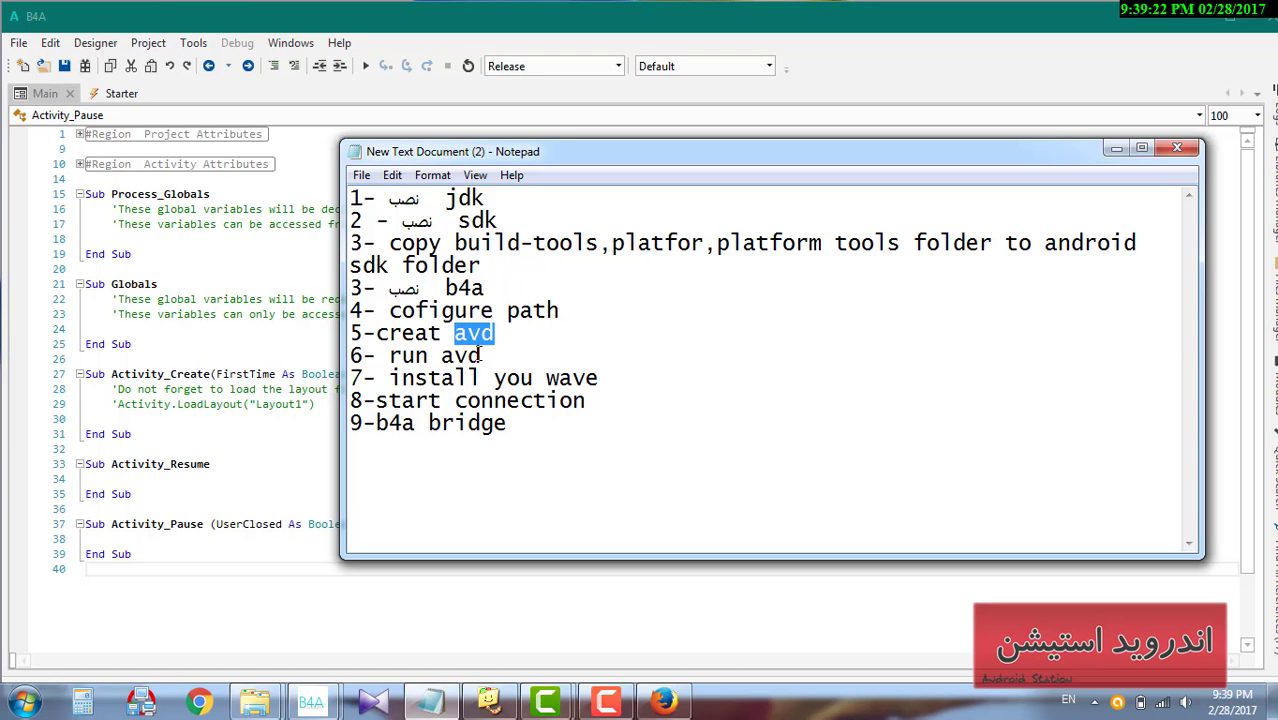
{"action": "left_click", "coordinate": [1116, 148]}
- Run the AVD Manager from B4A and move its window lower on the screen
{"action": "left_click", "coordinate": [193, 42]}
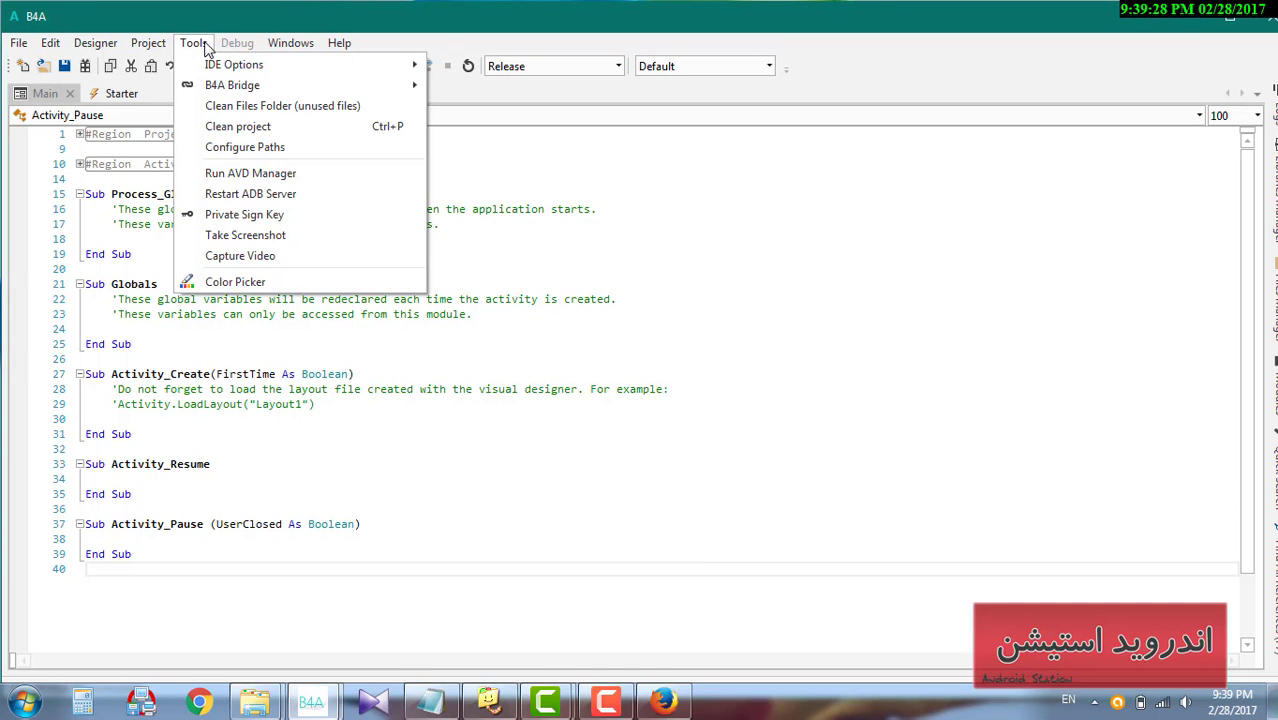
{"action": "left_click", "coordinate": [326, 178]}
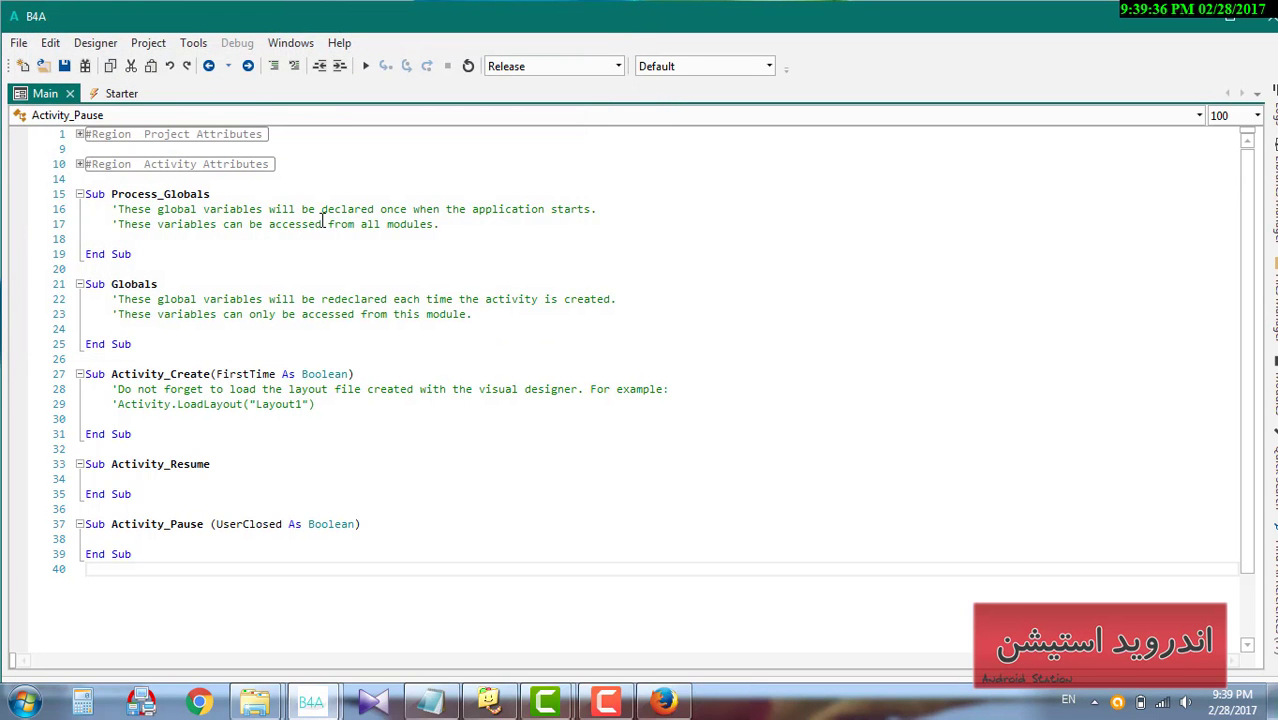
{"action": "left_click", "coordinate": [192, 44]}
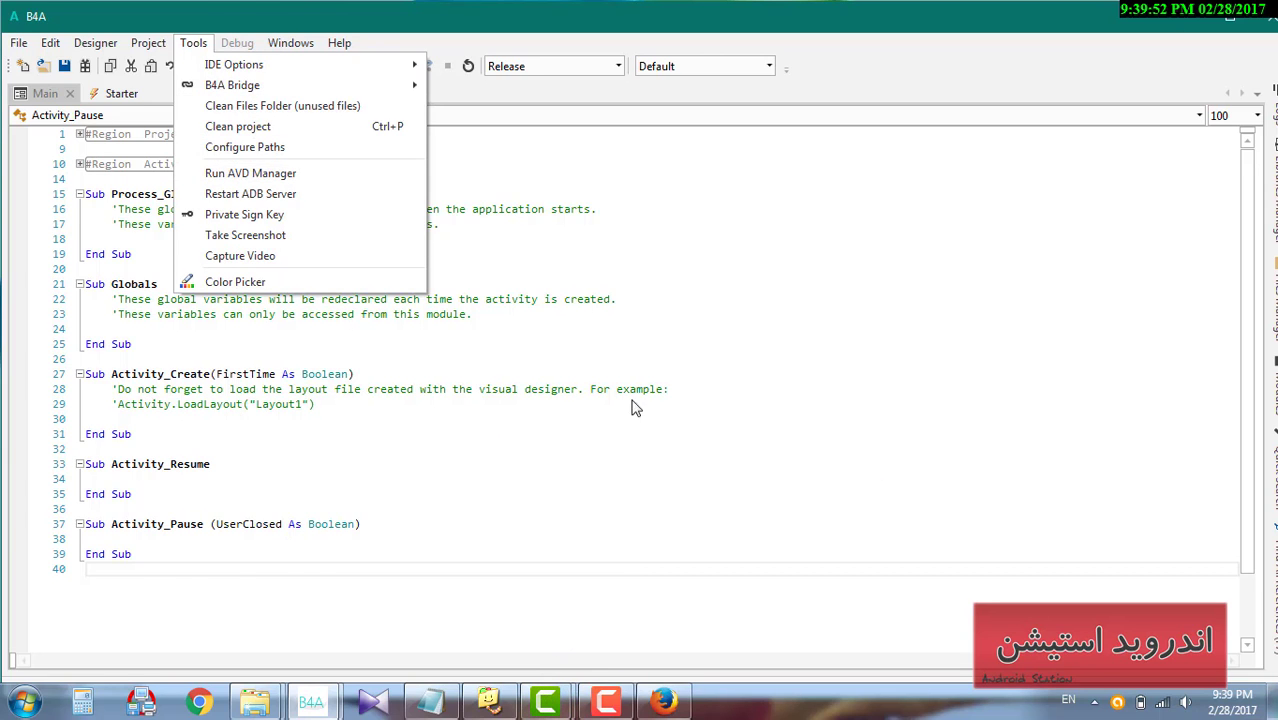
{"action": "left_click", "coordinate": [151, 553]}
{"action": "left_click_drag", "start_coordinate": [151, 553], "coordinate": [367, 524]}
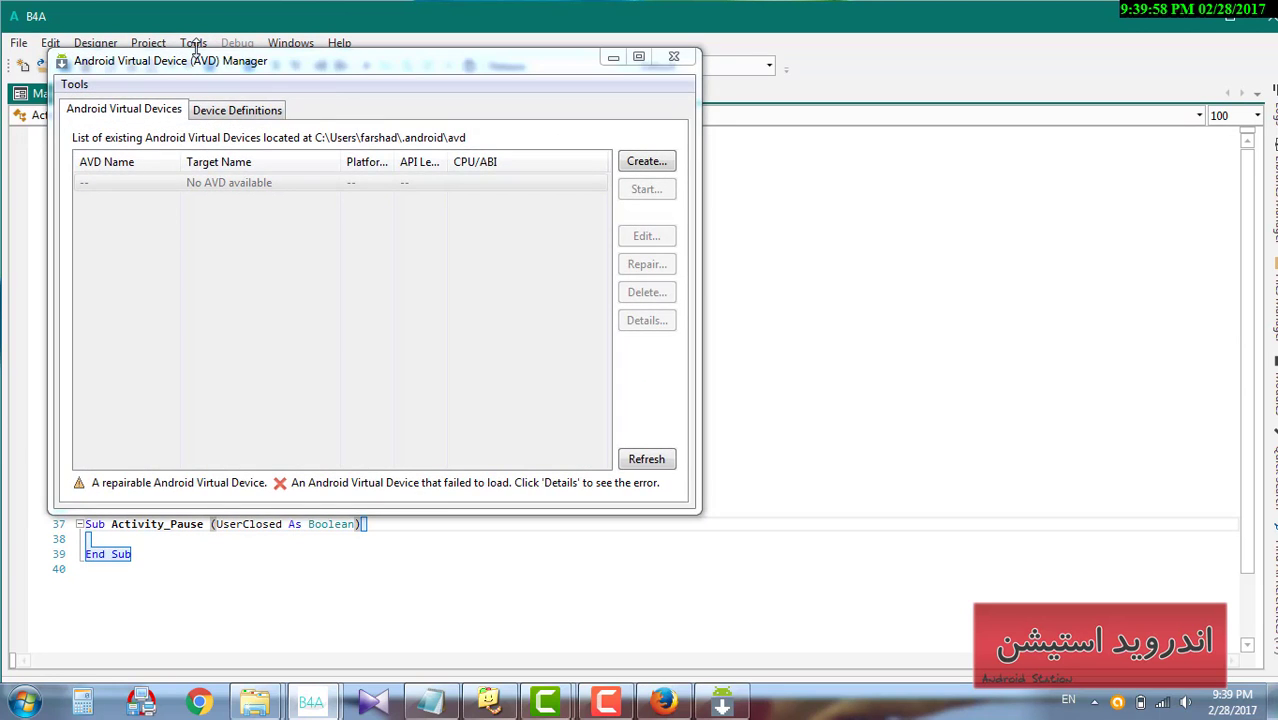
{"action": "left_click_drag", "start_coordinate": [275, 78], "coordinate": [289, 171]}
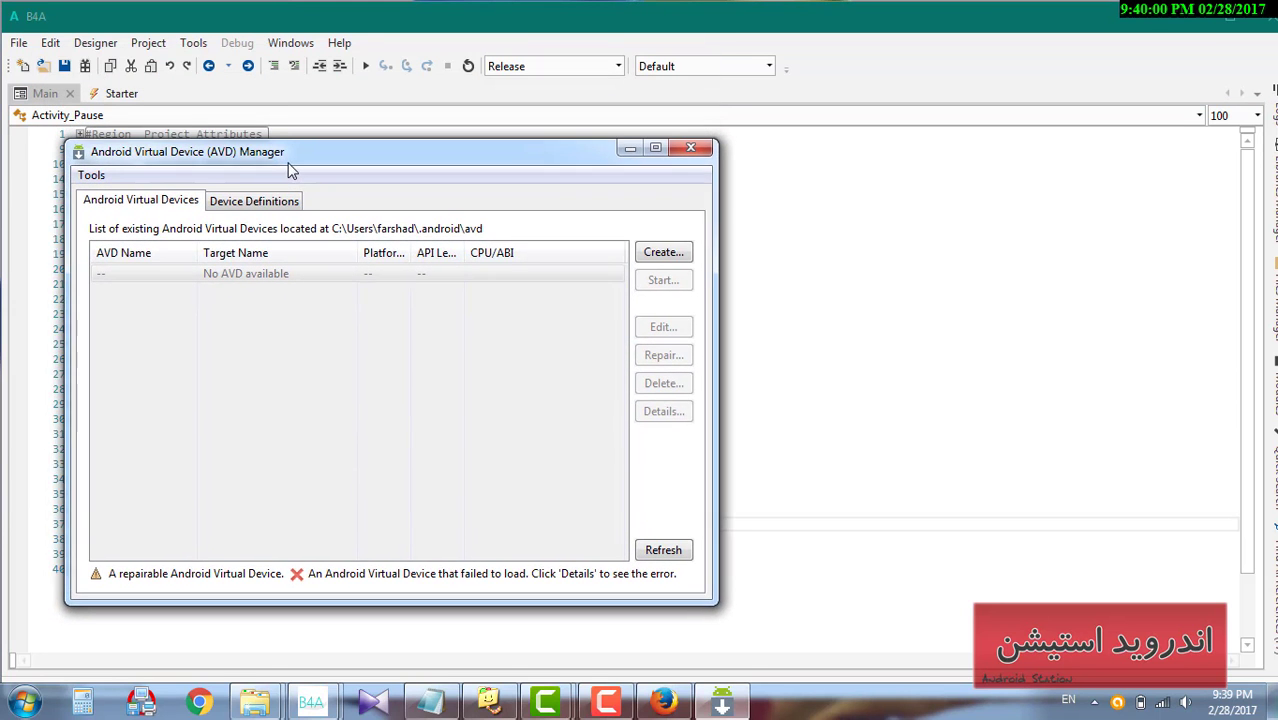
- Start a new AVD named androidstation.ir with the Nexus 7 (2012) device and the Android 5.0.1 - API Level 21 target
{"action": "left_click", "coordinate": [660, 258]}
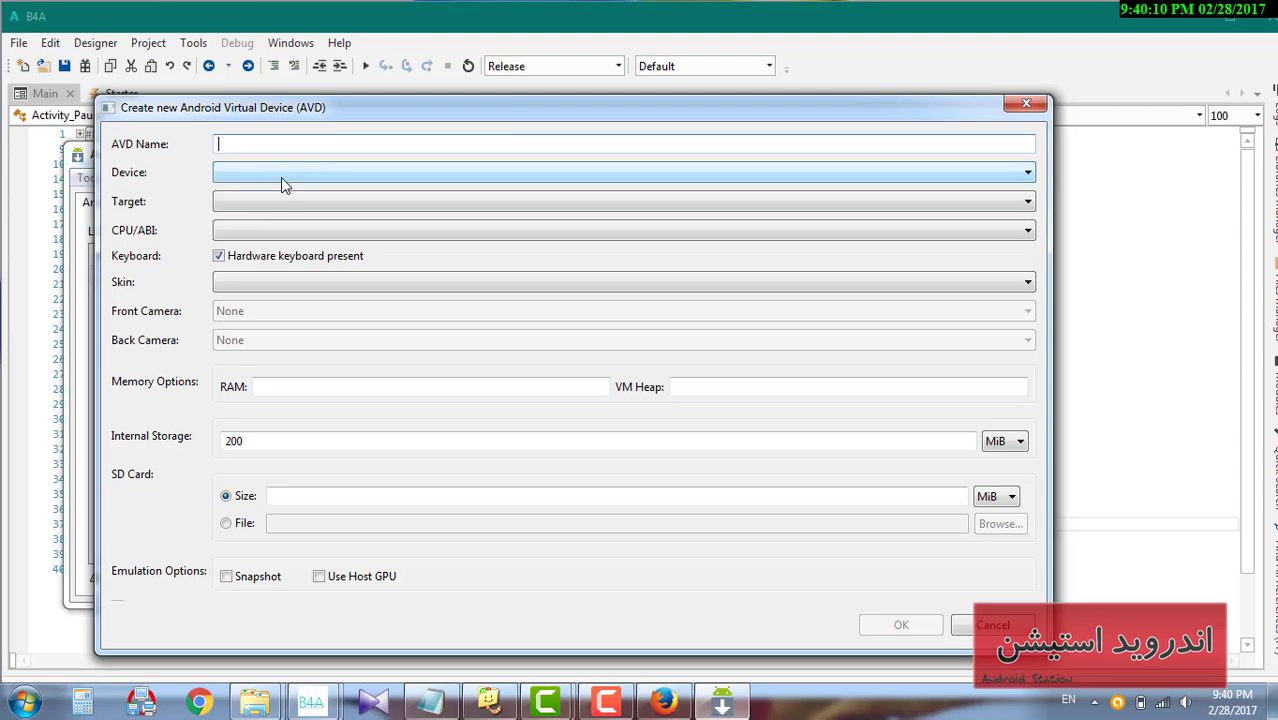
{"action": "type", "text": "androidstation.ir"}
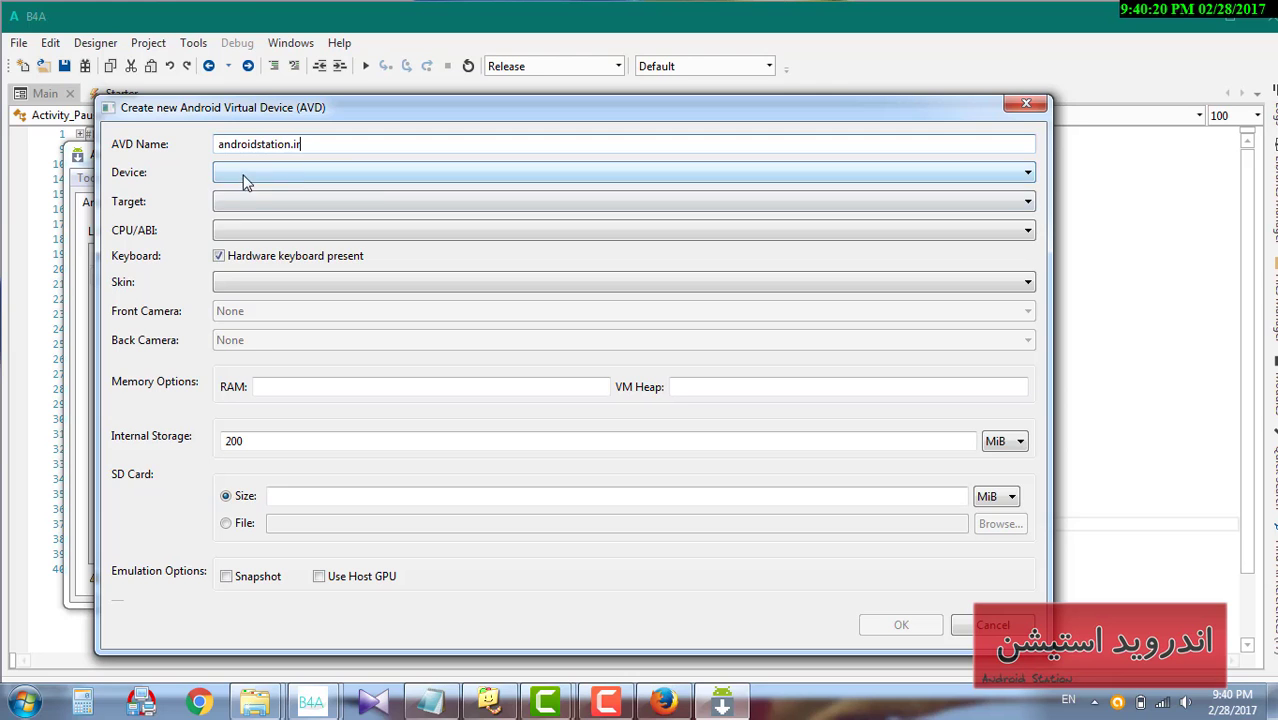
{"action": "left_click", "coordinate": [246, 180]}
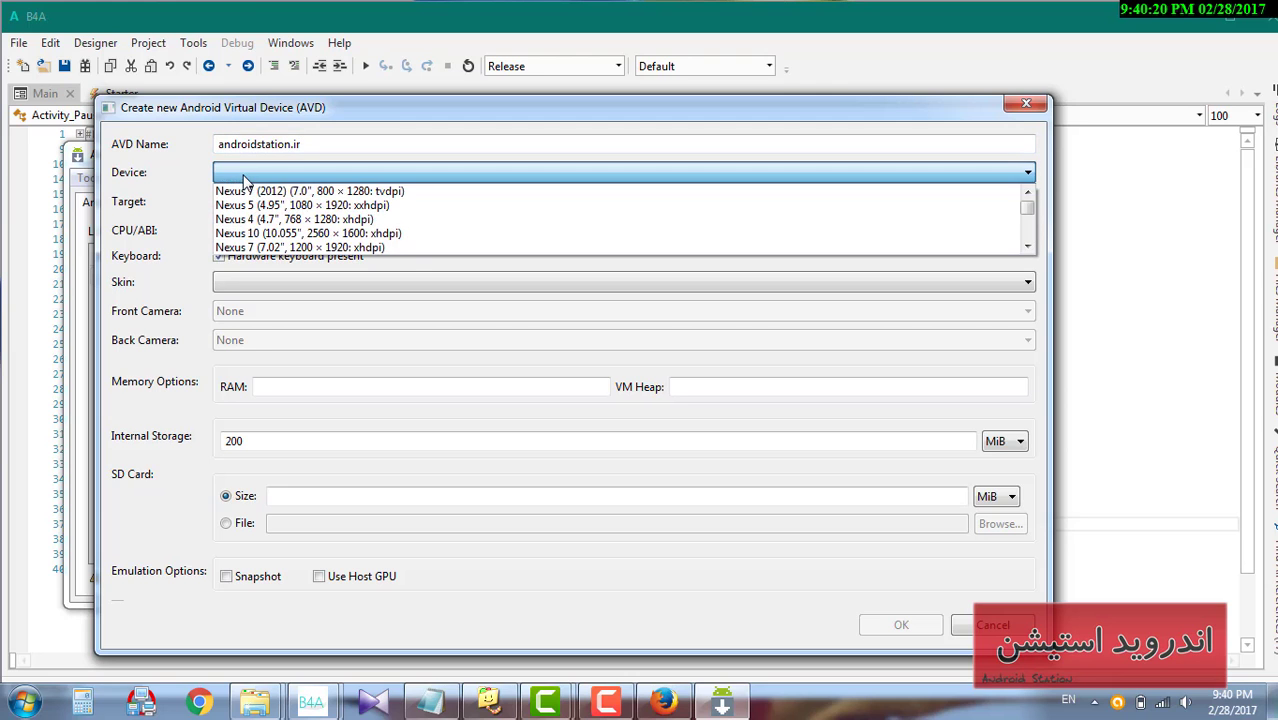
{"action": "left_click", "coordinate": [425, 196]}
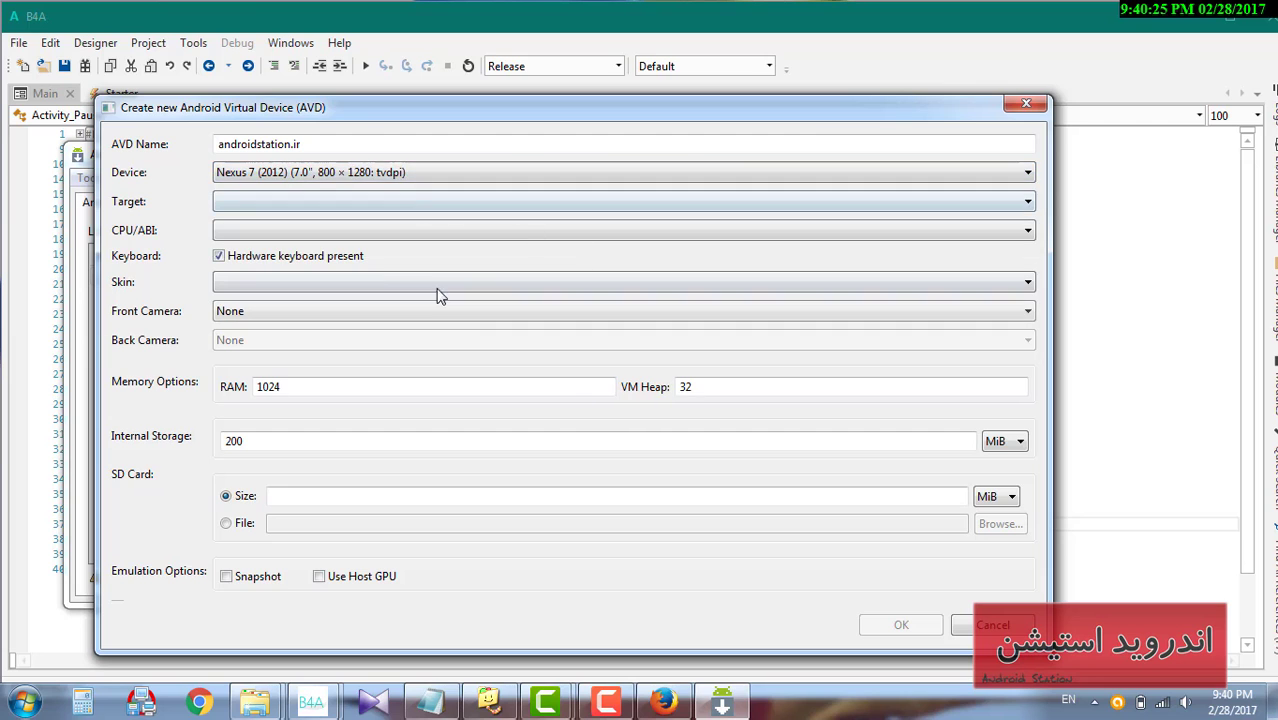
{"action": "left_click", "coordinate": [340, 206]}
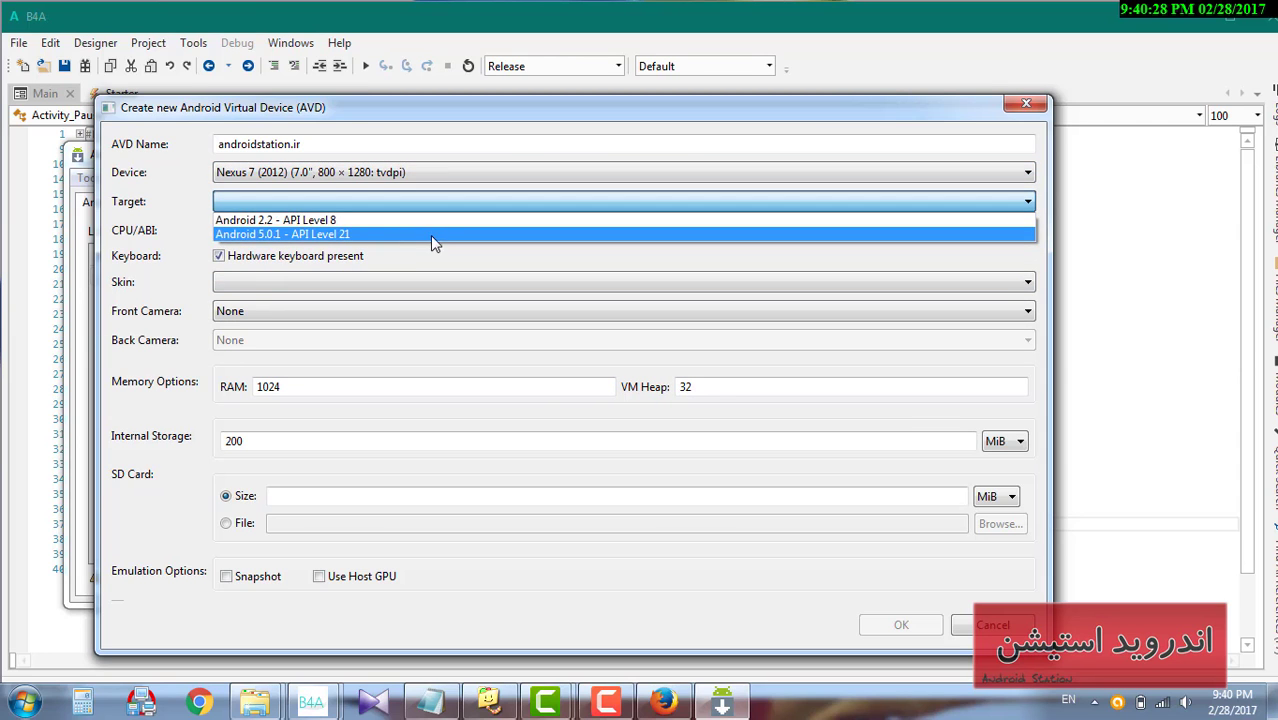
{"action": "left_click", "coordinate": [359, 238]}
- Set the new AVD's skin to HVGA and its front camera to Emulated
{"action": "left_click", "coordinate": [276, 284]}
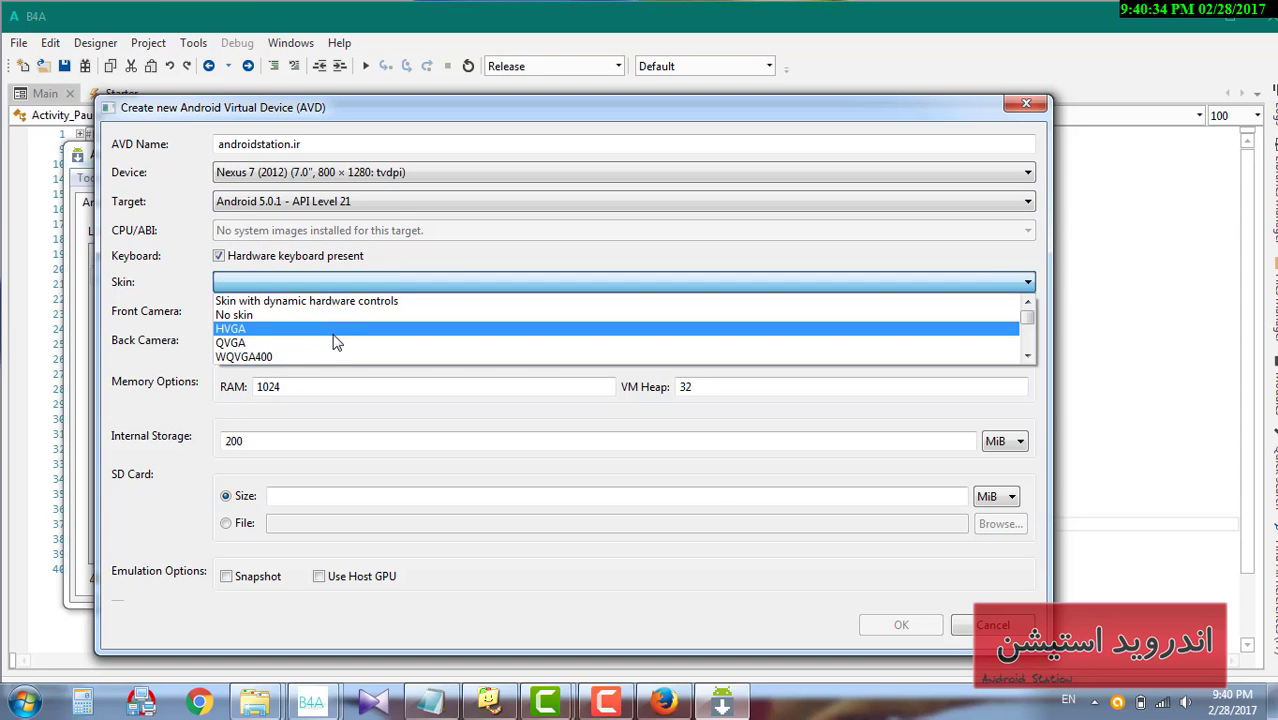
{"action": "left_click", "coordinate": [328, 329]}
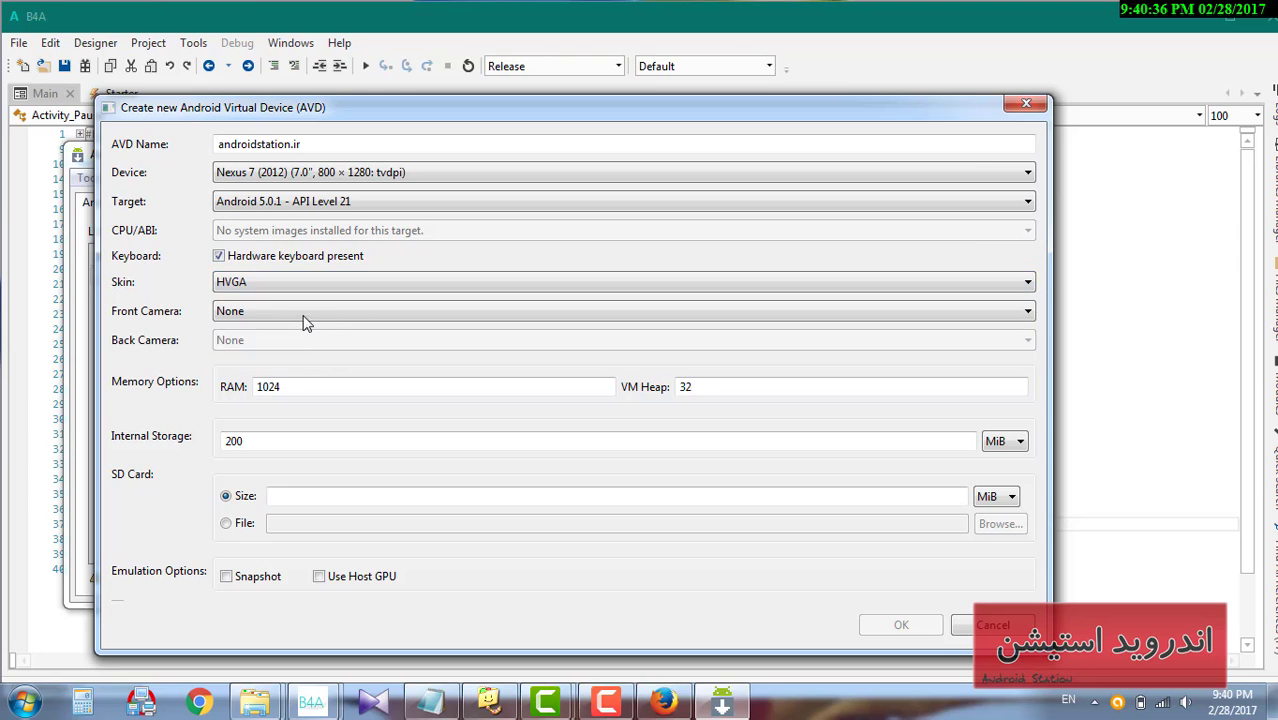
{"action": "left_click", "coordinate": [303, 313]}
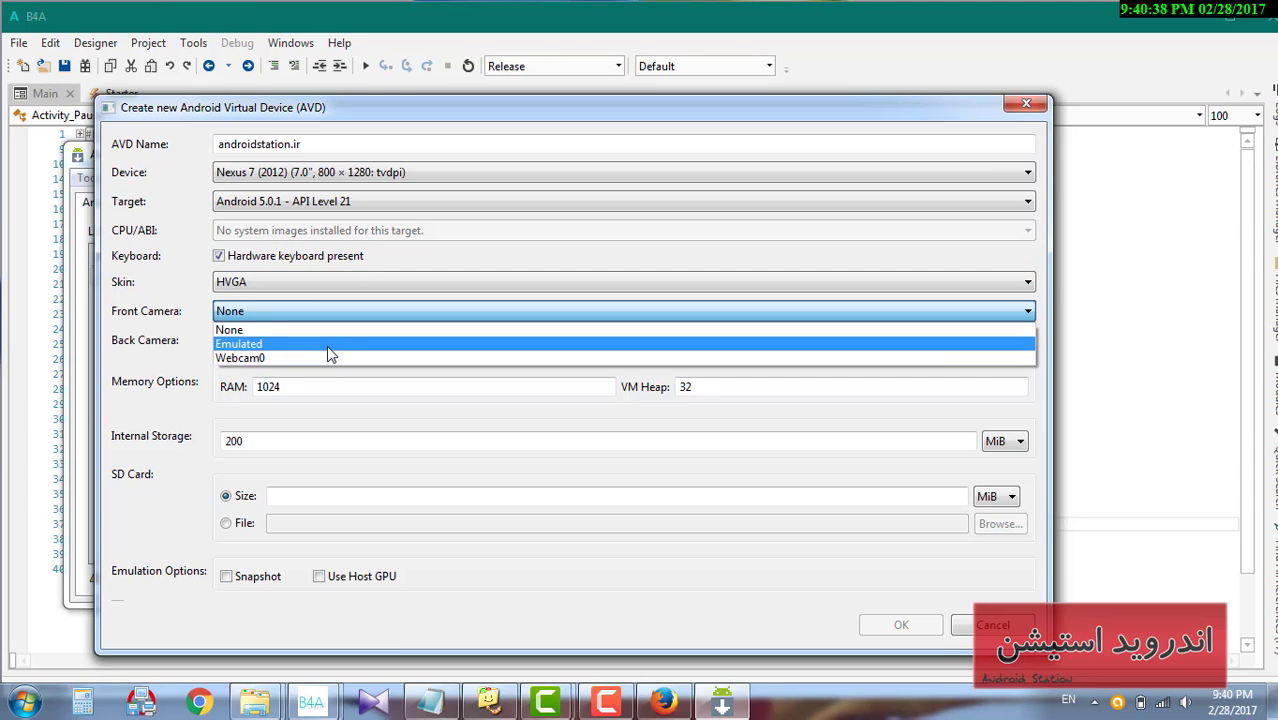
{"action": "left_click", "coordinate": [327, 345]}
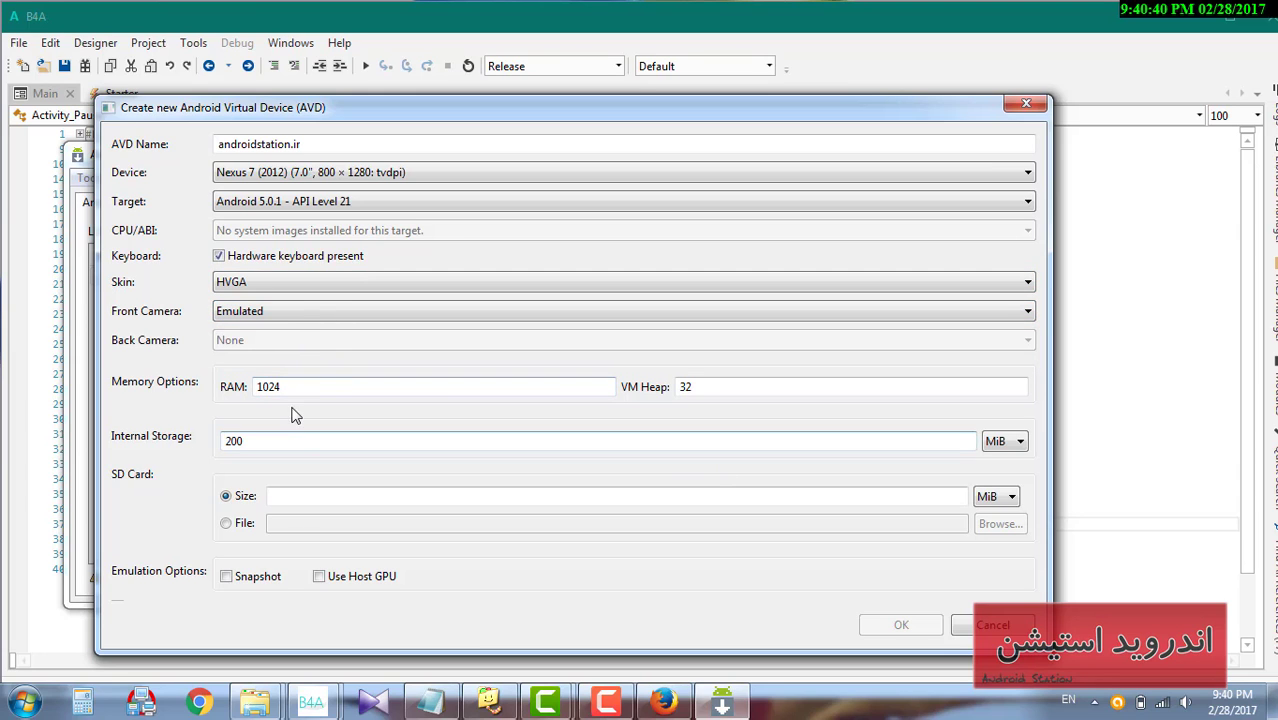
- Highlight the RAM and internal storage values, and toggle the Use Host GPU option on and back off
{"action": "left_click_drag", "start_coordinate": [331, 388], "coordinate": [242, 386]}
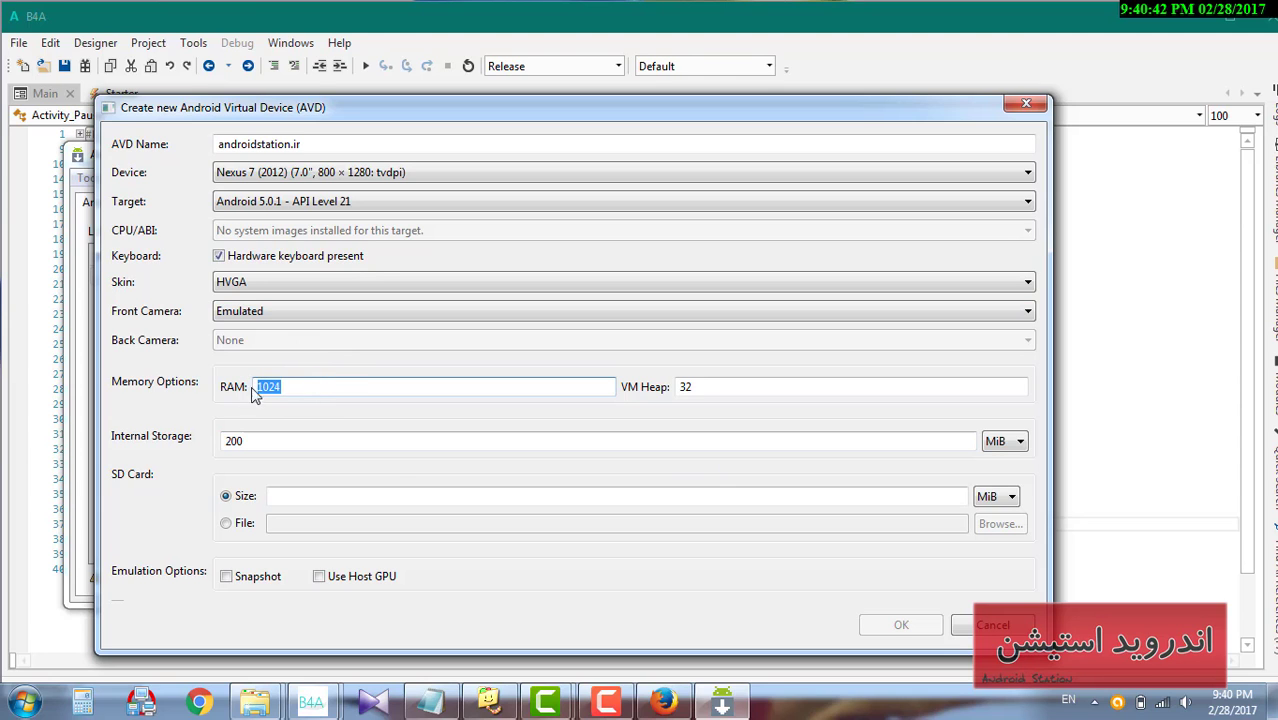
{"action": "left_click_drag", "start_coordinate": [294, 442], "coordinate": [196, 450]}
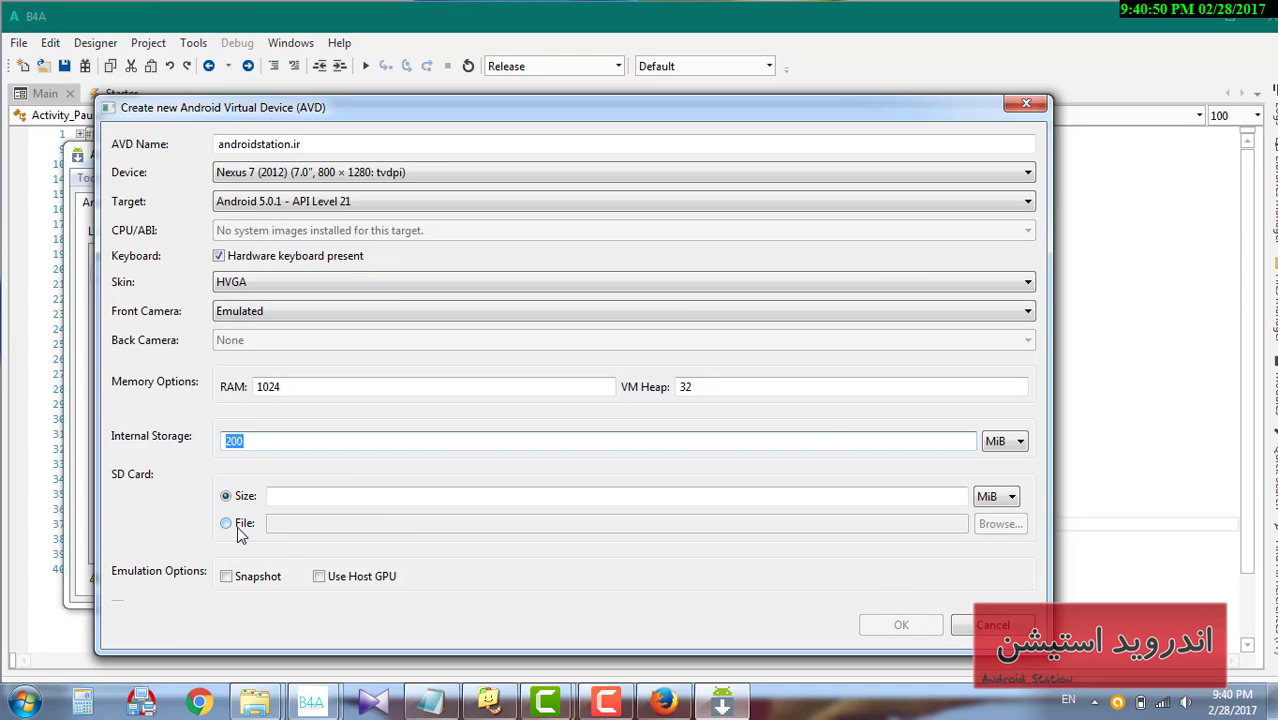
{"action": "left_click", "coordinate": [322, 578]}
{"action": "left_click", "coordinate": [320, 578]}
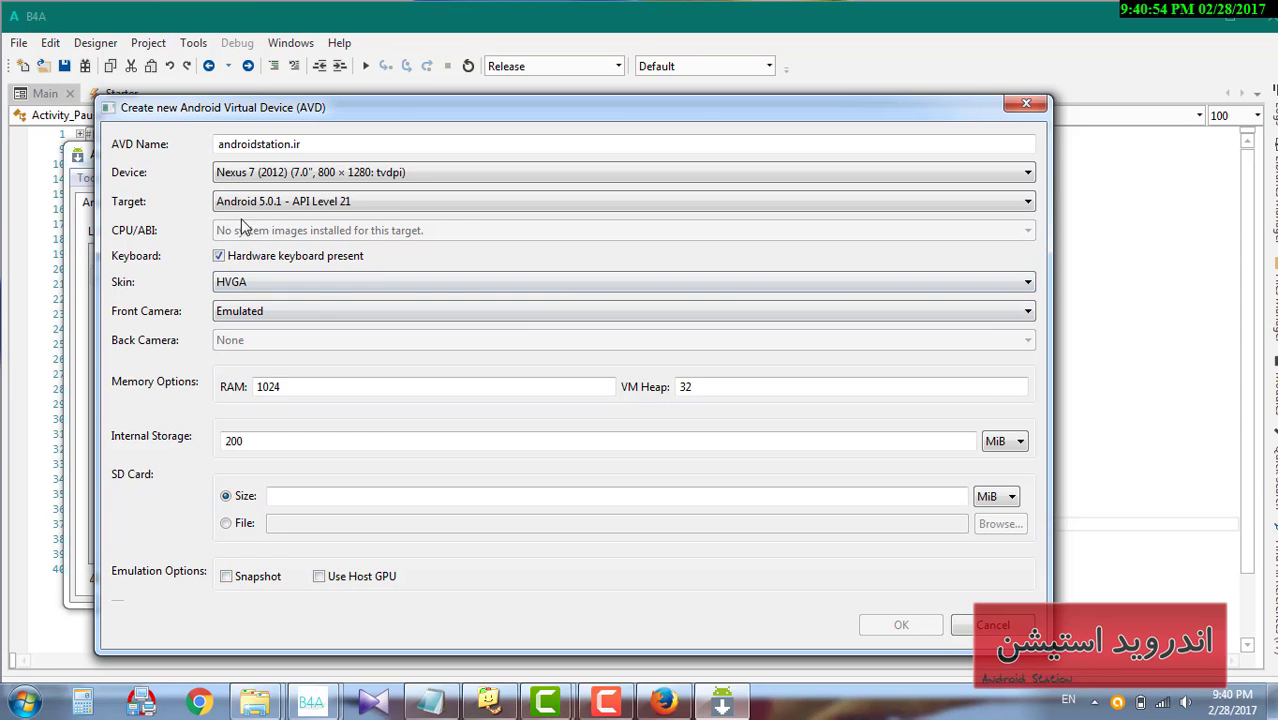
- Try several skins for the AVD, including QVGA and WVGA854
{"action": "left_click", "coordinate": [240, 282]}
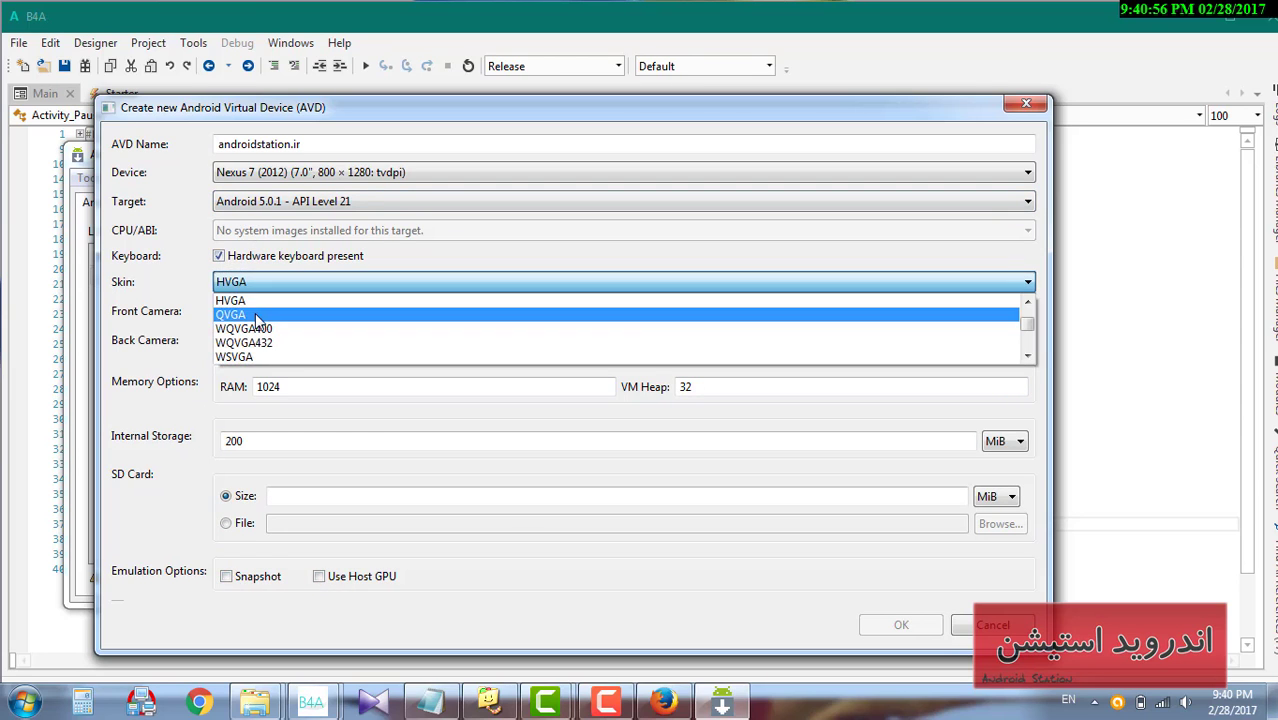
{"action": "left_click", "coordinate": [255, 313]}
{"action": "left_click", "coordinate": [268, 284]}
{"action": "left_click", "coordinate": [274, 332]}
{"action": "left_click", "coordinate": [270, 283]}
{"action": "left_click", "coordinate": [277, 345]}
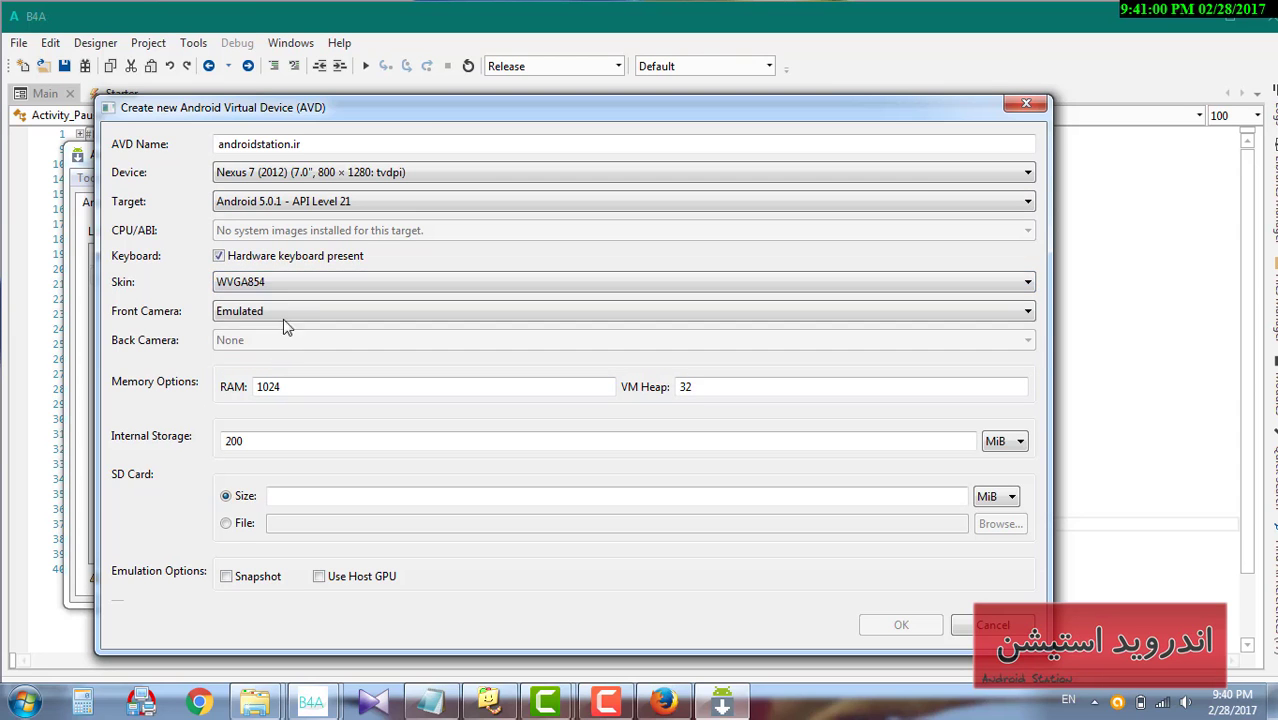
{"action": "left_click", "coordinate": [280, 286]}
{"action": "left_click", "coordinate": [276, 298]}
- Set the device to Nexus 5, the target to Android 2.2 - API Level 8 with ARM (armeabi), and the SD card size to 500 MiB
{"action": "left_click", "coordinate": [297, 174]}
{"action": "left_click", "coordinate": [292, 189]}
{"action": "left_click", "coordinate": [331, 503]}
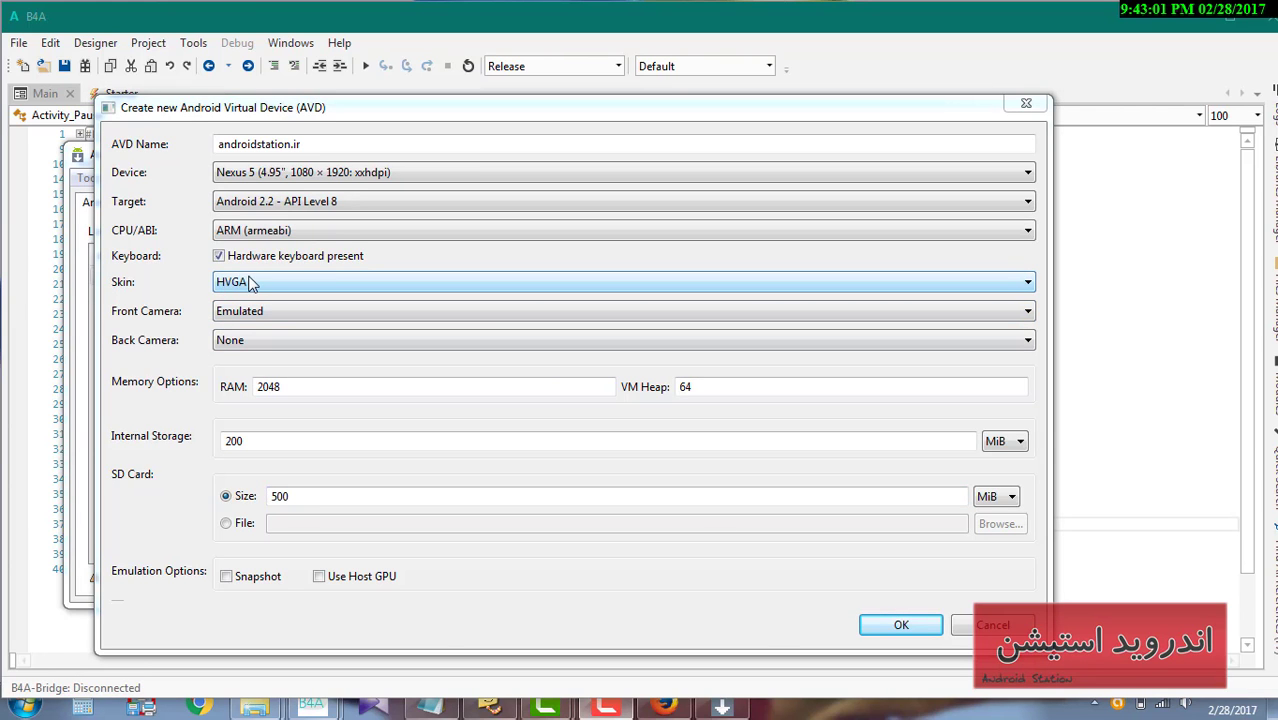
- Select the HVGA skin, create the AVD and dismiss its creation summary
{"action": "left_click", "coordinate": [230, 287]}
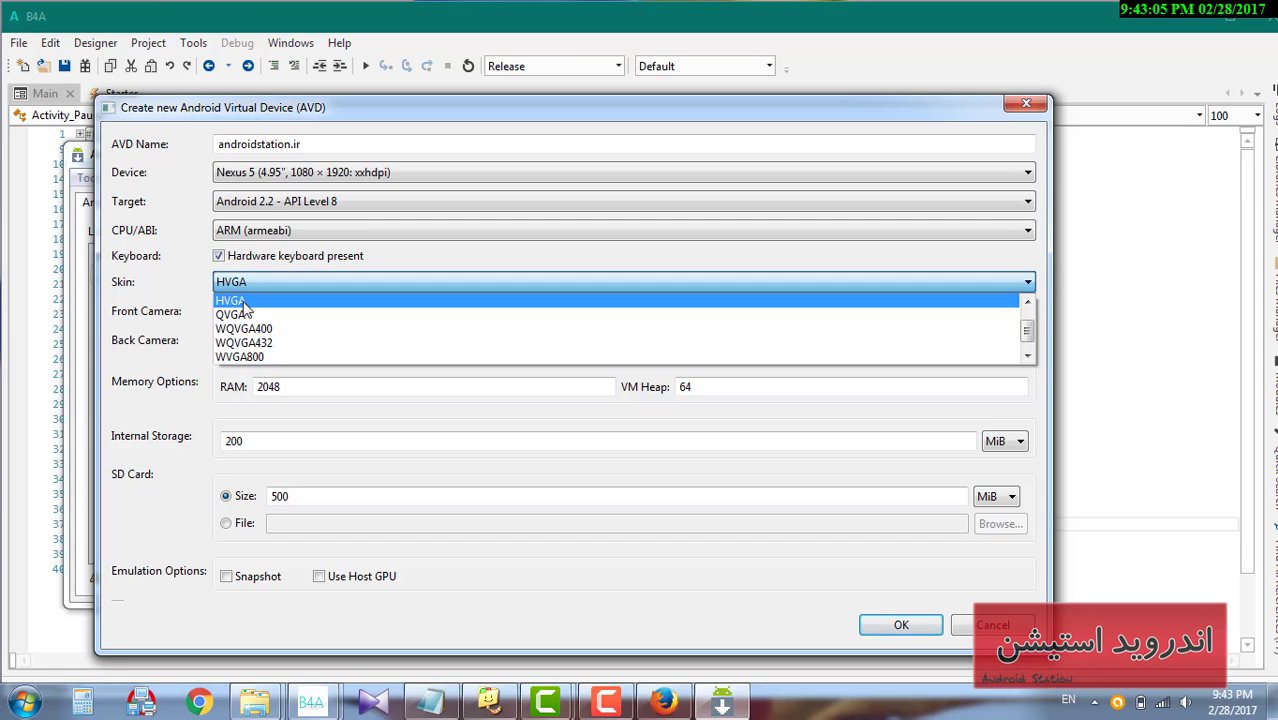
{"action": "left_click", "coordinate": [426, 299]}
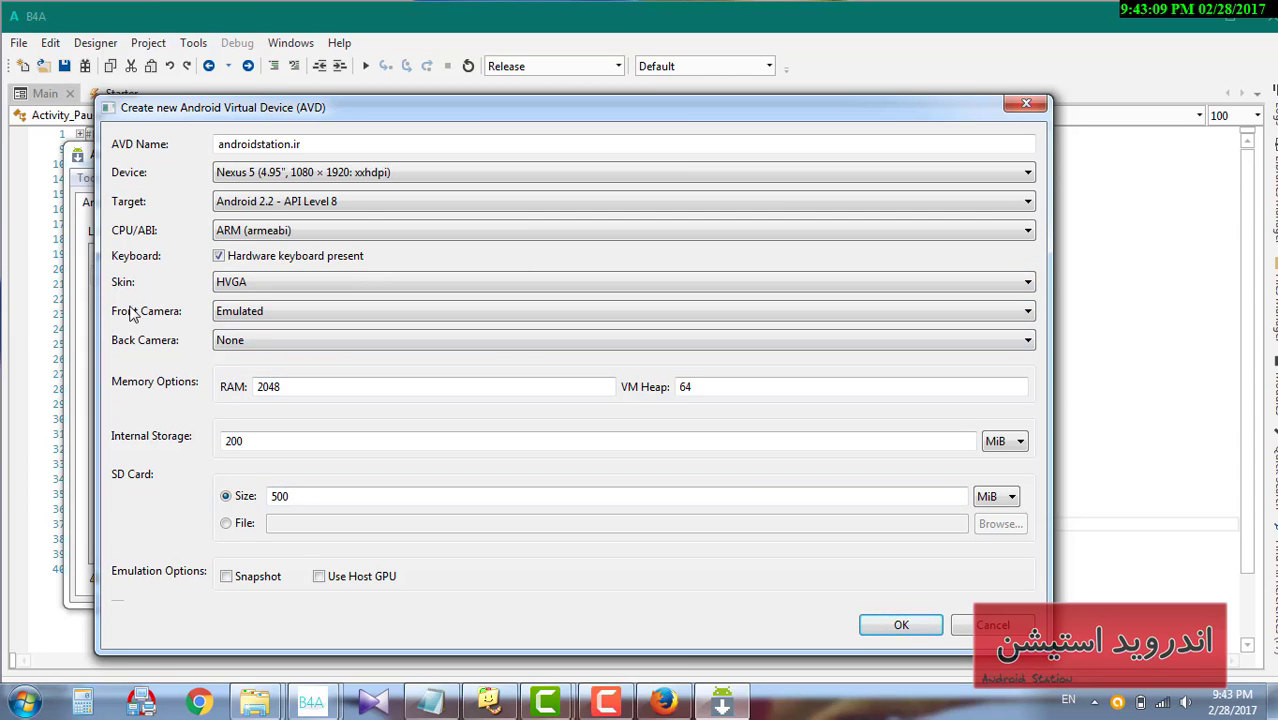
{"action": "left_click", "coordinate": [897, 625]}
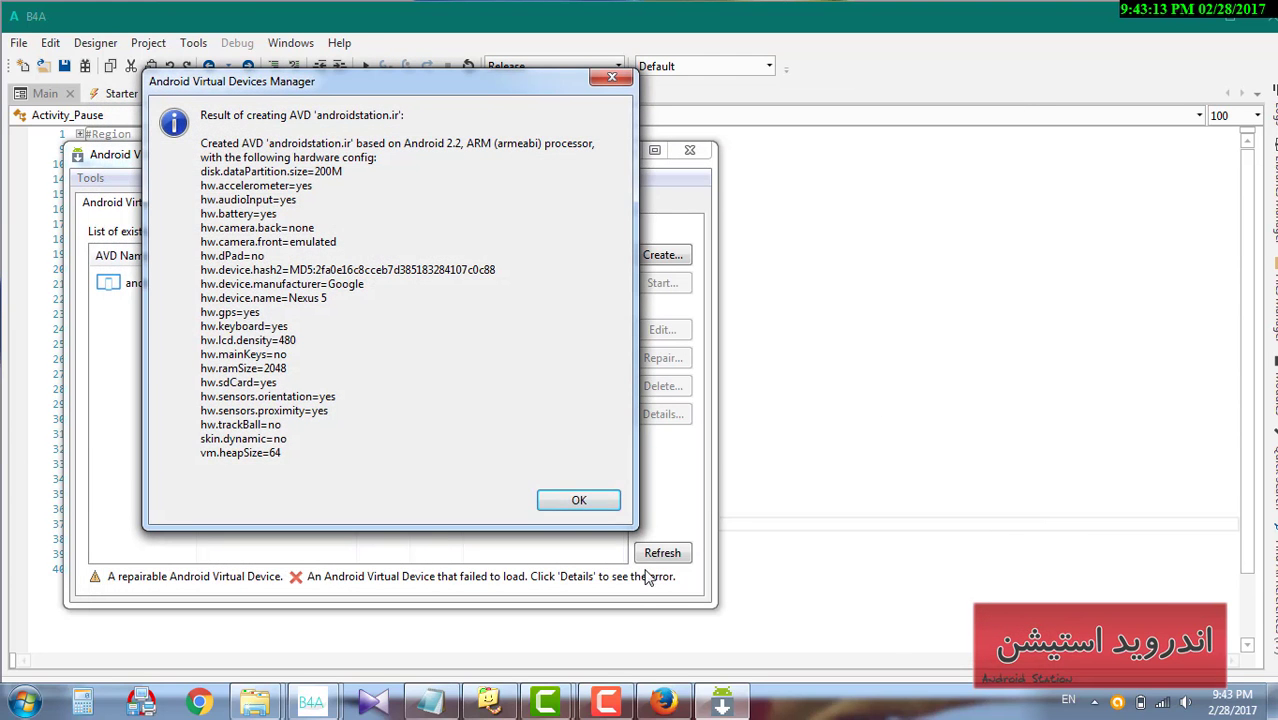
{"action": "left_click", "coordinate": [579, 500]}
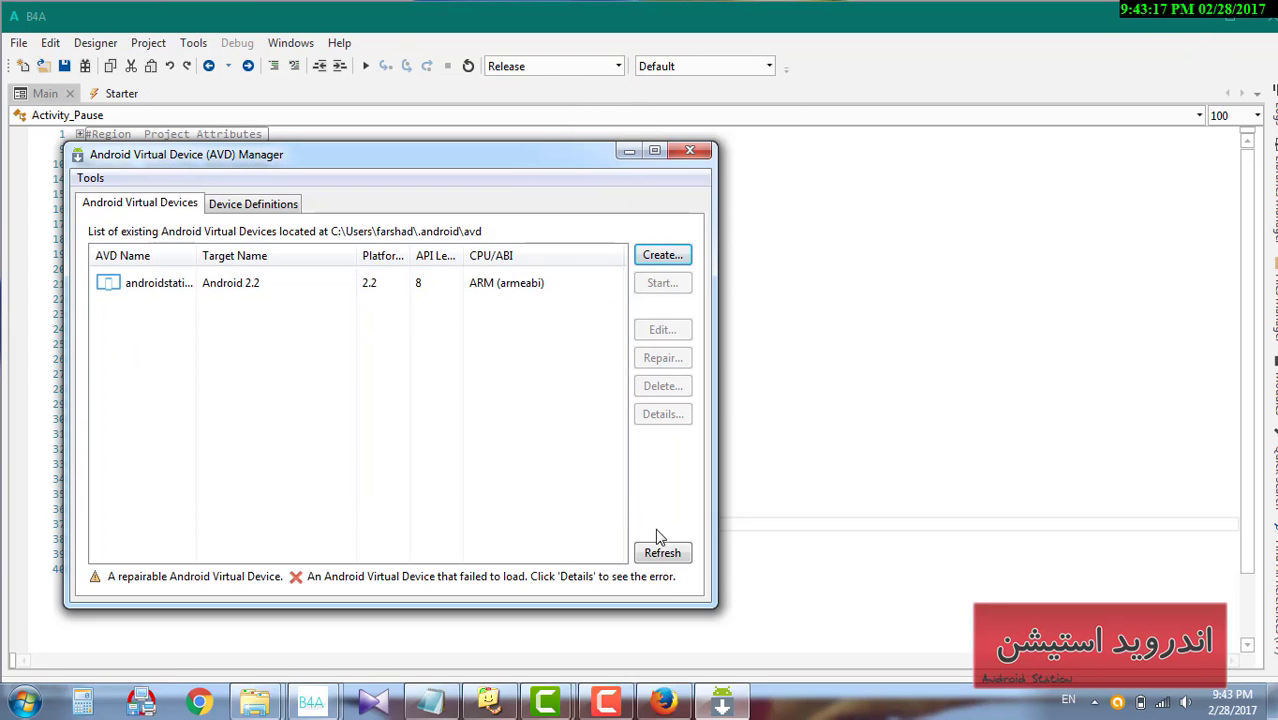
- Start the androidstation.ir virtual device and launch it with the offered launch options
{"action": "left_click", "coordinate": [208, 282]}
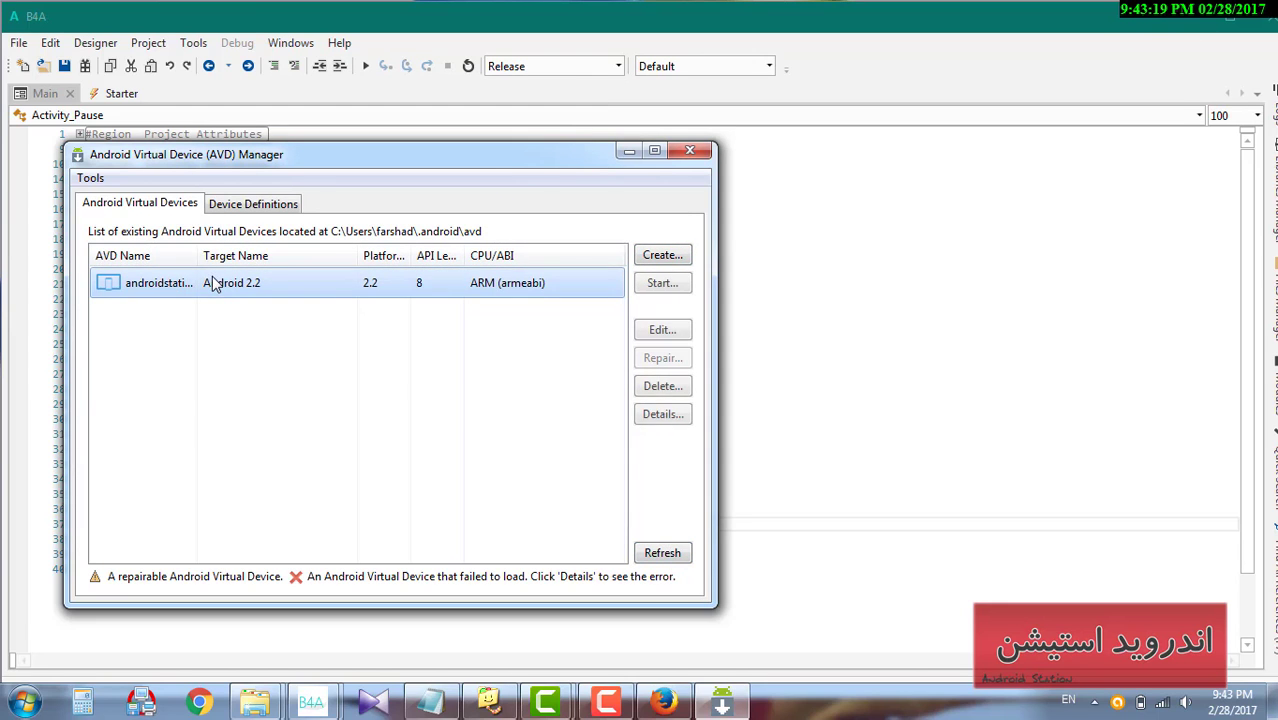
{"action": "left_click", "coordinate": [660, 284]}
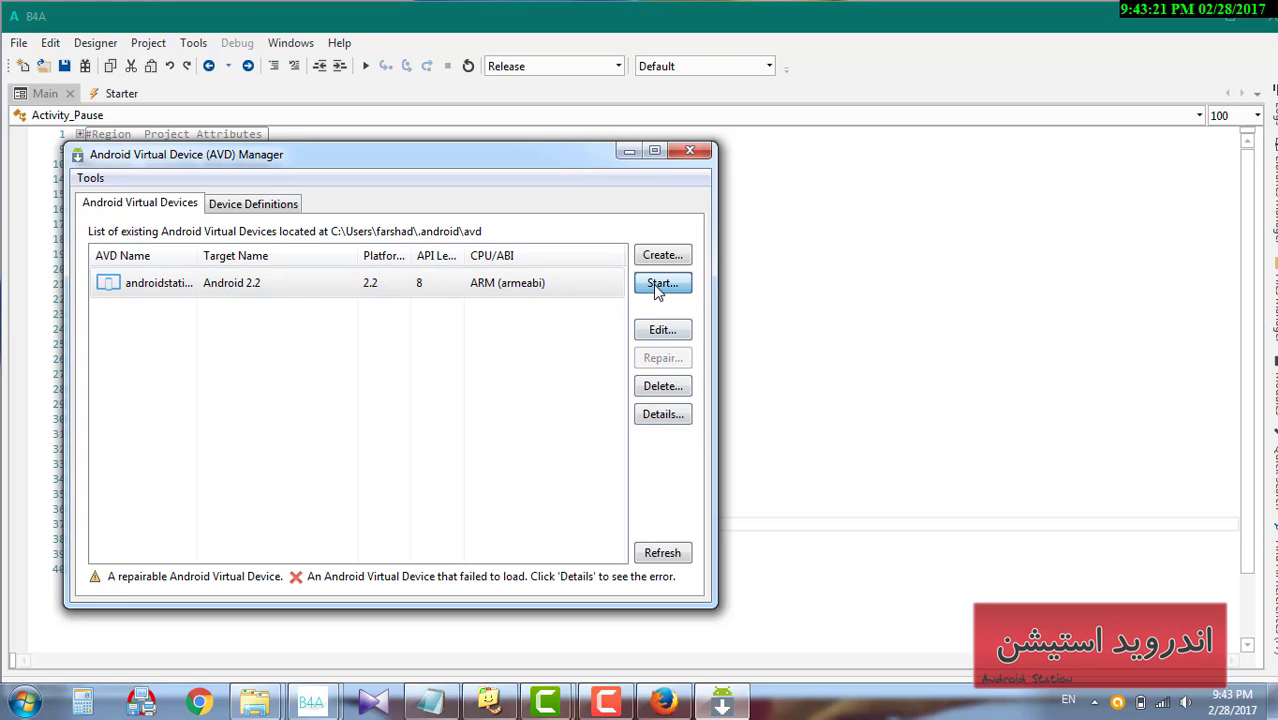
{"action": "left_click", "coordinate": [354, 462]}
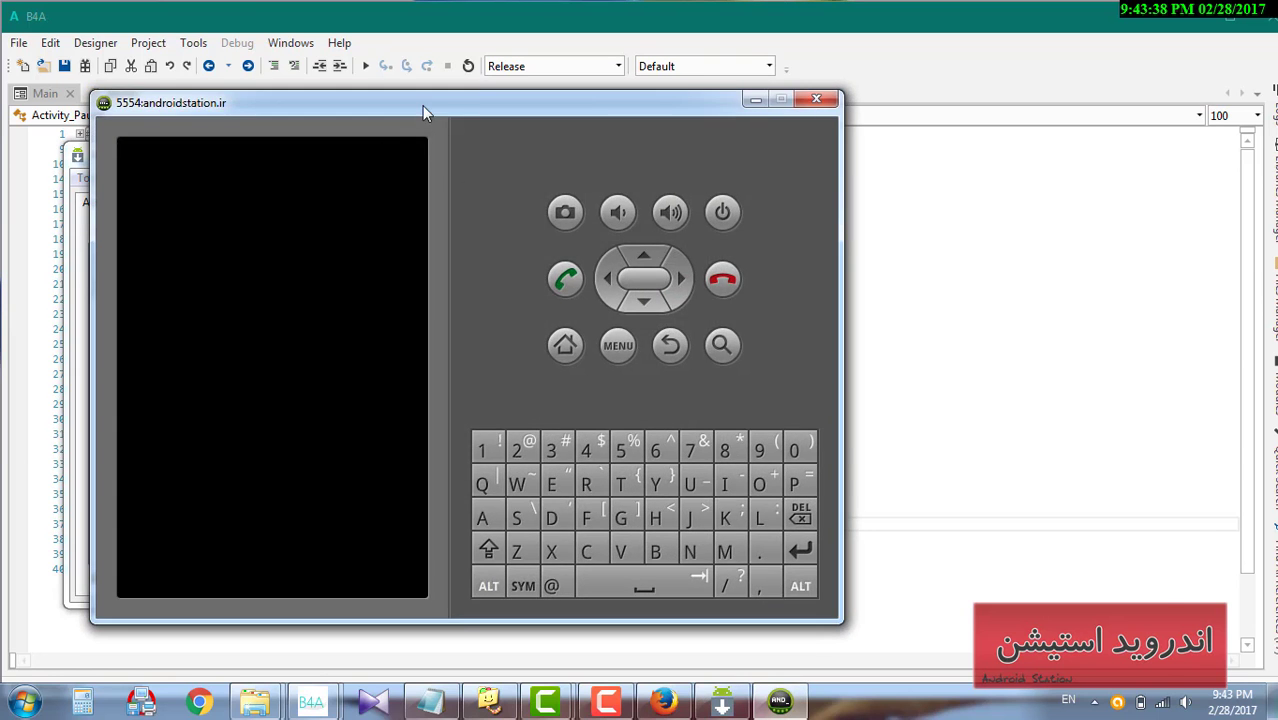
- Move the emulator window away from the code and close the AVD Manager
{"action": "left_click_drag", "start_coordinate": [422, 105], "coordinate": [772, 143]}
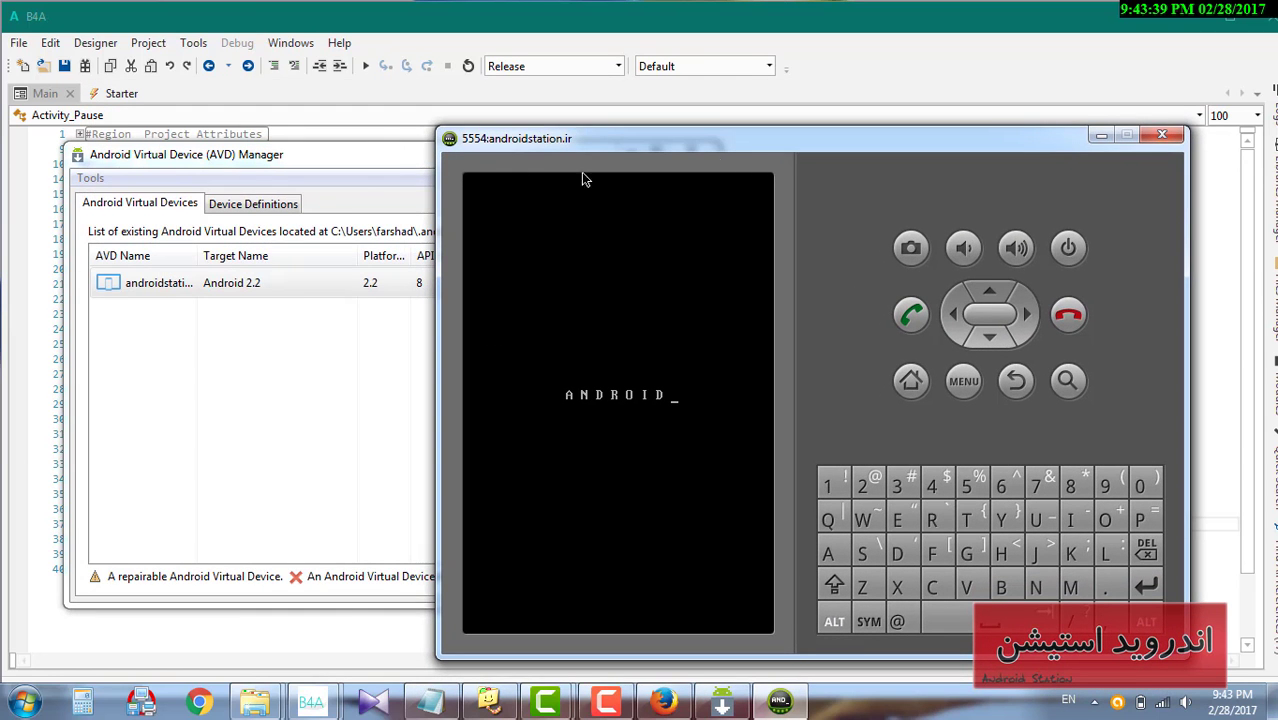
{"action": "left_click_drag", "start_coordinate": [292, 168], "coordinate": [374, 167]}
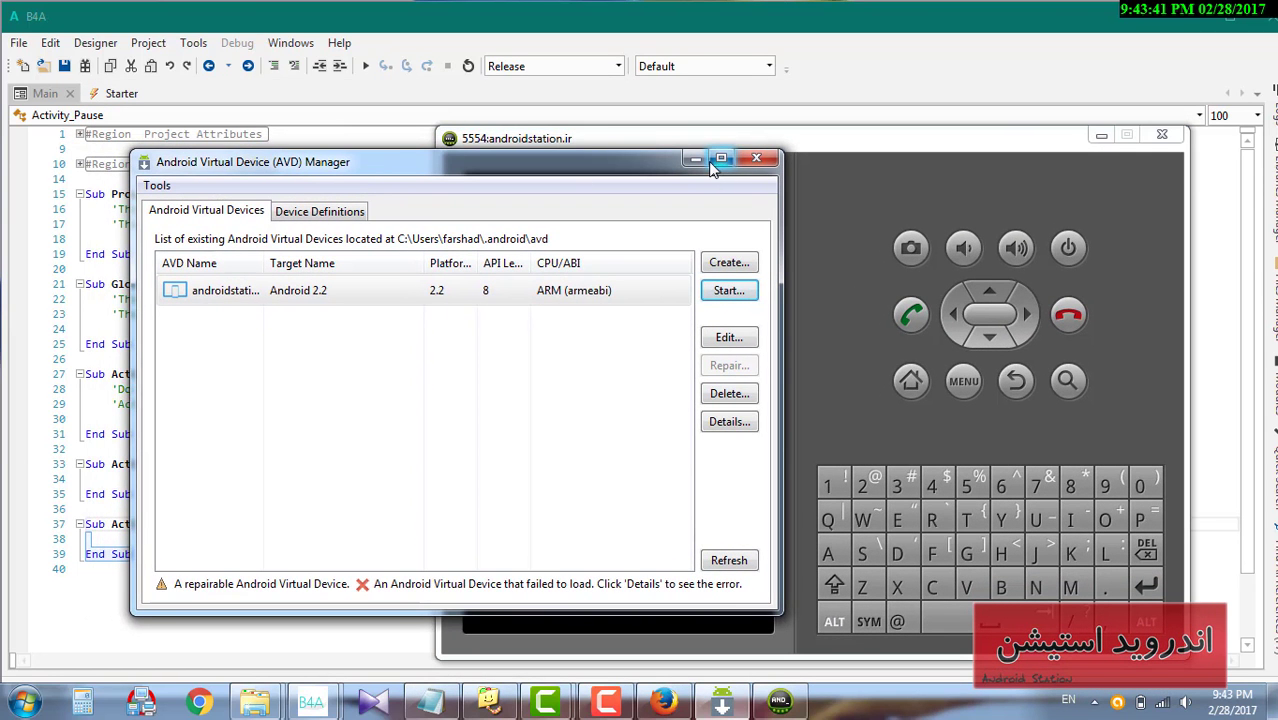
{"action": "left_click", "coordinate": [756, 158]}
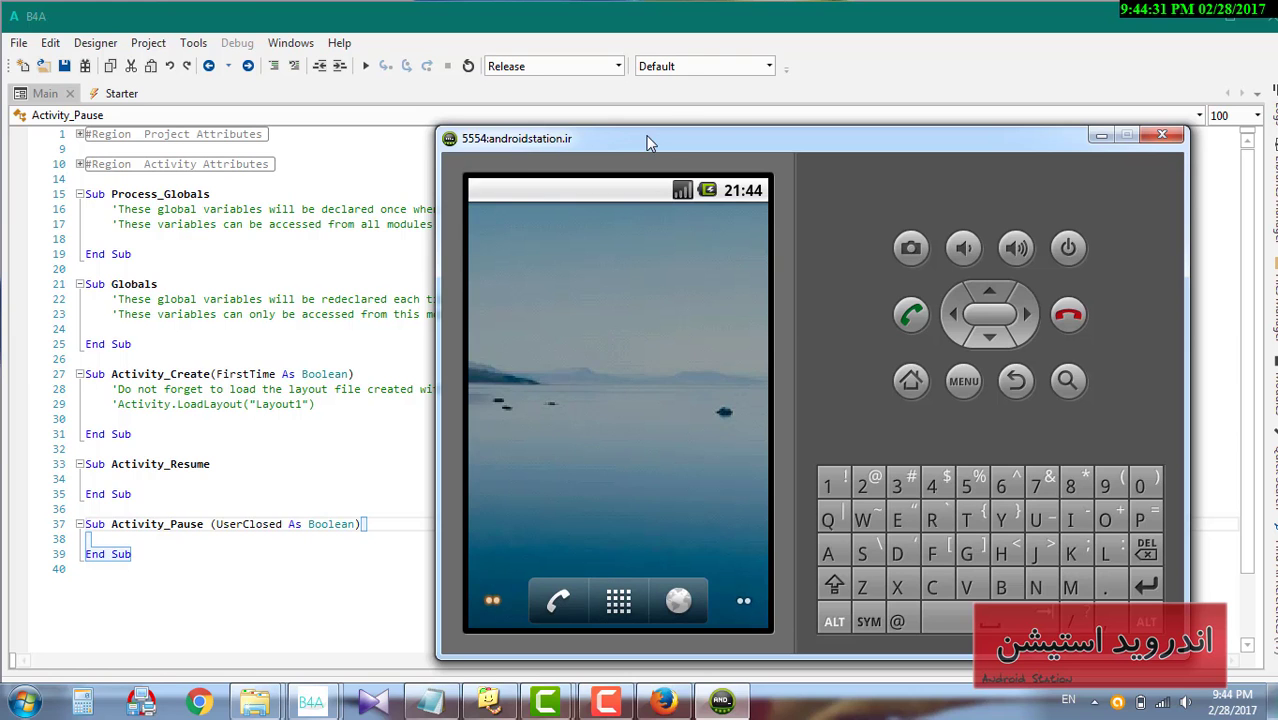
{"action": "left_click_drag", "start_coordinate": [676, 141], "coordinate": [707, 112]}
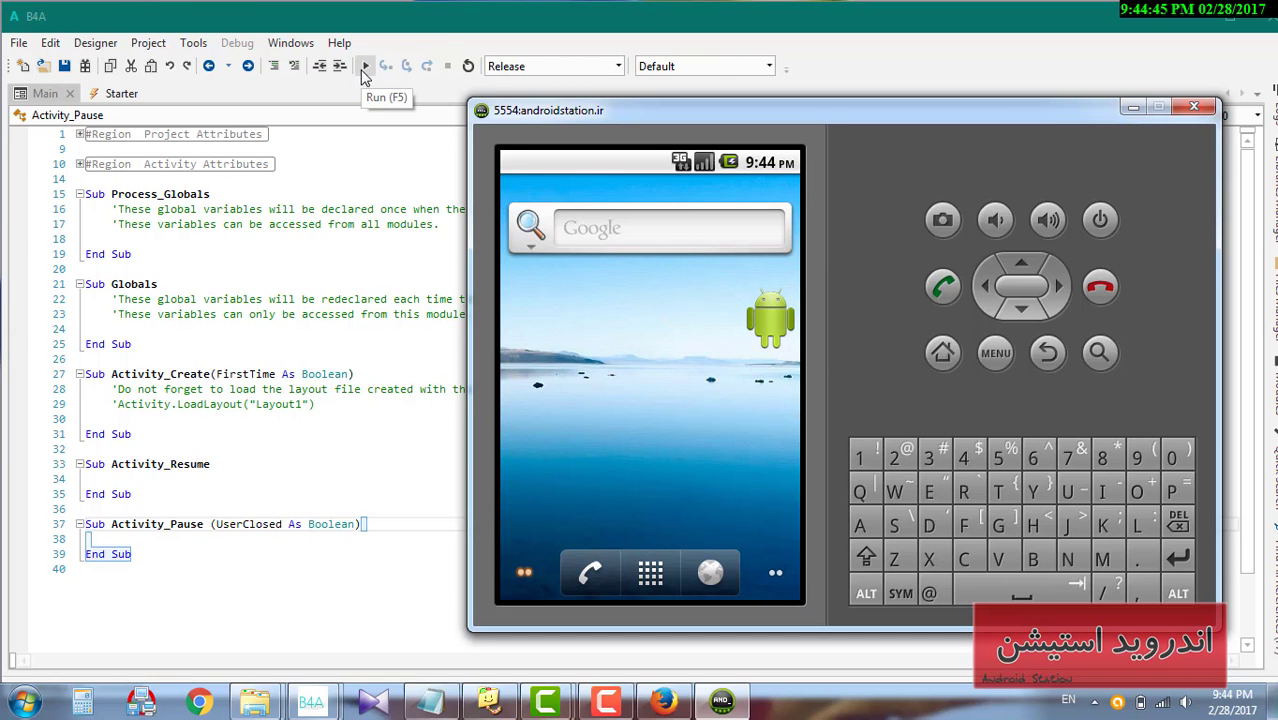
- Select Release as the build configuration and run the project
{"action": "left_click", "coordinate": [365, 67]}
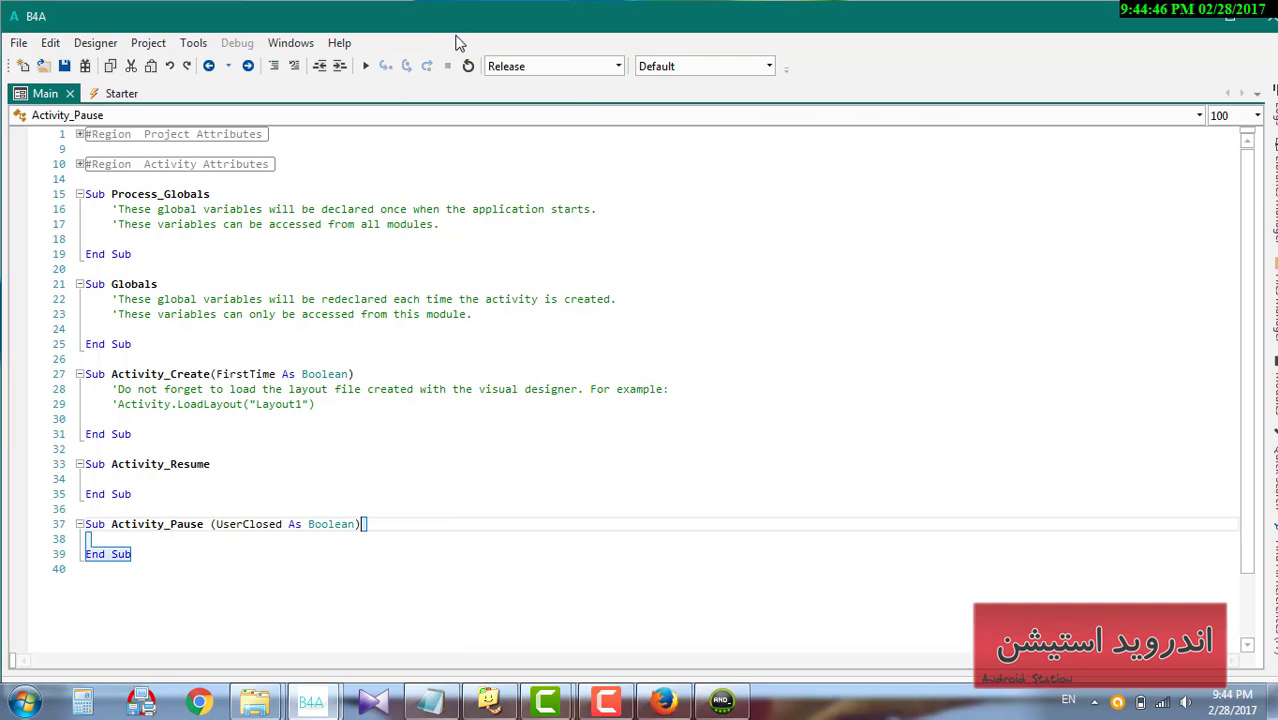
{"action": "left_click", "coordinate": [565, 70]}
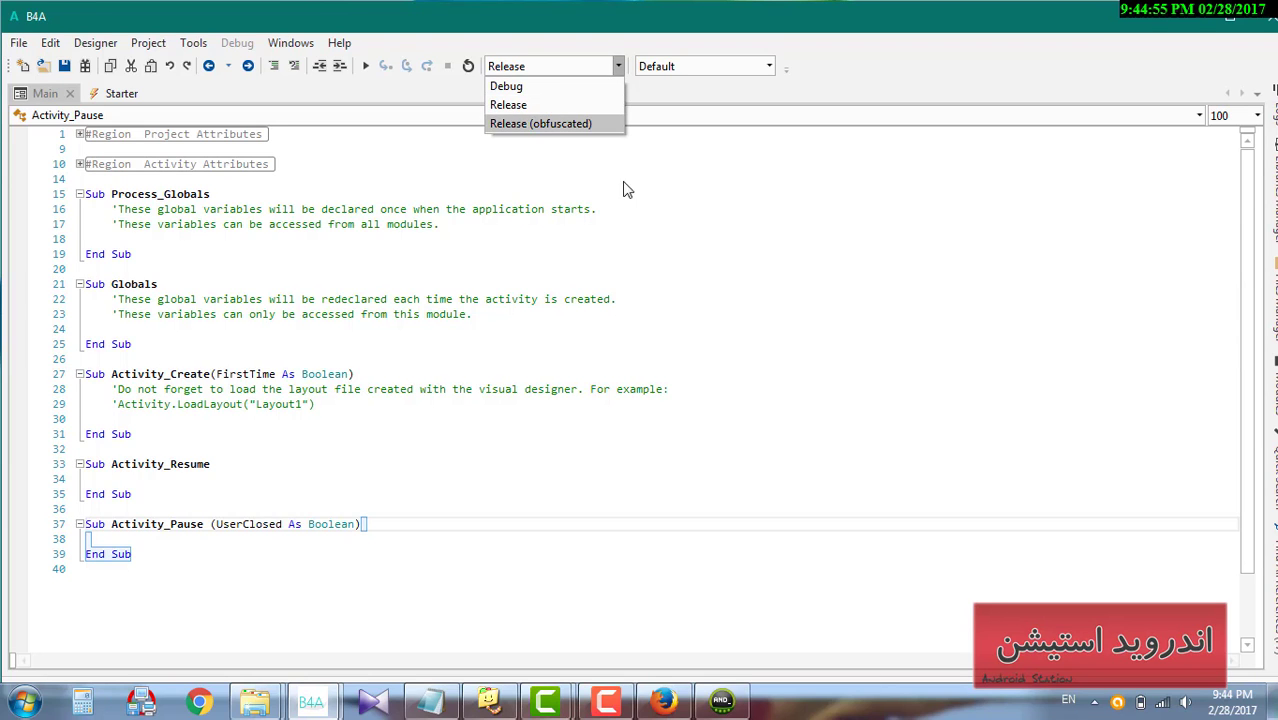
{"action": "left_click", "coordinate": [477, 92]}
{"action": "left_click", "coordinate": [500, 66]}
{"action": "left_click", "coordinate": [526, 105]}
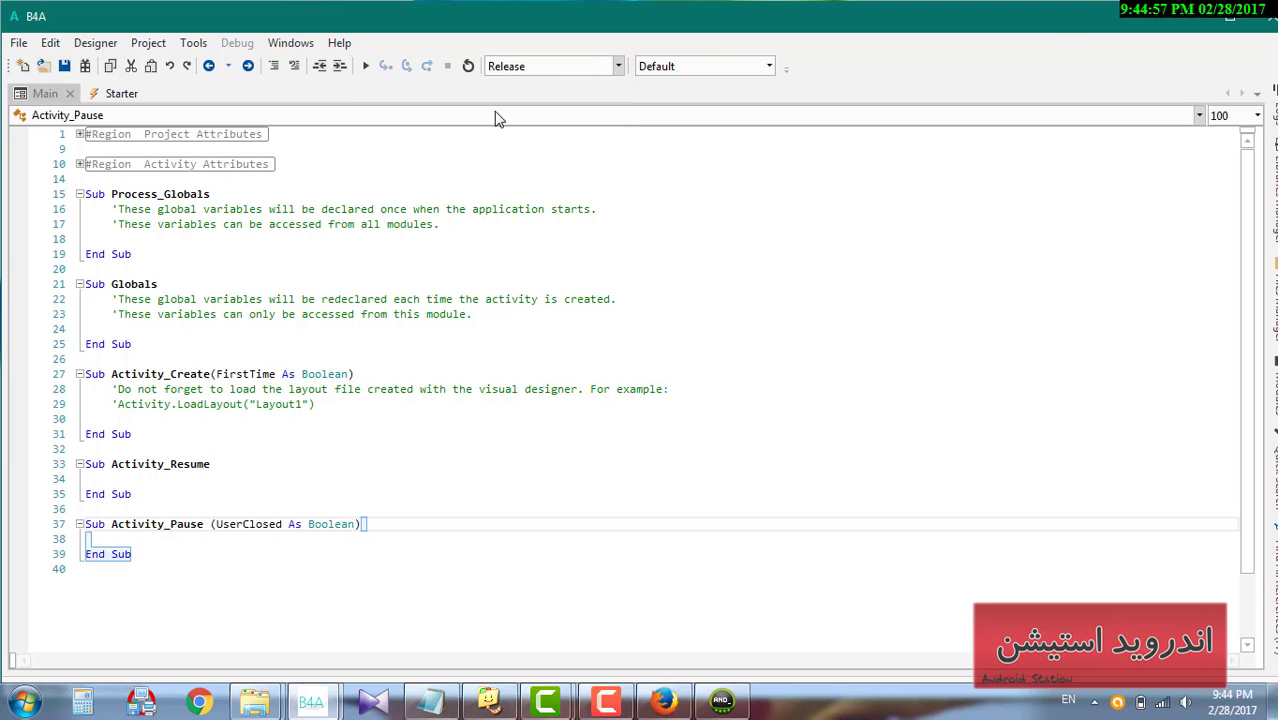
{"action": "left_click", "coordinate": [366, 69]}
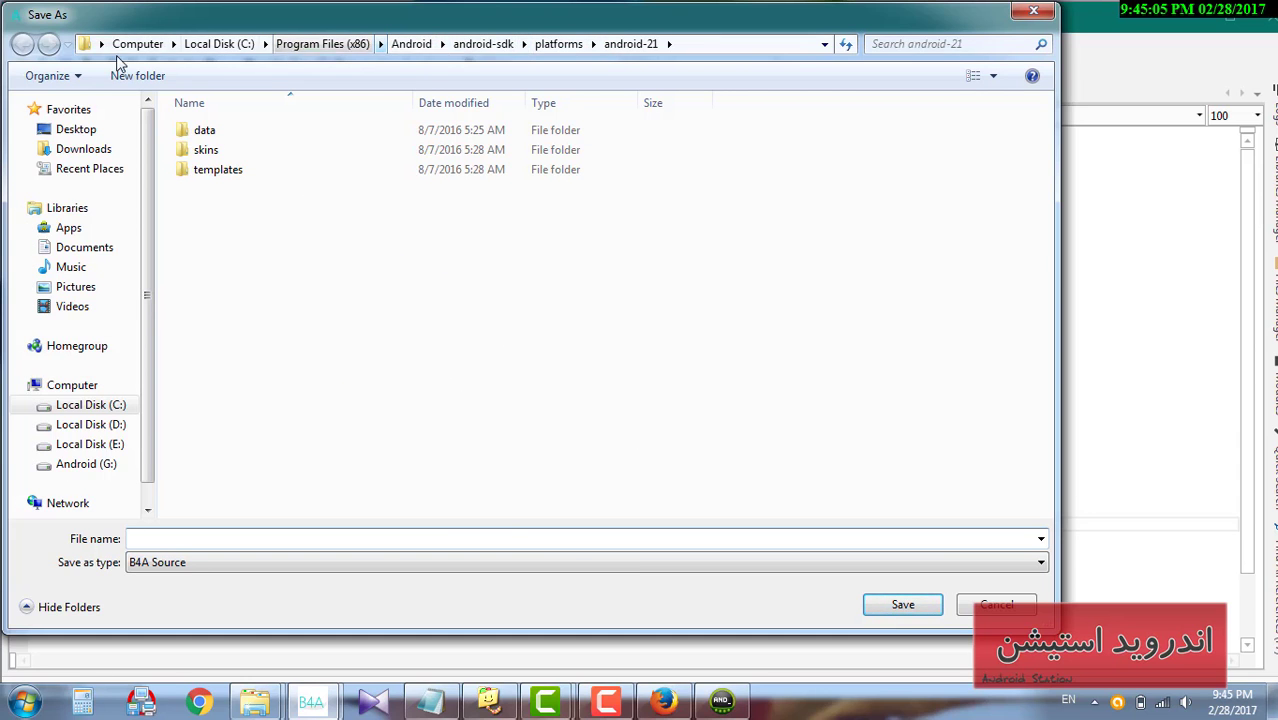
- Create a folder named test on the Desktop and open it as the project's save location
{"action": "left_click", "coordinate": [107, 137]}
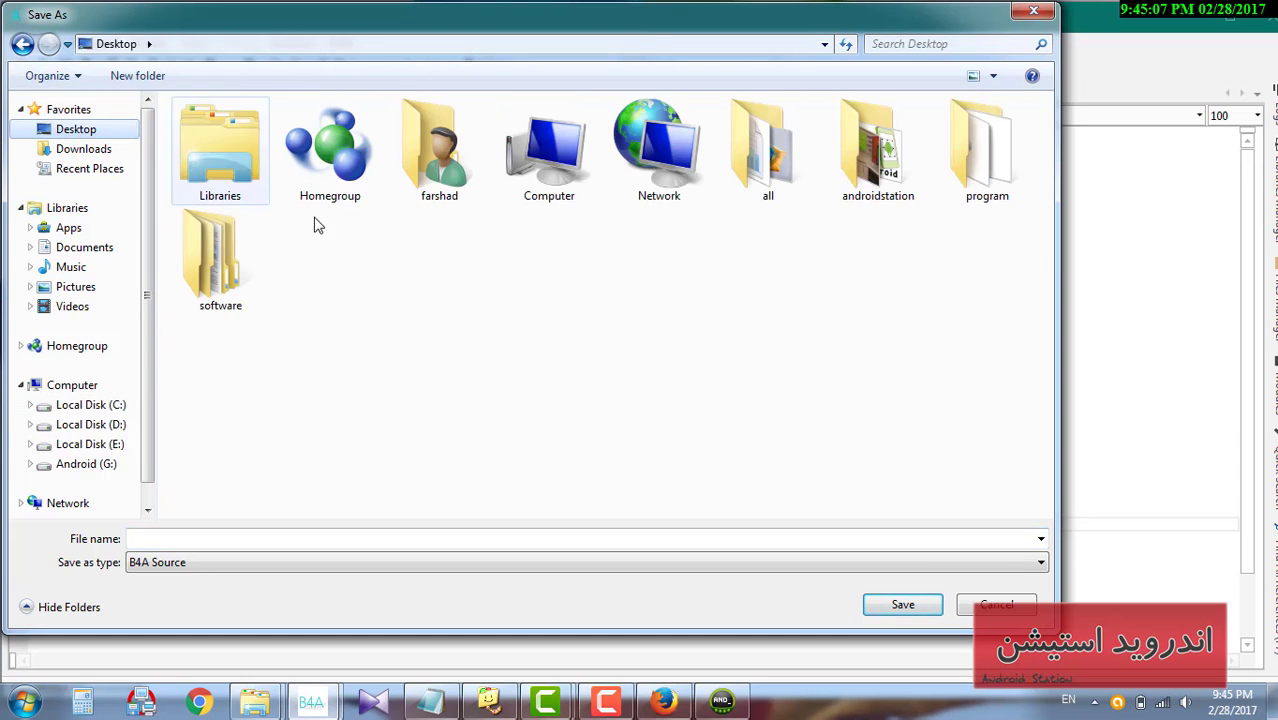
{"action": "right_click", "coordinate": [576, 563]}
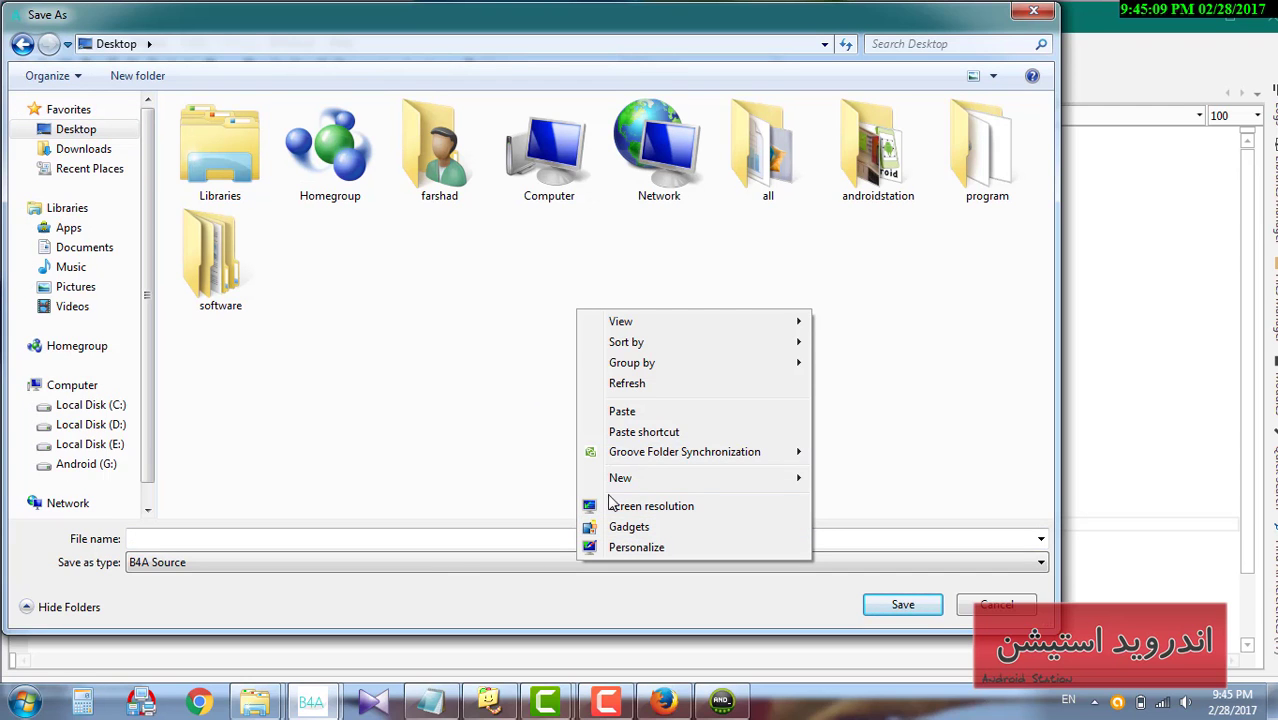
{"action": "mouse_move", "coordinate": [697, 490]}
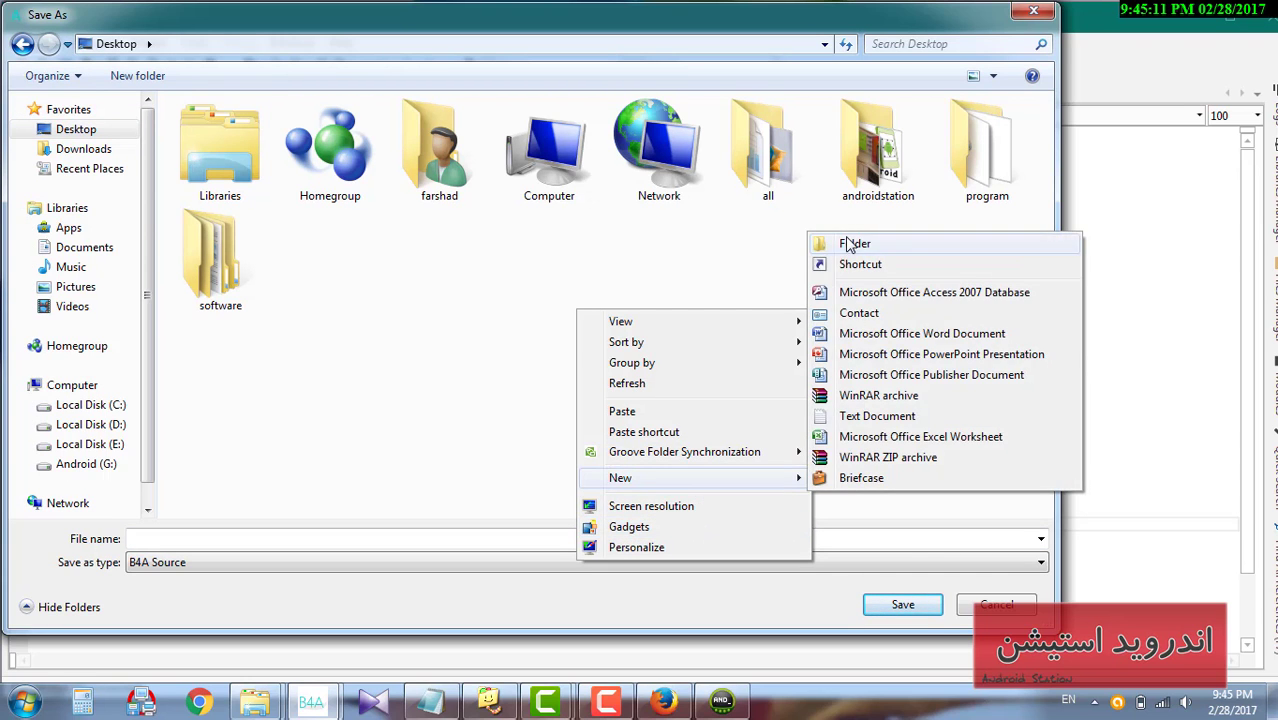
{"action": "left_click", "coordinate": [848, 245]}
{"action": "type", "text": "test"}
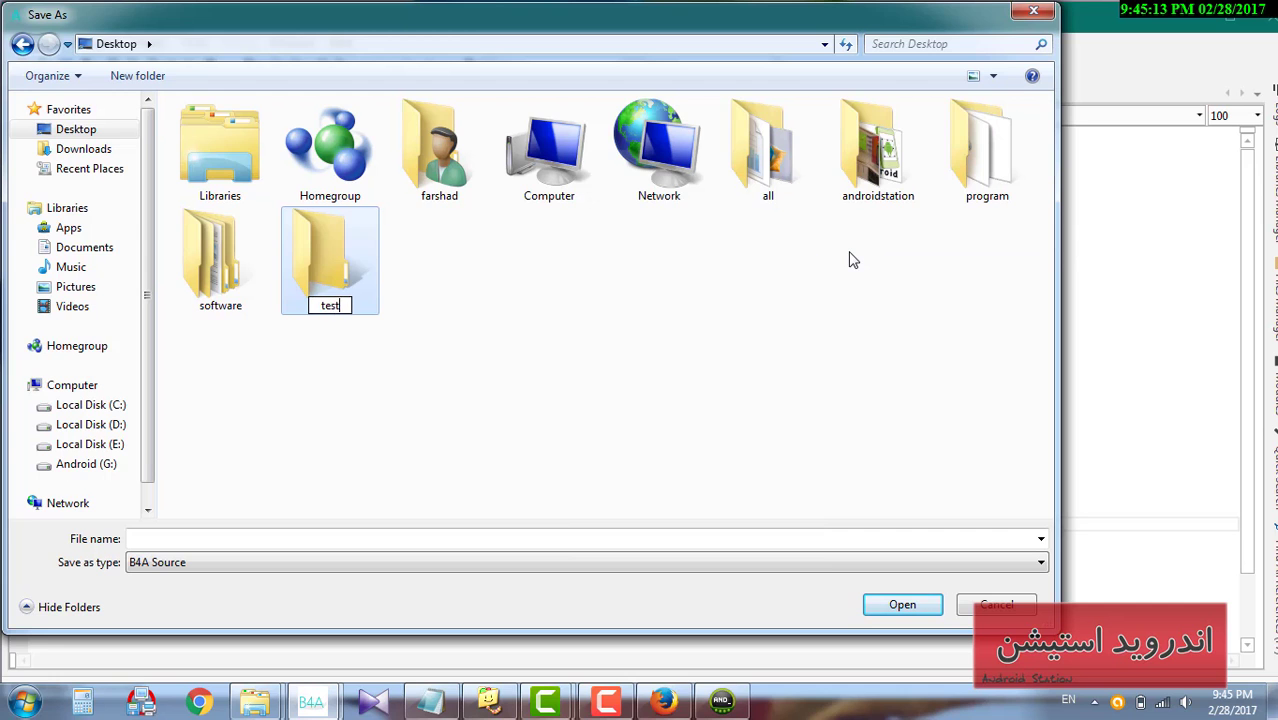
{"action": "key", "text": "Return"}
{"action": "key", "text": "Return"}
- Save the B4A project as test inside the new folder so compilation can start
{"action": "left_click", "coordinate": [652, 540]}
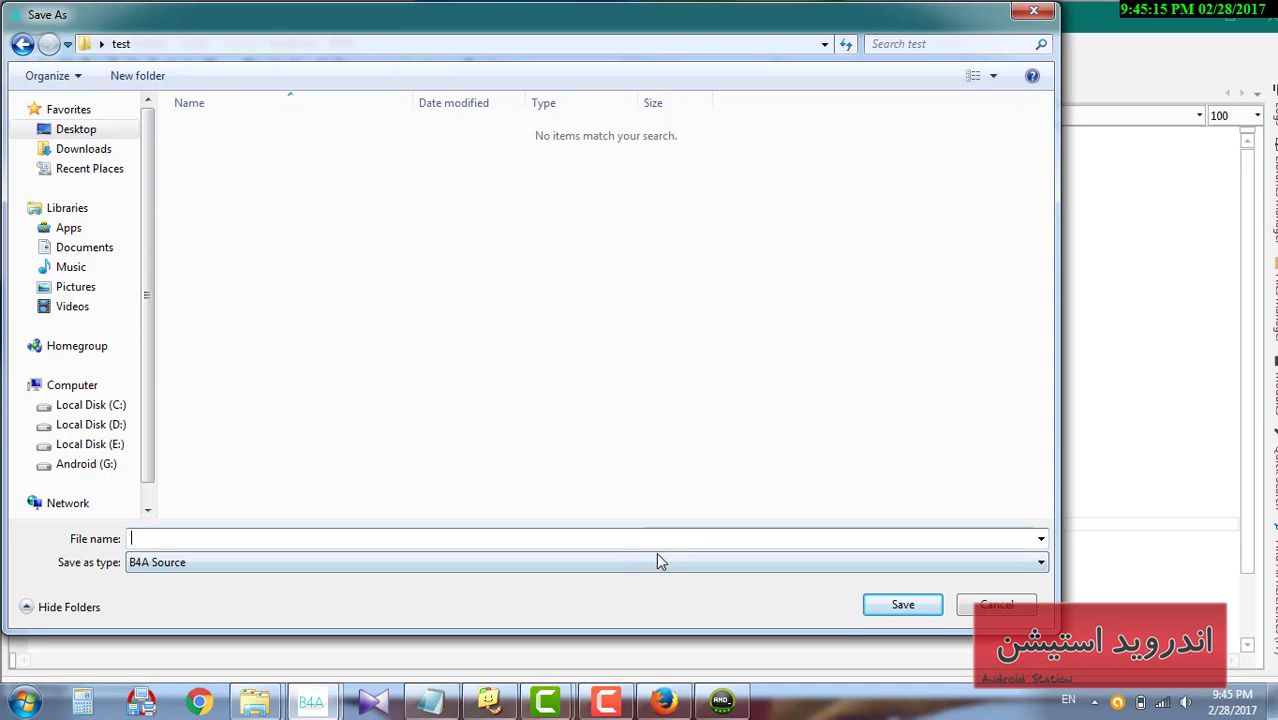
{"action": "type", "text": "test"}
{"action": "key", "text": "Return"}
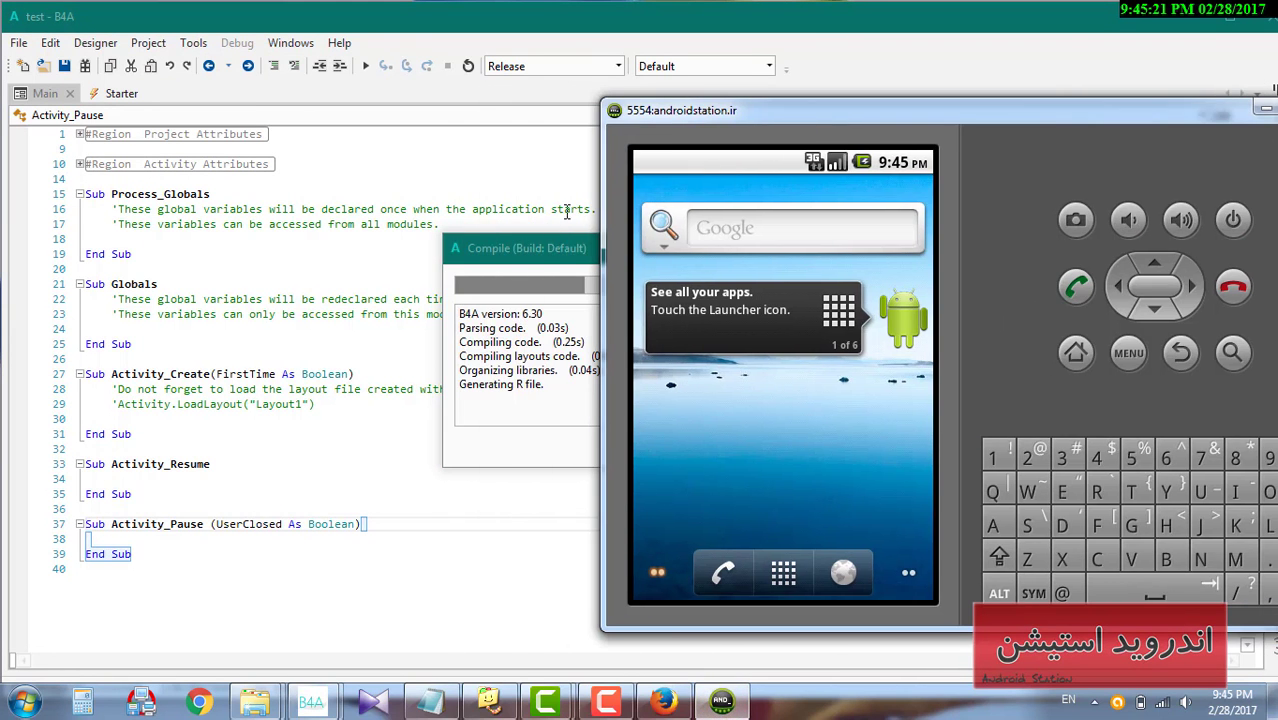
- Move the compile progress window clear of the emulator and bring the emulator fully into view
{"action": "left_click_drag", "start_coordinate": [550, 250], "coordinate": [221, 243]}
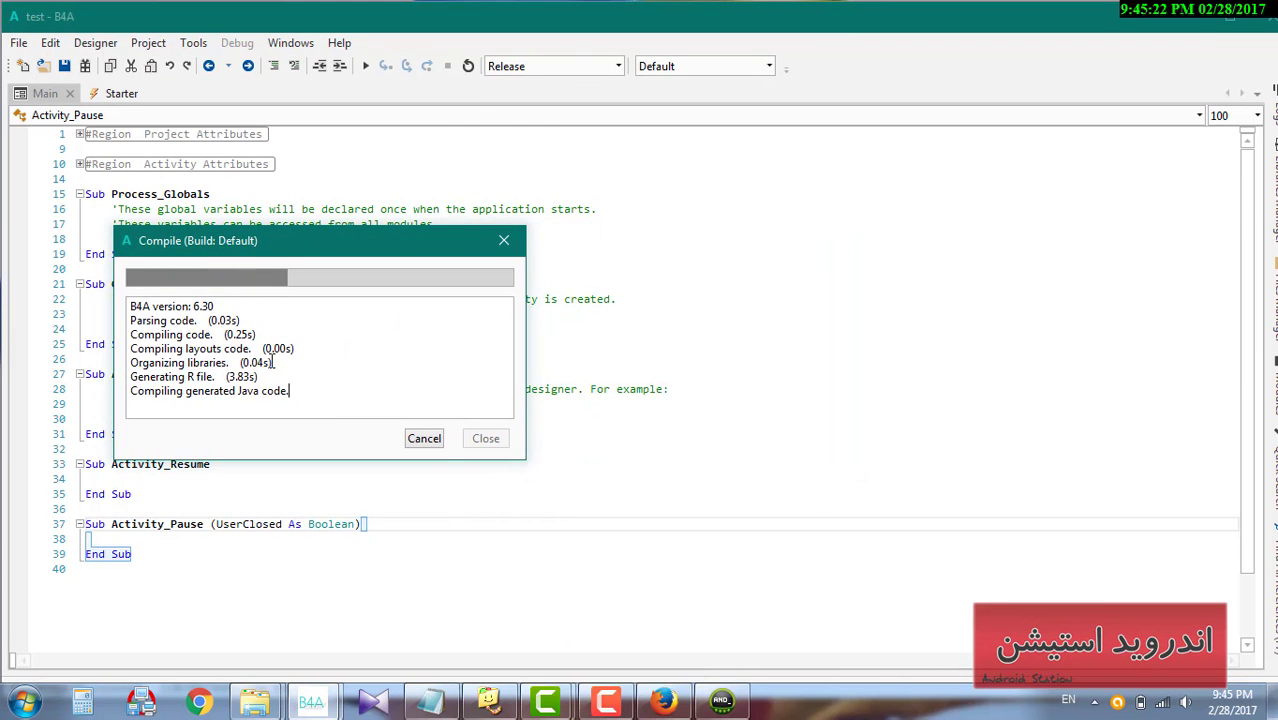
{"action": "left_click", "coordinate": [733, 712]}
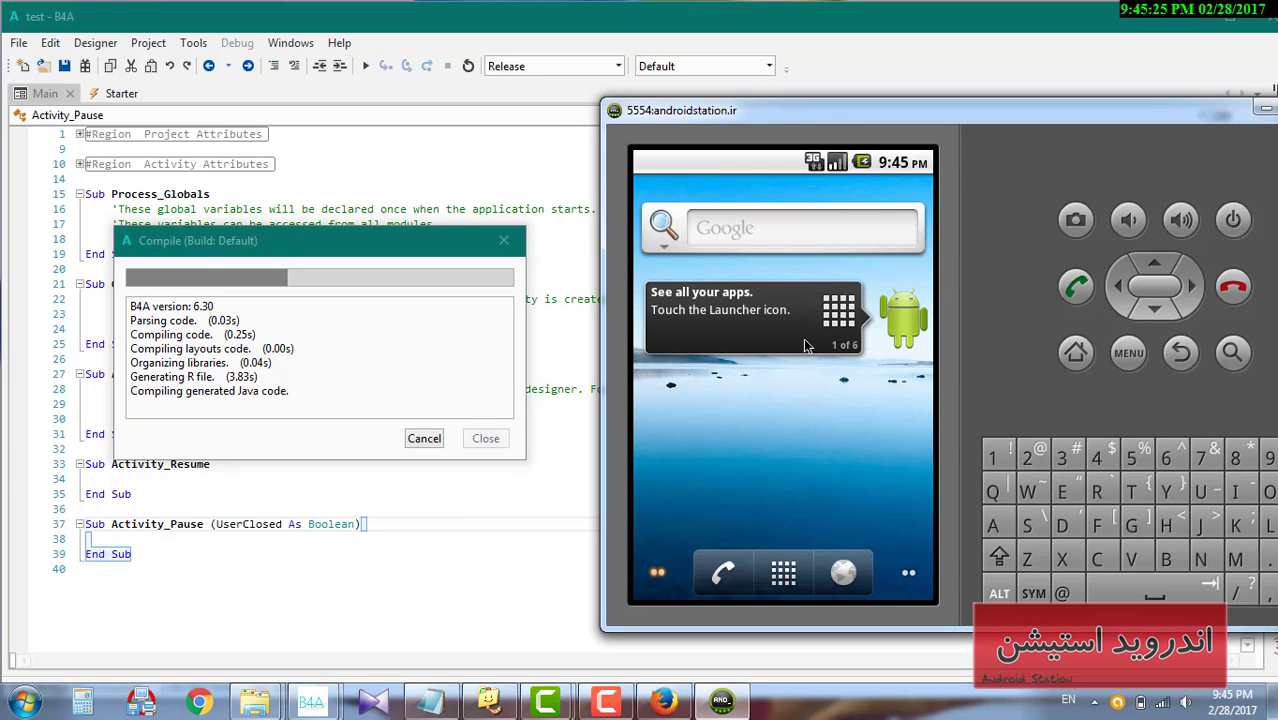
{"action": "left_click_drag", "start_coordinate": [901, 108], "coordinate": [858, 120]}
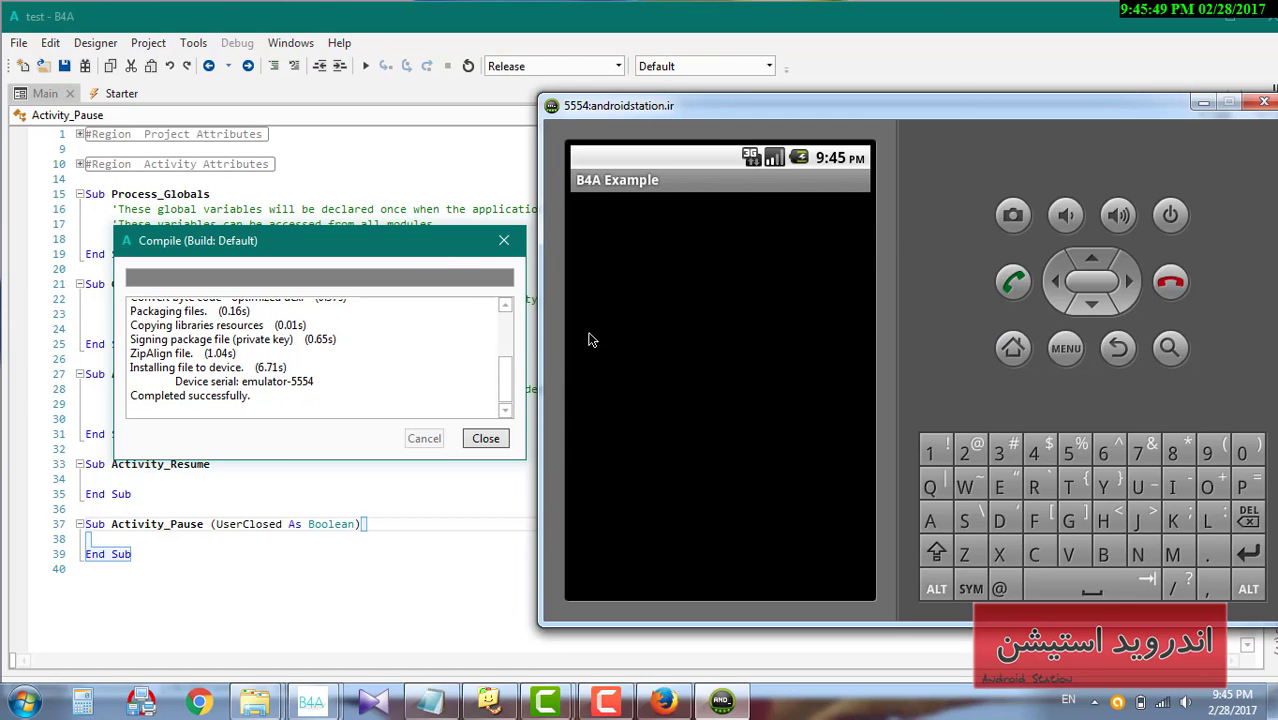
- Close the finished compile window and minimize the emulator after viewing the B4A Example app
{"action": "left_click", "coordinate": [486, 438]}
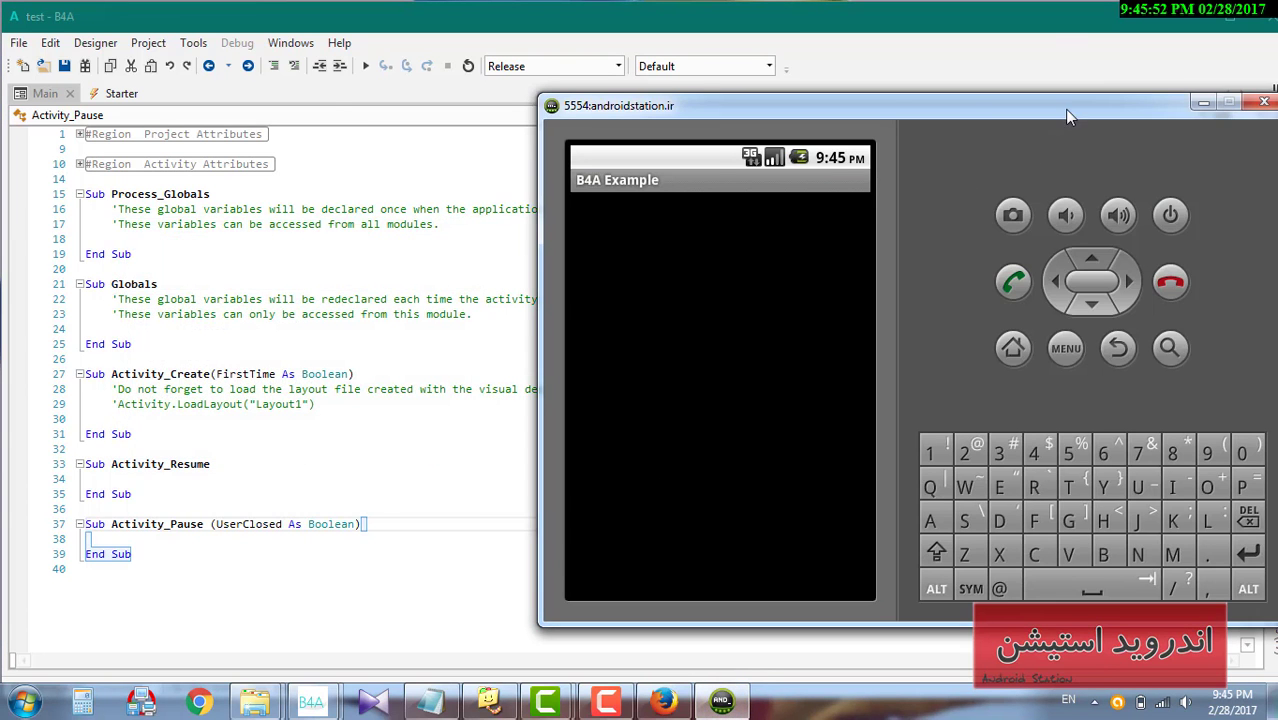
{"action": "left_click_drag", "start_coordinate": [1066, 110], "coordinate": [704, 110]}
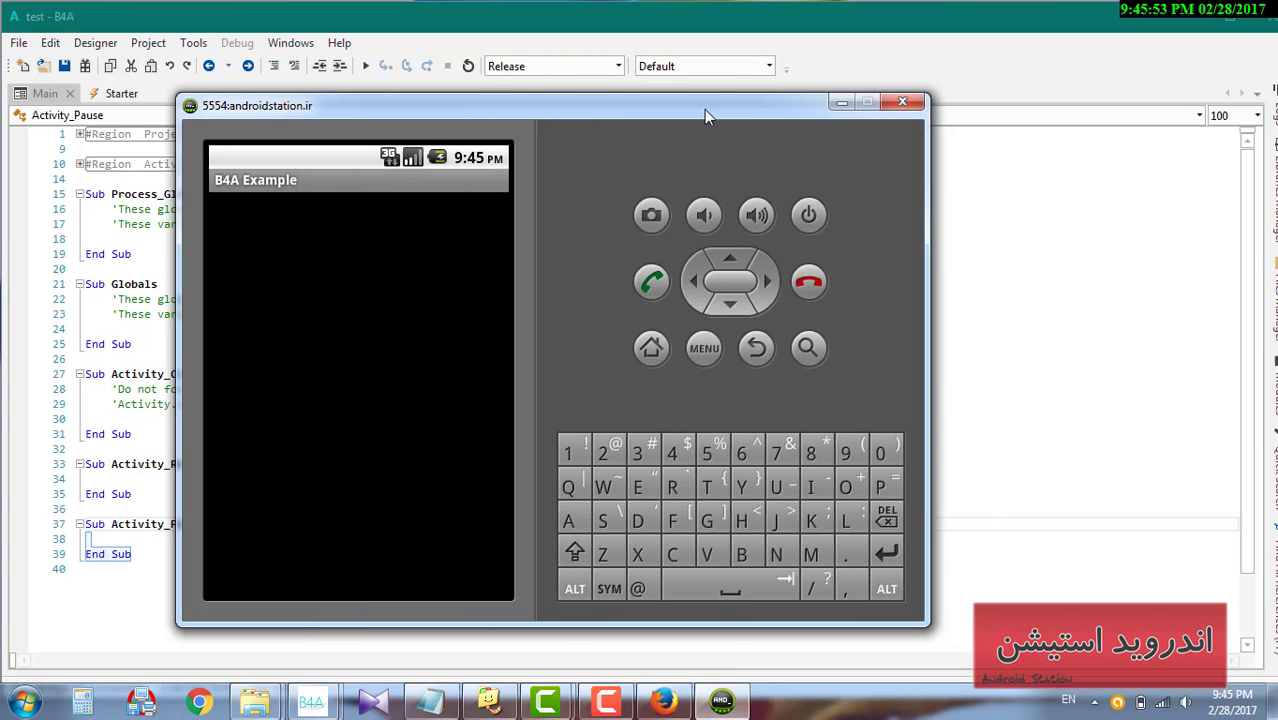
{"action": "left_click", "coordinate": [841, 103]}
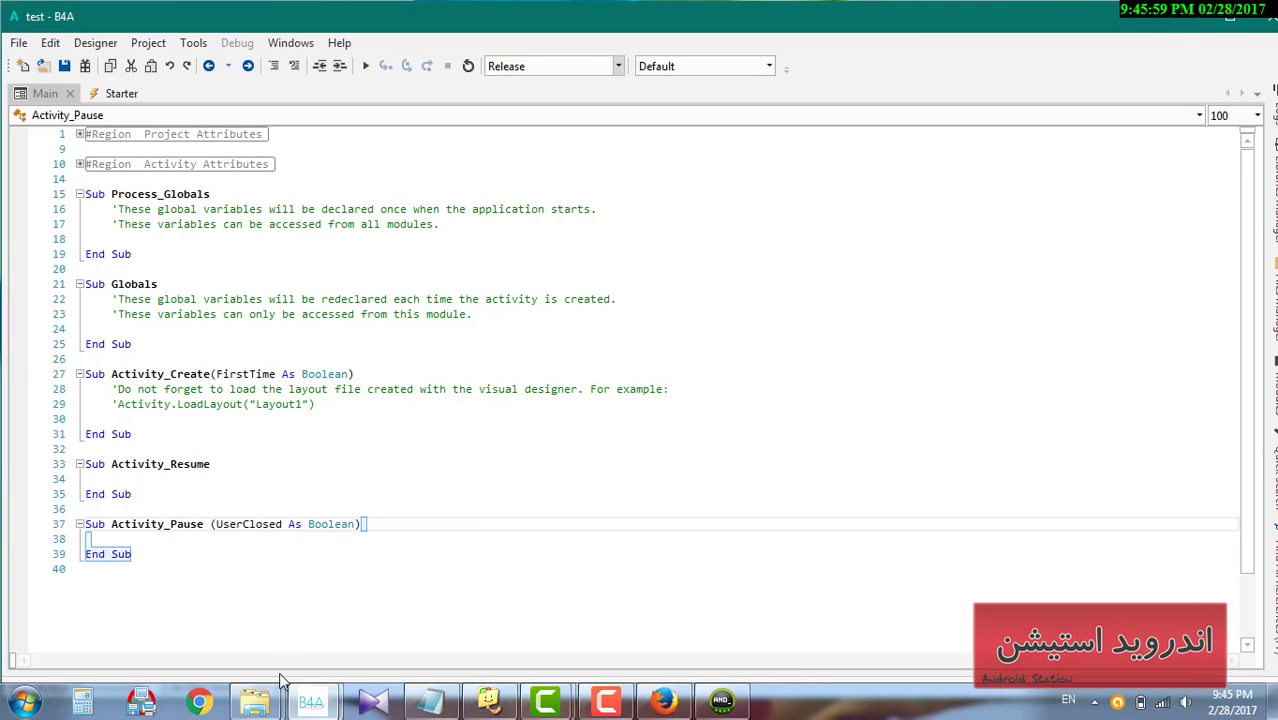
- Open the YouWave.for.Android.v4.1.2_Androidstation.ir folder inside the software folder on the desktop
{"action": "mouse_move", "coordinate": [256, 700]}
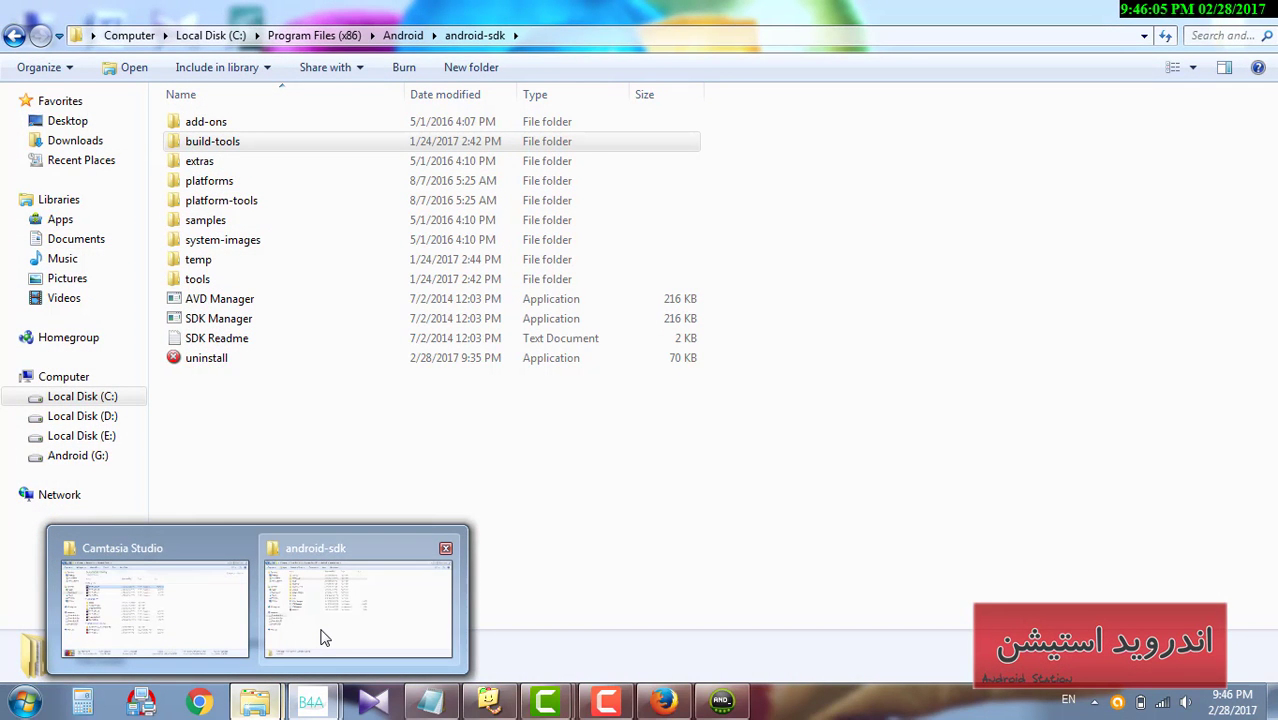
{"action": "left_click", "coordinate": [322, 635]}
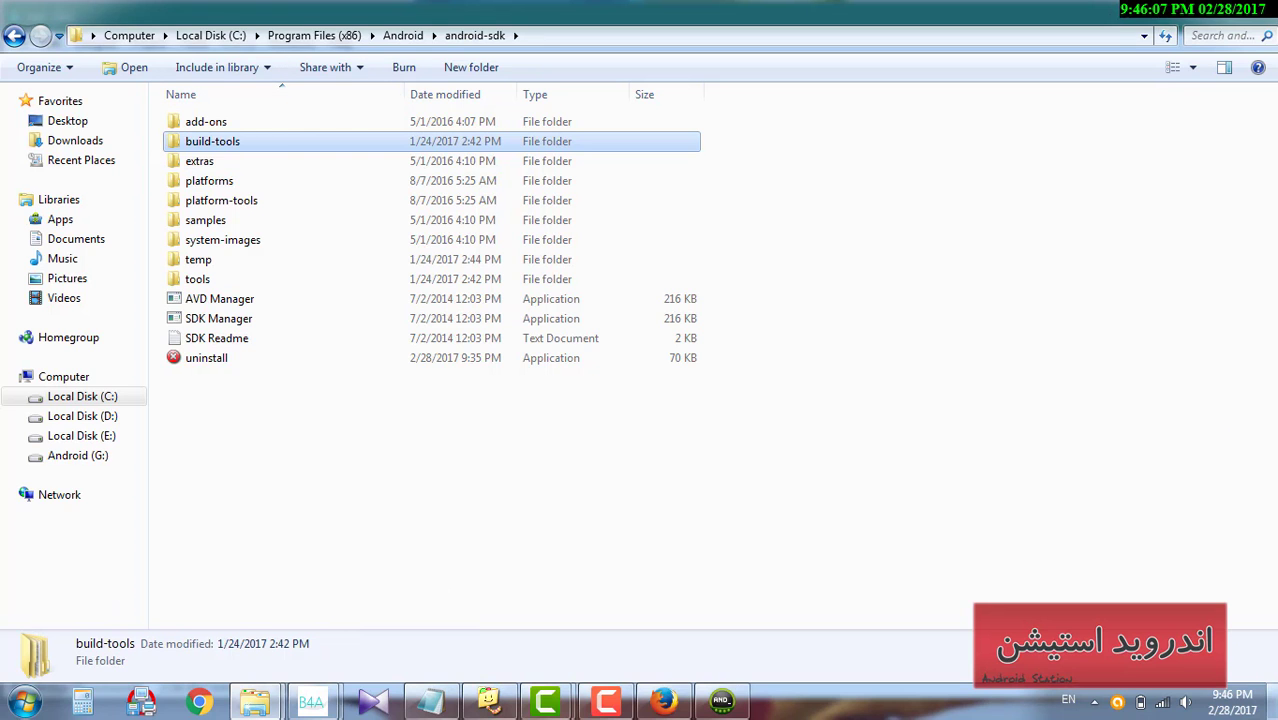
{"action": "left_click", "coordinate": [1271, 702]}
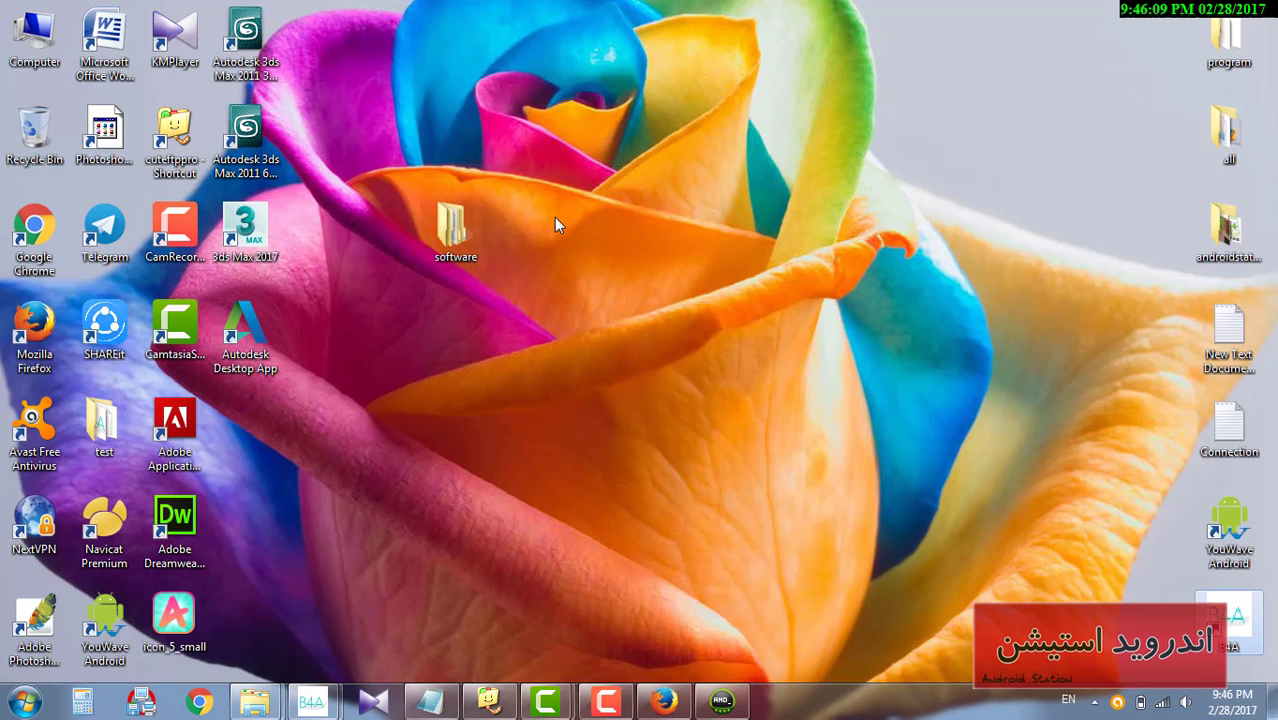
{"action": "double_click", "coordinate": [453, 228]}
{"action": "double_click", "coordinate": [769, 86]}
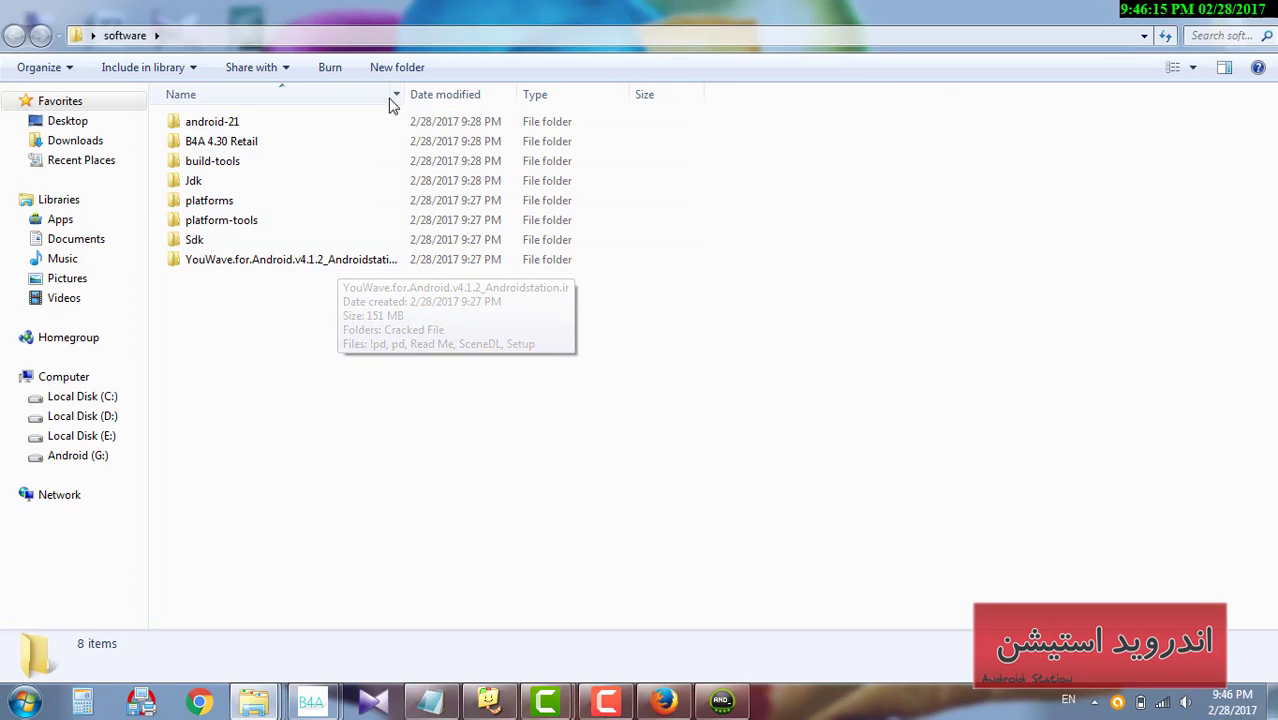
{"action": "left_click_drag", "start_coordinate": [405, 94], "coordinate": [508, 100]}
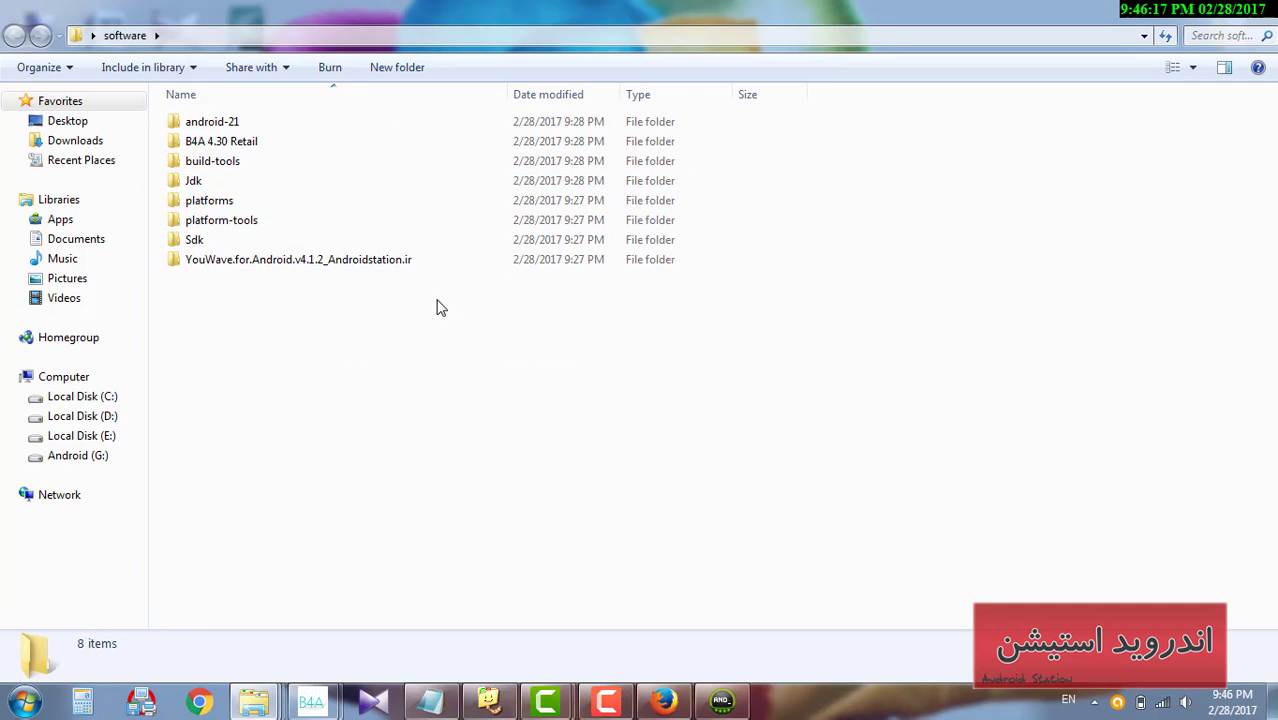
{"action": "left_click_drag", "start_coordinate": [428, 298], "coordinate": [350, 304]}
{"action": "double_click", "coordinate": [260, 259]}
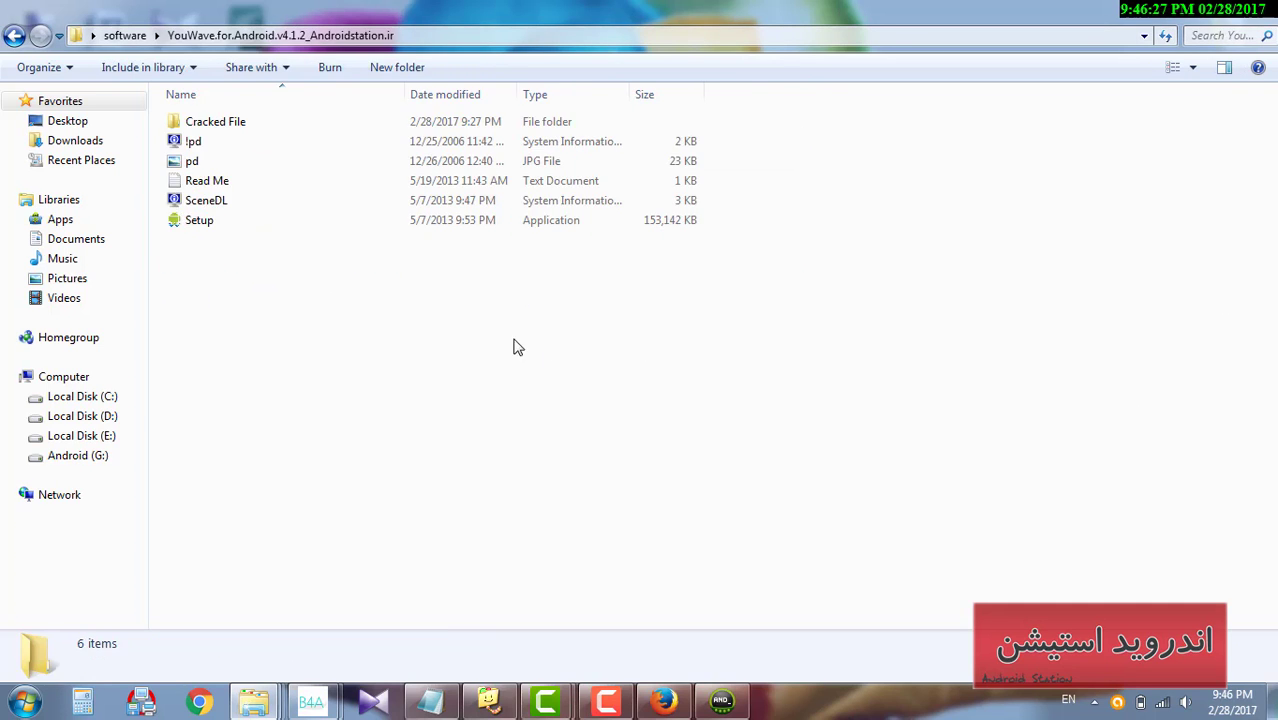
- Launch the YouWave Android setup and start installing with the default destination and Start Menu folder
{"action": "double_click", "coordinate": [235, 223]}
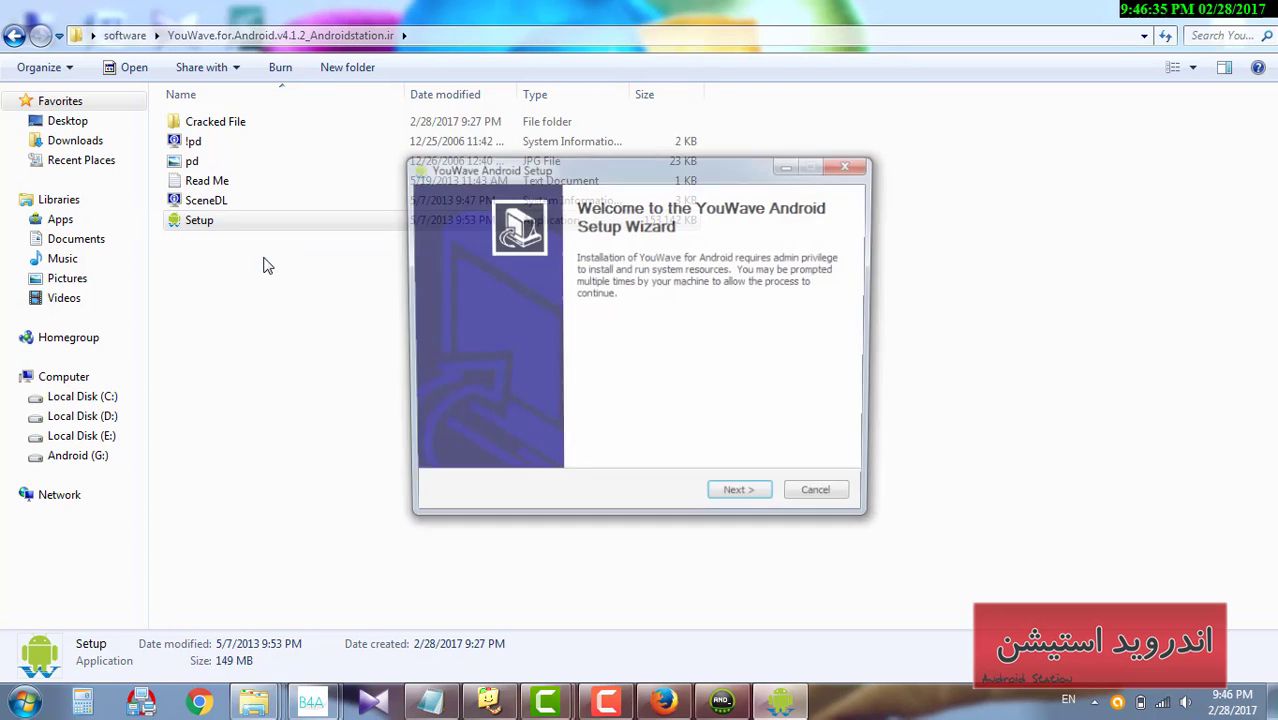
{"action": "left_click", "coordinate": [740, 500]}
{"action": "left_click", "coordinate": [740, 500]}
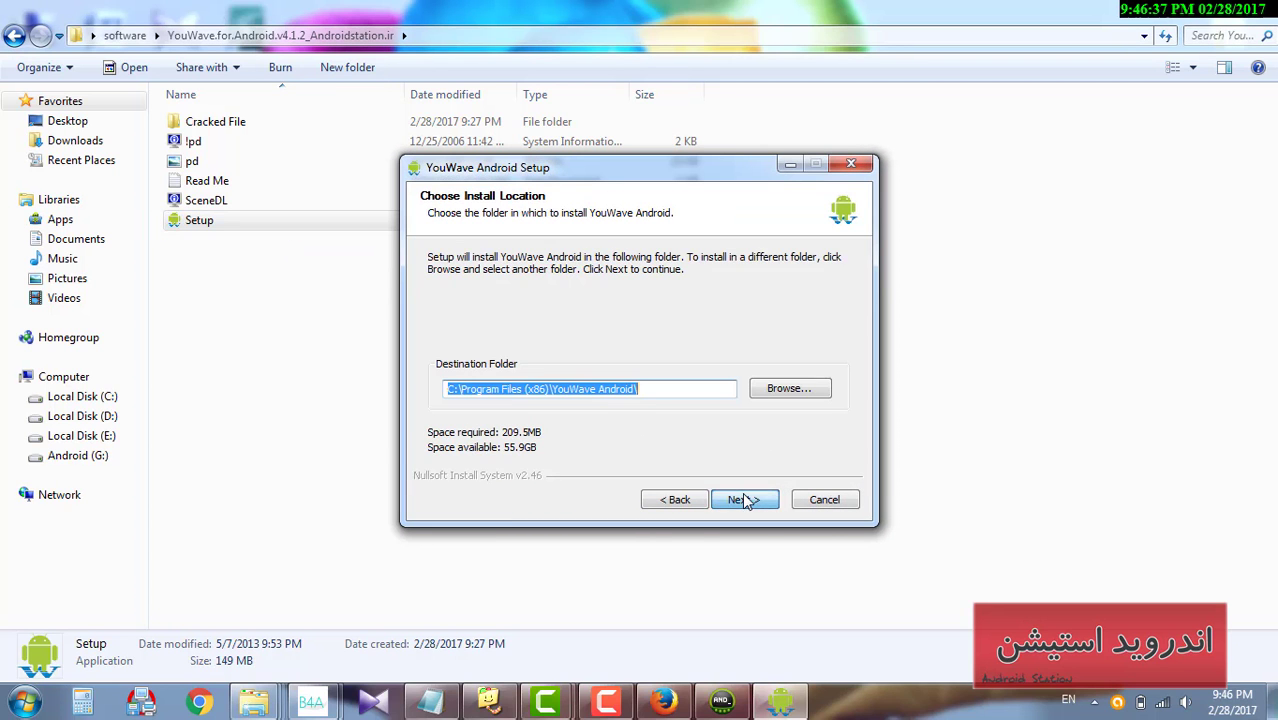
{"action": "left_click", "coordinate": [760, 500]}
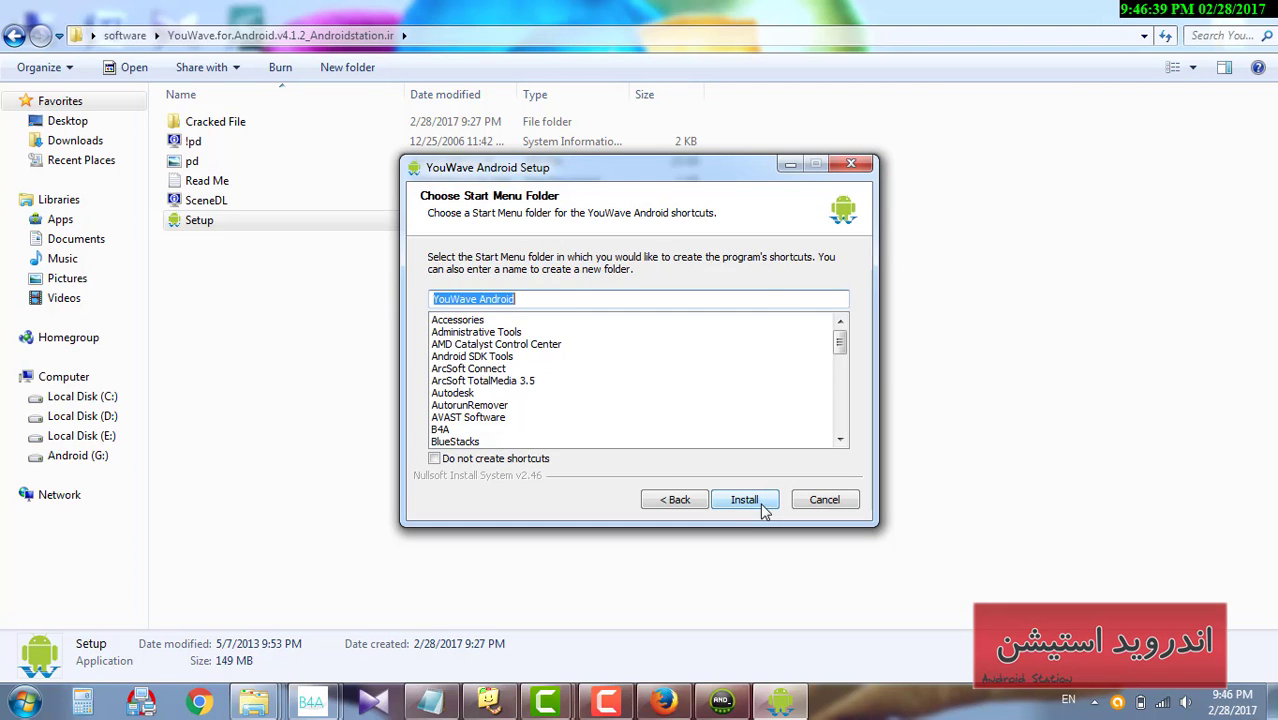
{"action": "left_click", "coordinate": [760, 500]}
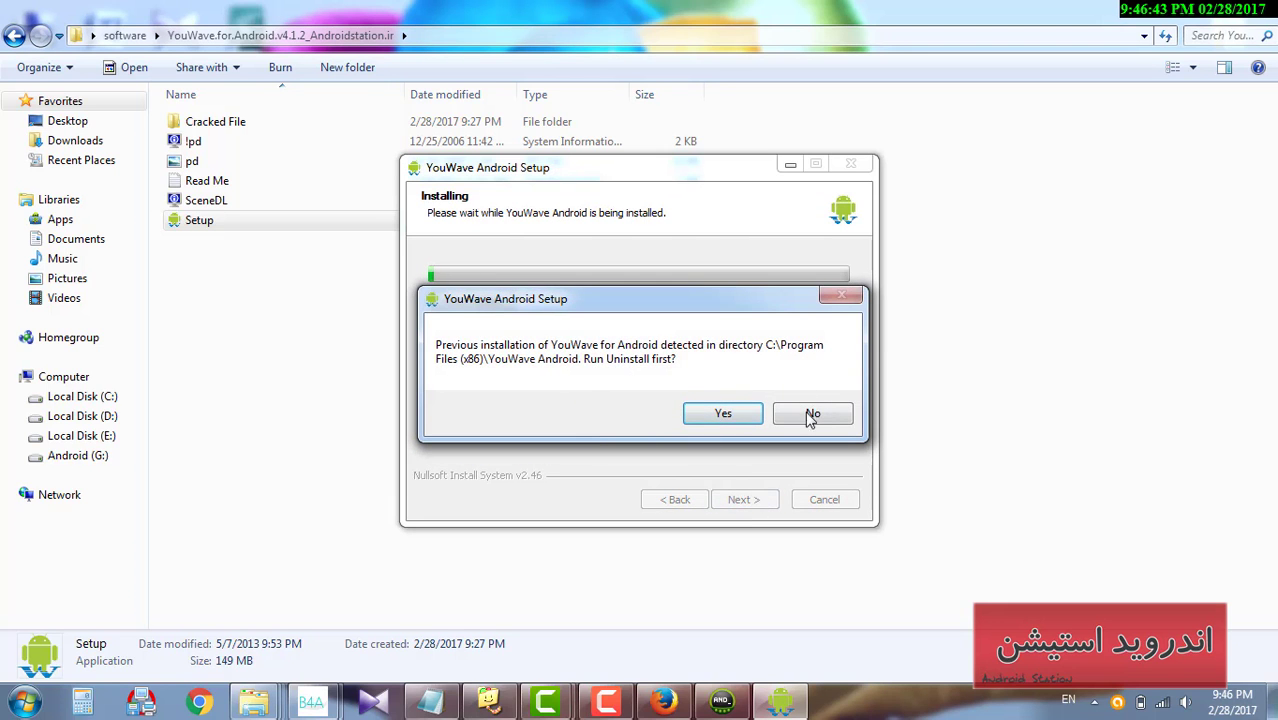
- Uninstall the previous YouWave version along with its user data, and continue with the new installation
{"action": "left_click", "coordinate": [733, 417]}
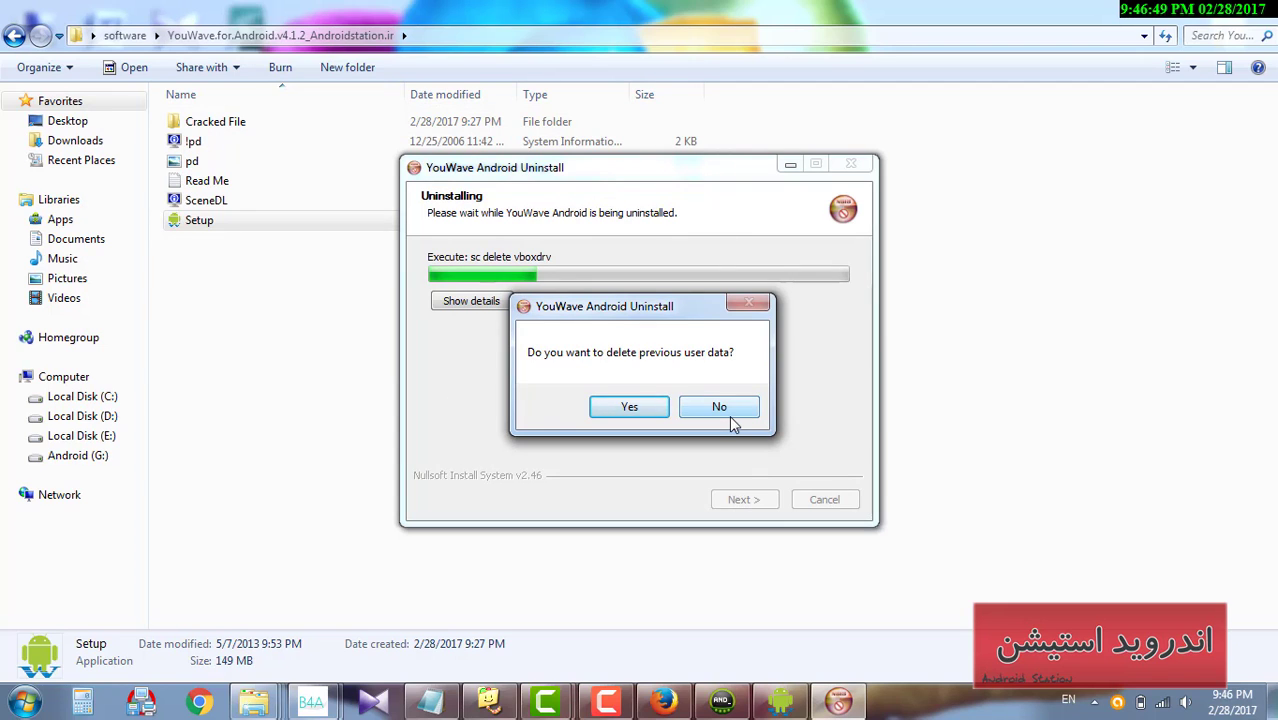
{"action": "left_click", "coordinate": [638, 408]}
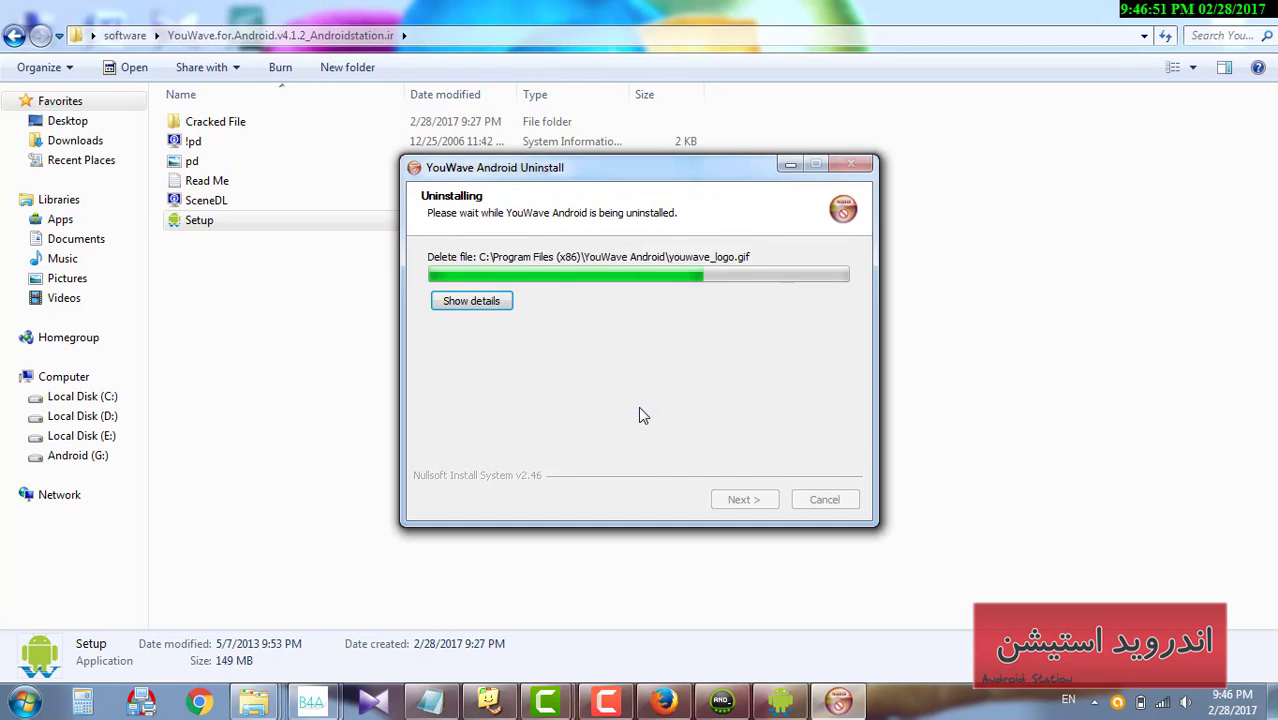
{"action": "left_click", "coordinate": [745, 499]}
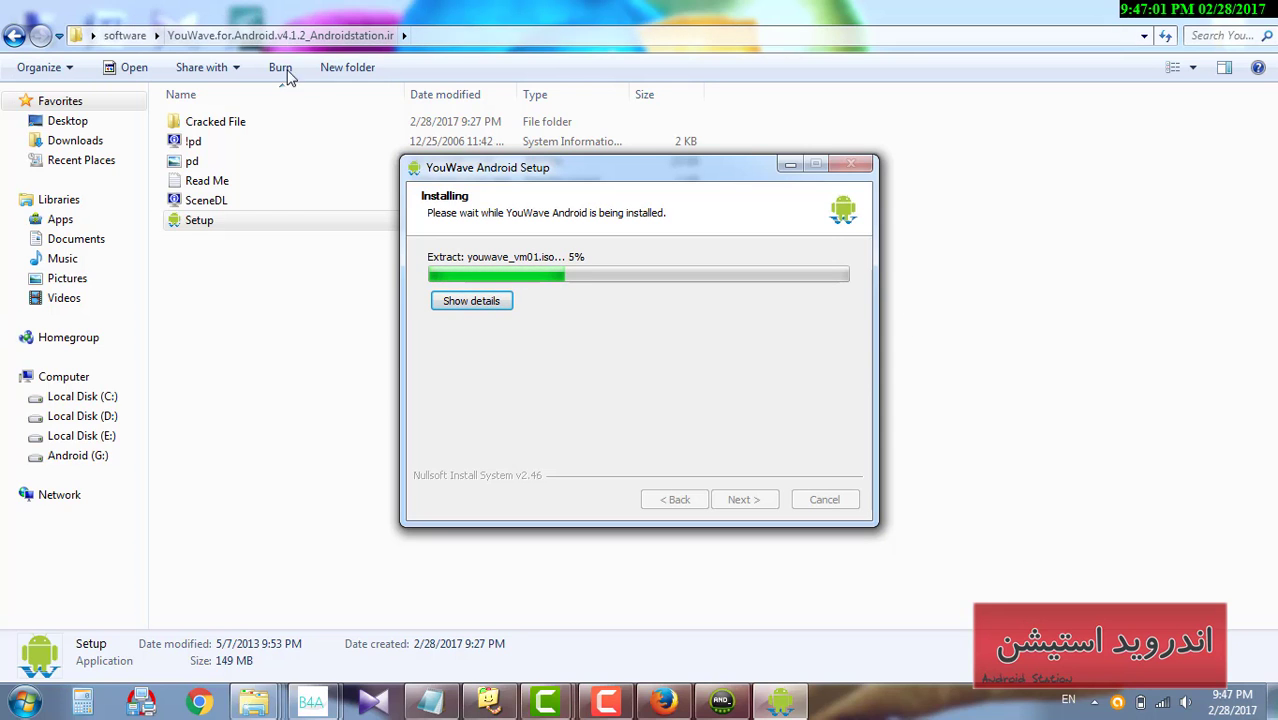
- Copy the YouWave Android application from the Cracked File folder and close the folder window
{"action": "double_click", "coordinate": [278, 124]}
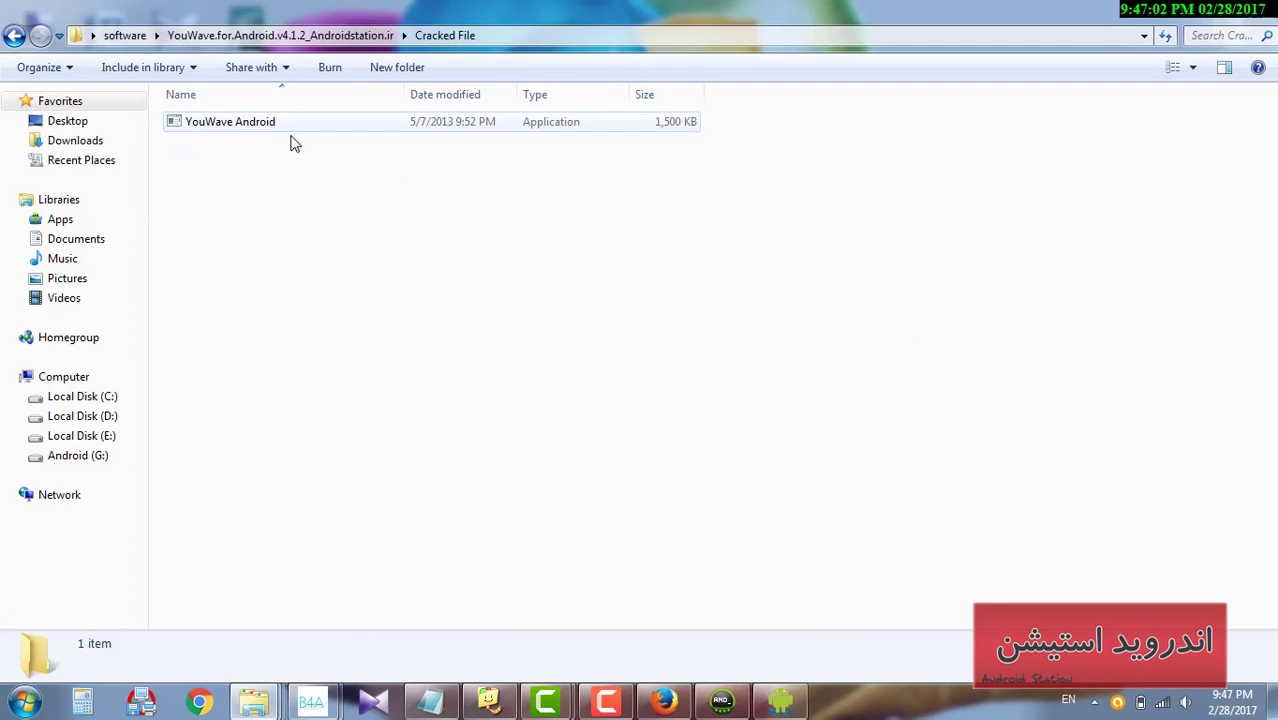
{"action": "left_click", "coordinate": [240, 134]}
{"action": "double_click", "coordinate": [237, 125]}
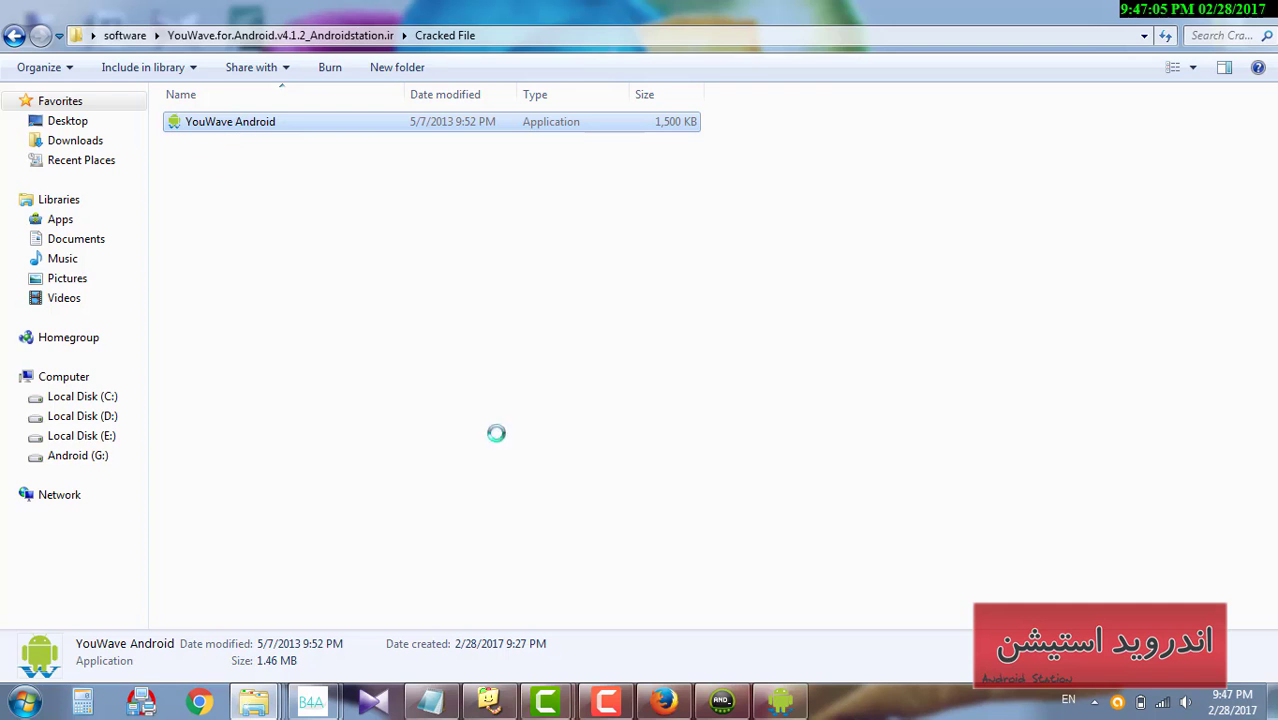
{"action": "right_click", "coordinate": [237, 127]}
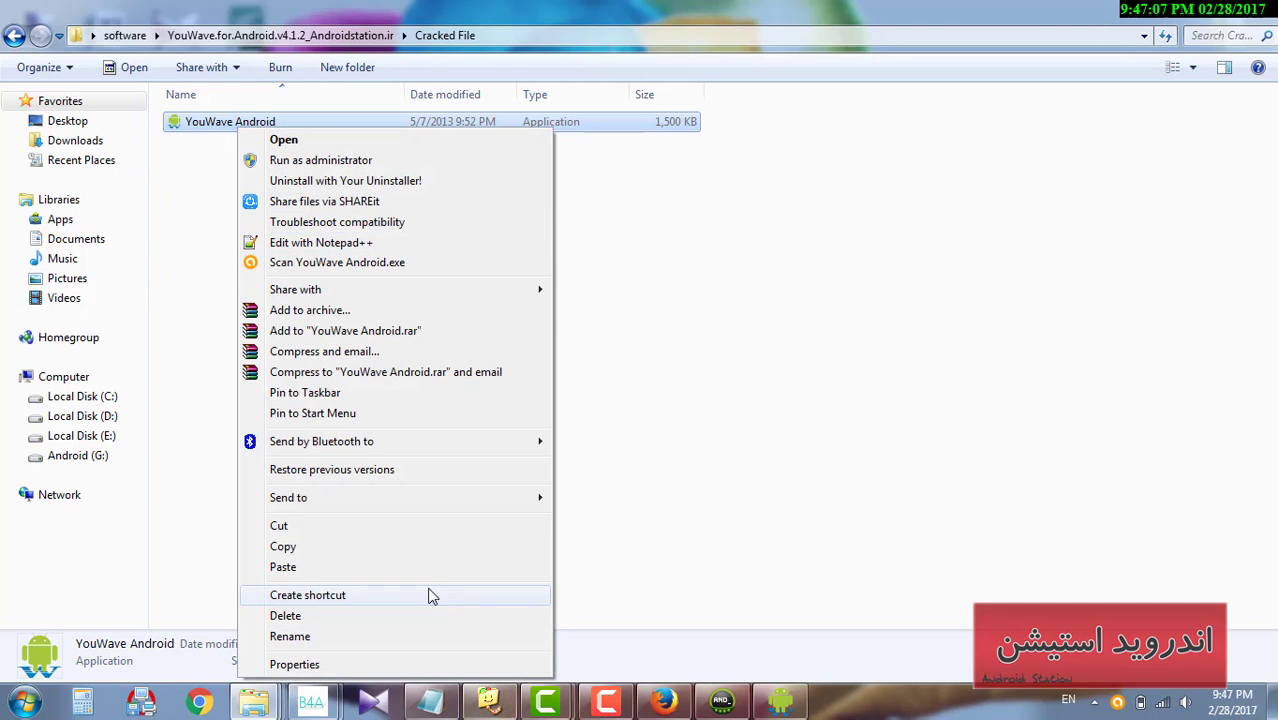
{"action": "left_click", "coordinate": [397, 550]}
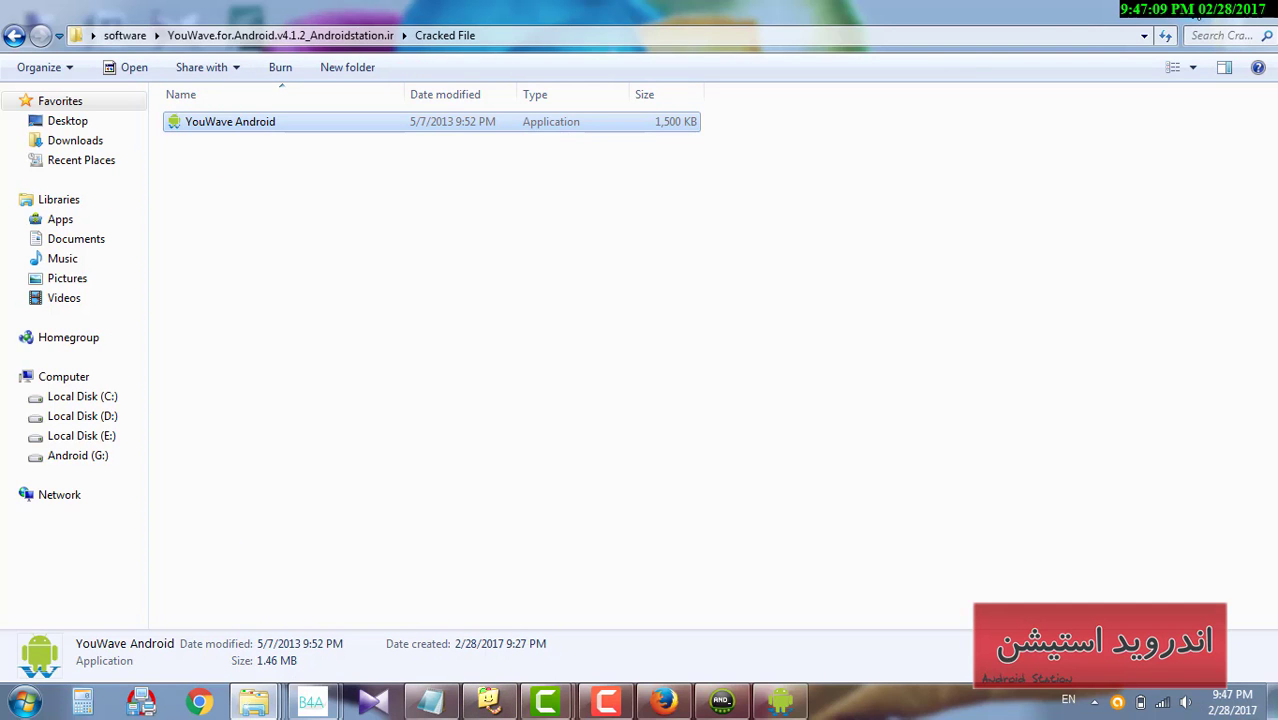
{"action": "key", "text": "alt+F4"}
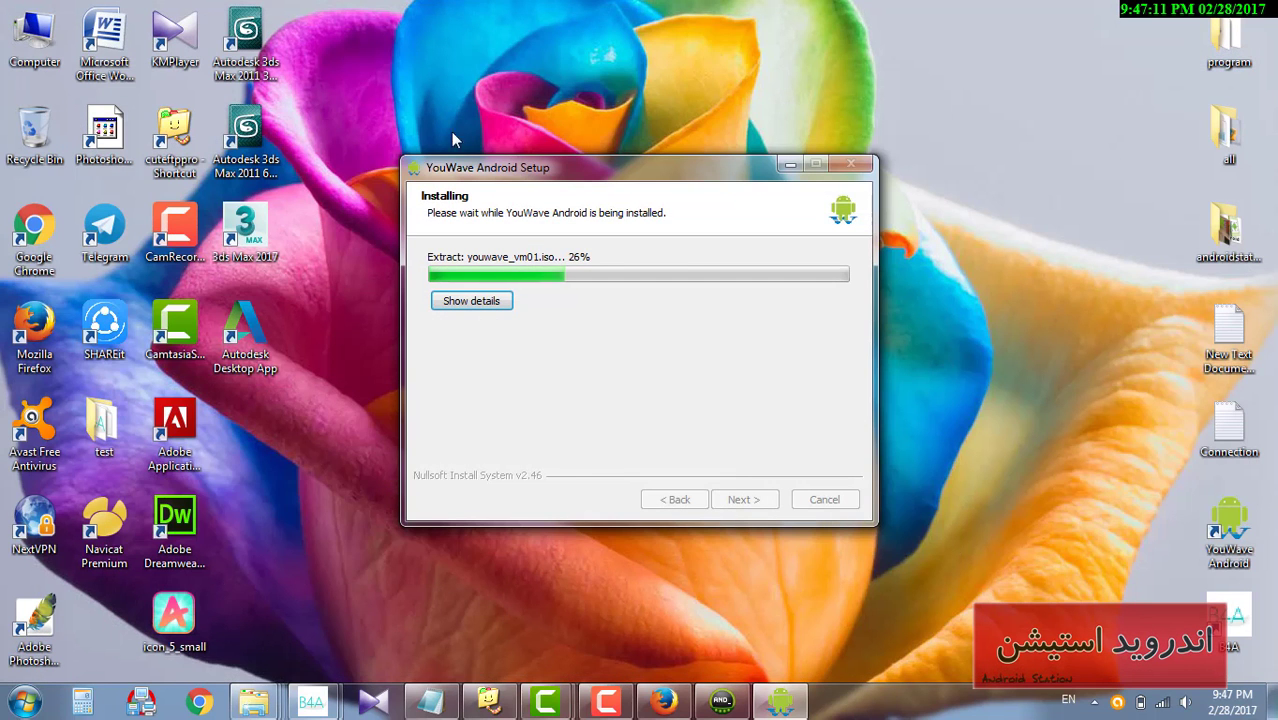
- Return to the test project in B4A while YouWave installs, and finish the setup wizard once it completes
{"action": "left_click_drag", "start_coordinate": [605, 176], "coordinate": [620, 172]}
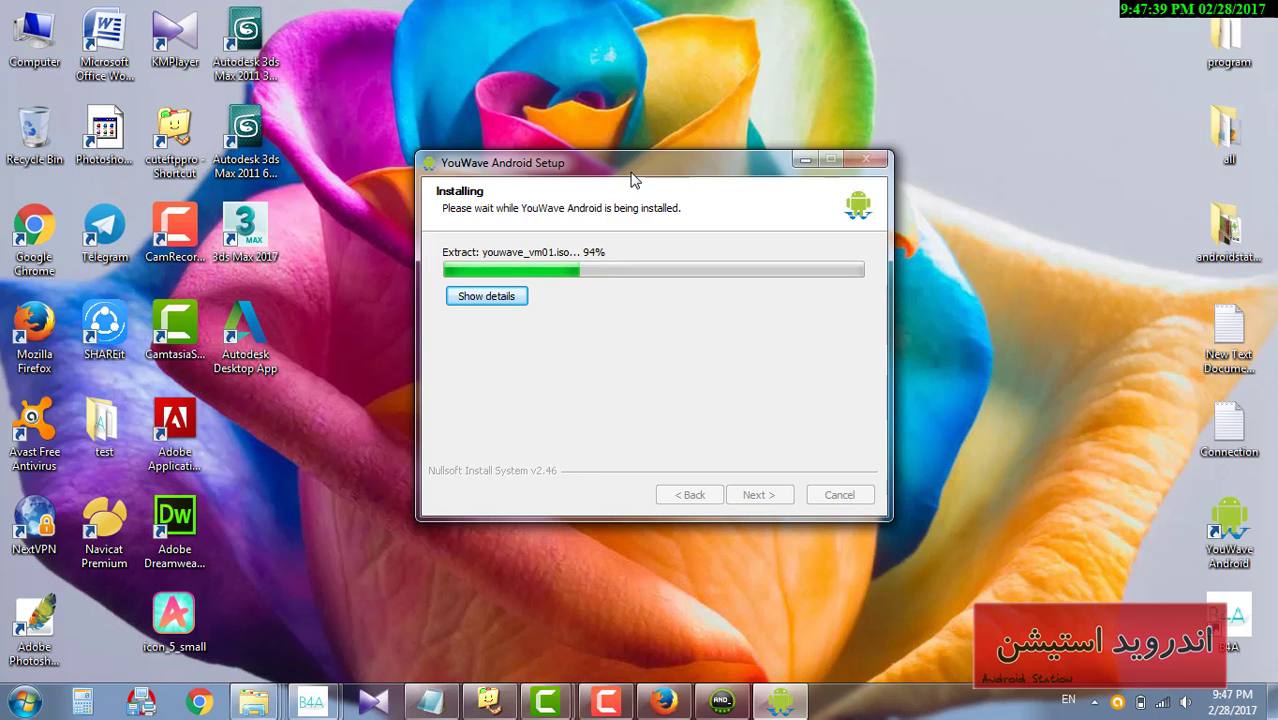
{"action": "left_click", "coordinate": [318, 704]}
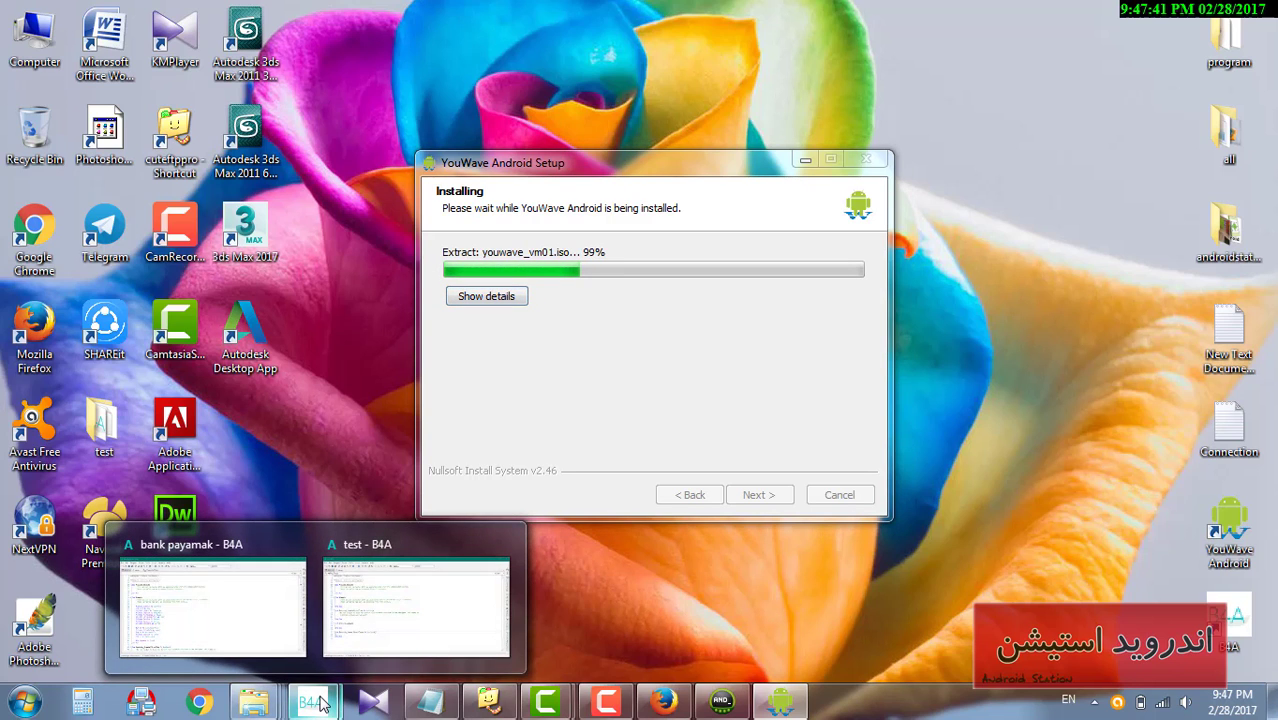
{"action": "left_click", "coordinate": [405, 620]}
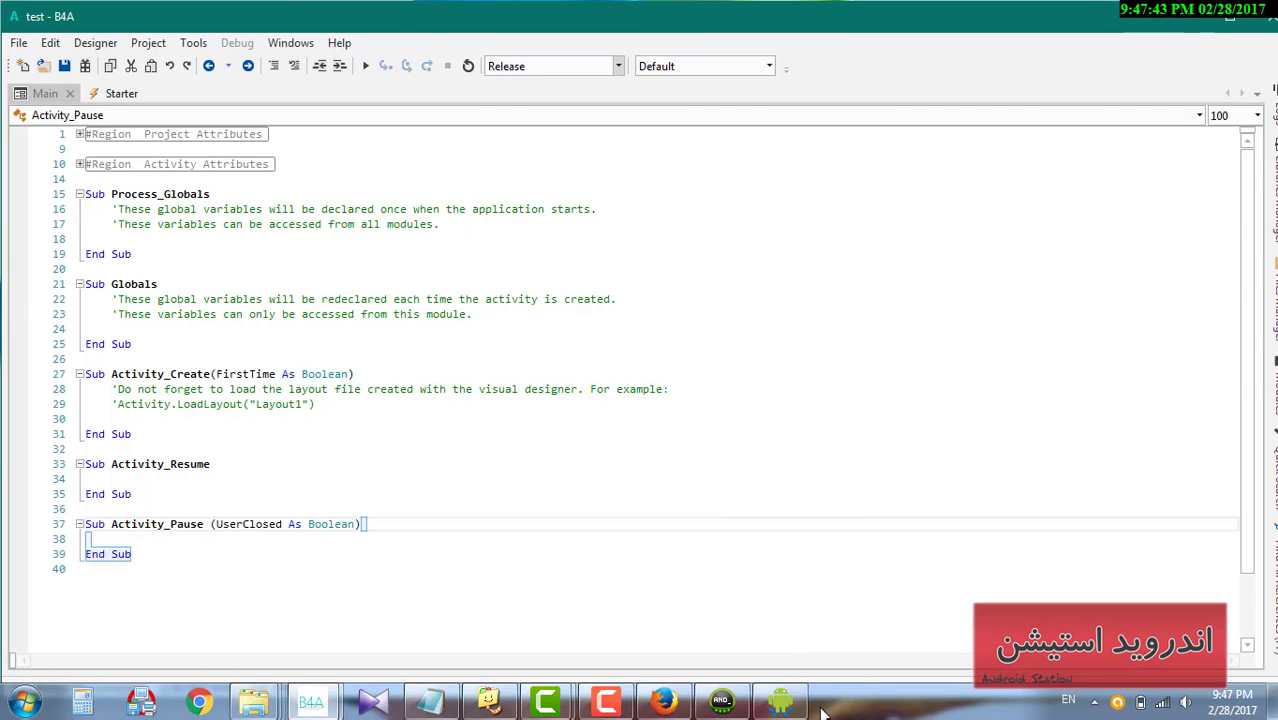
{"action": "left_click", "coordinate": [802, 708]}
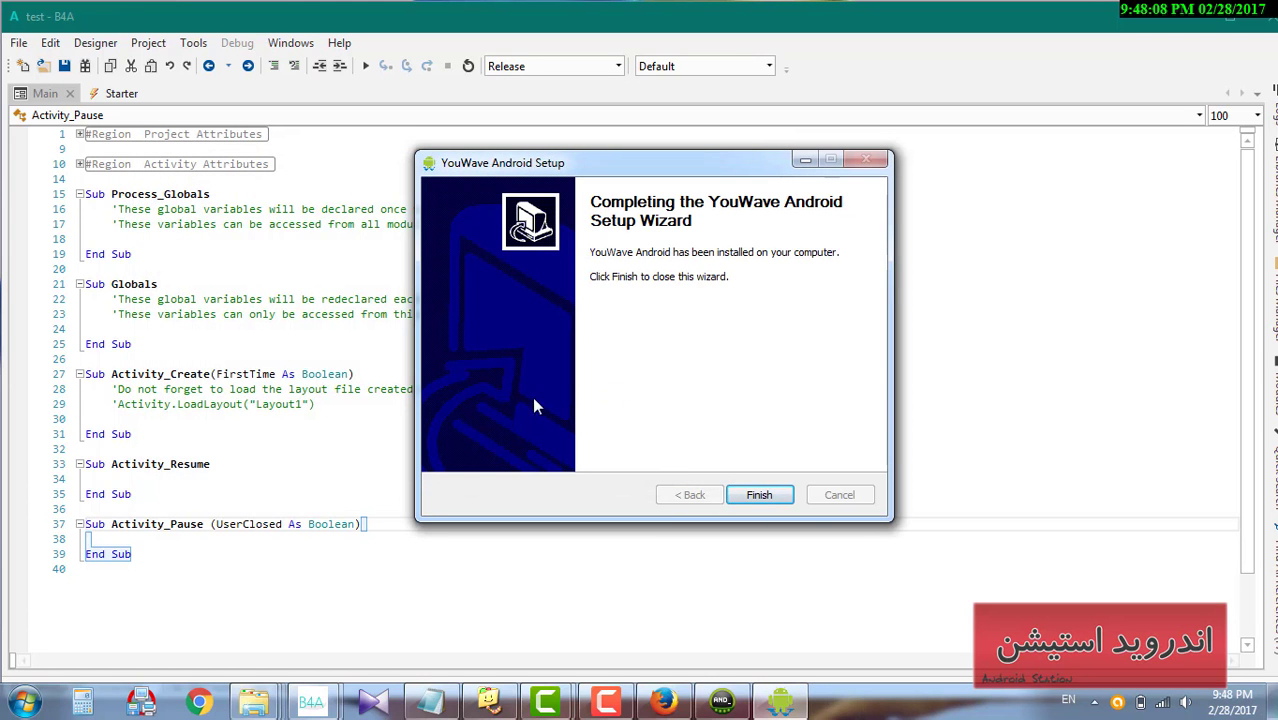
{"action": "left_click", "coordinate": [786, 496]}
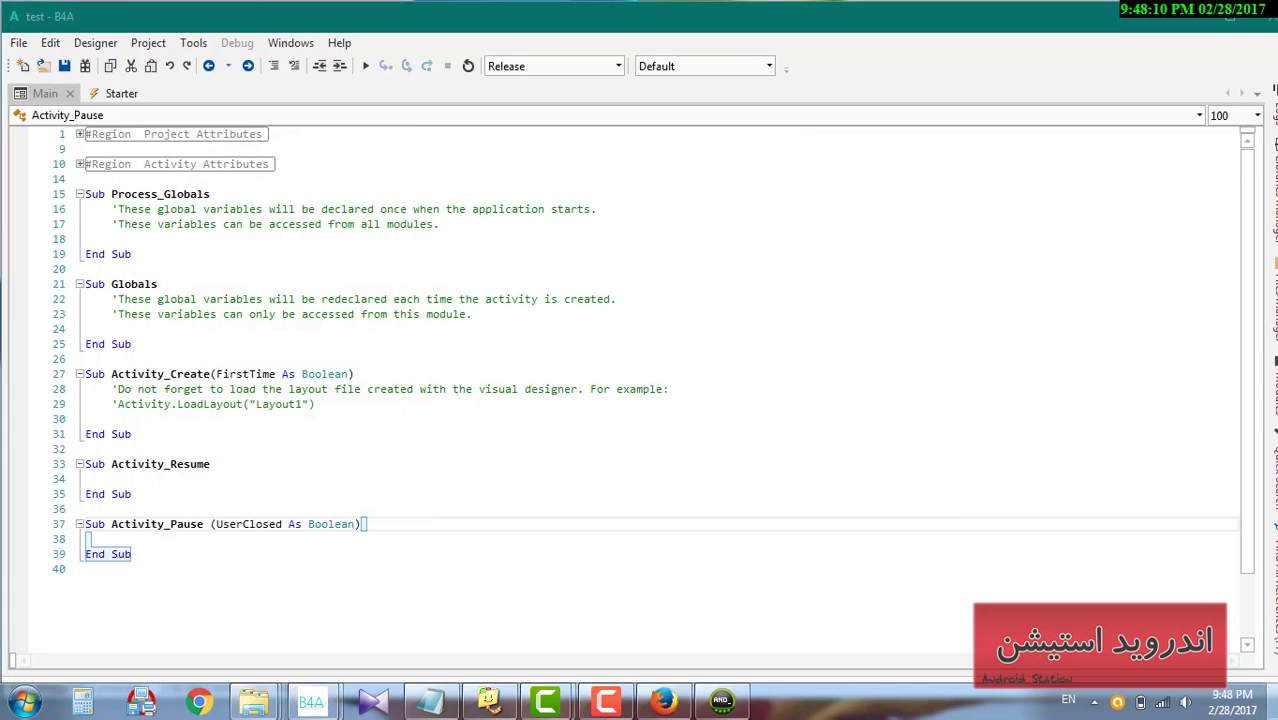
- Replace the YouWave Android application in its Program Files (x86) install folder with the copied version, reaching that folder from the desktop shortcut
{"action": "key", "text": "super+d"}
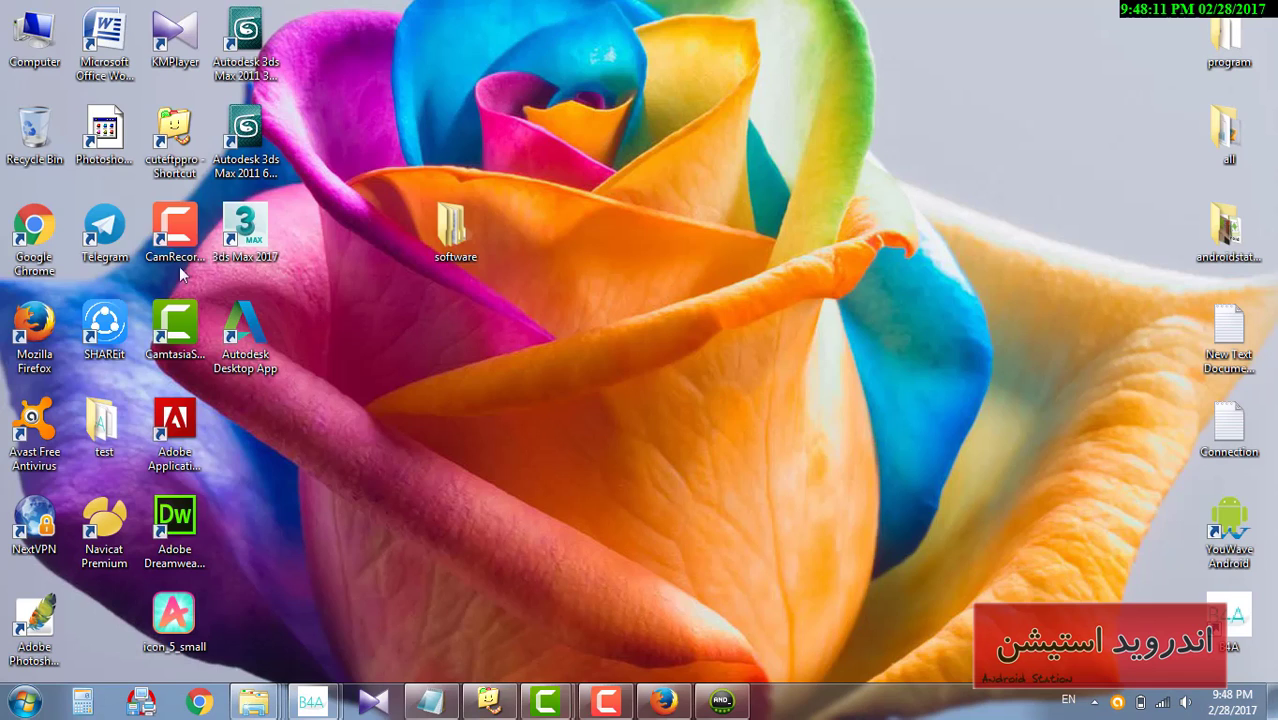
{"action": "right_click", "coordinate": [1214, 533]}
{"action": "left_click", "coordinate": [1065, 195]}
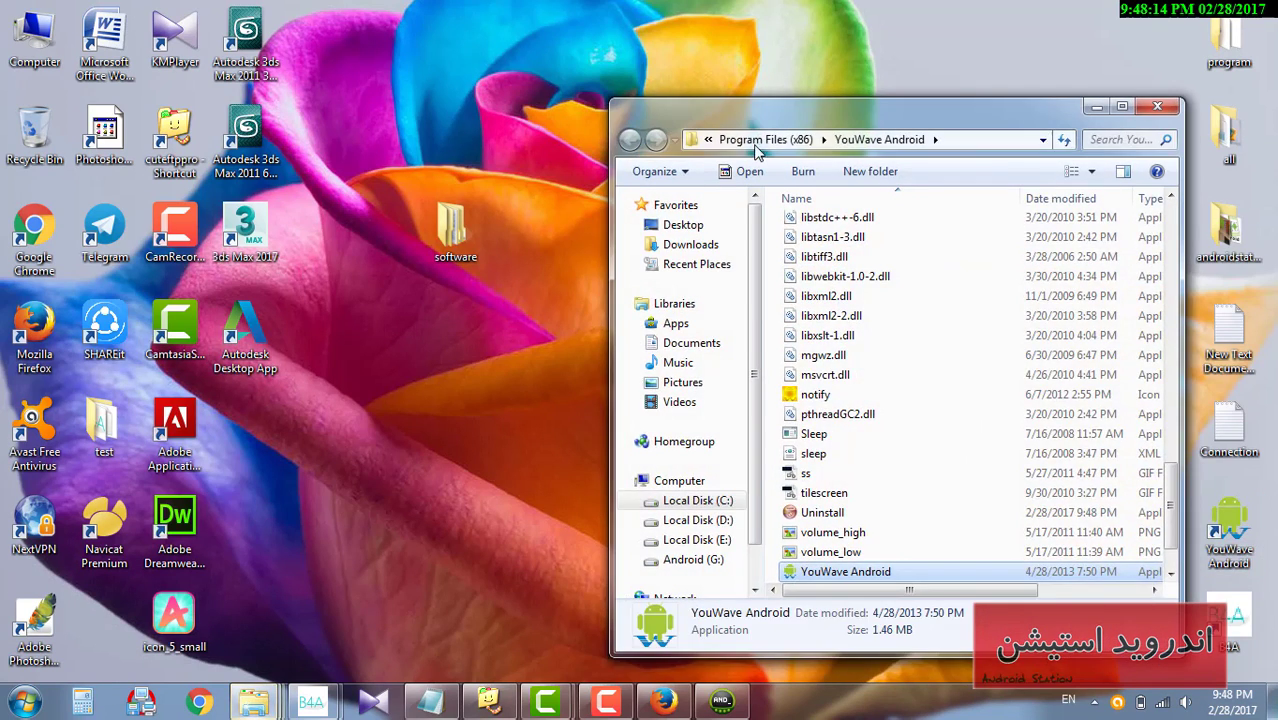
{"action": "double_click", "coordinate": [765, 110]}
{"action": "right_click", "coordinate": [934, 250]}
{"action": "left_click", "coordinate": [967, 426]}
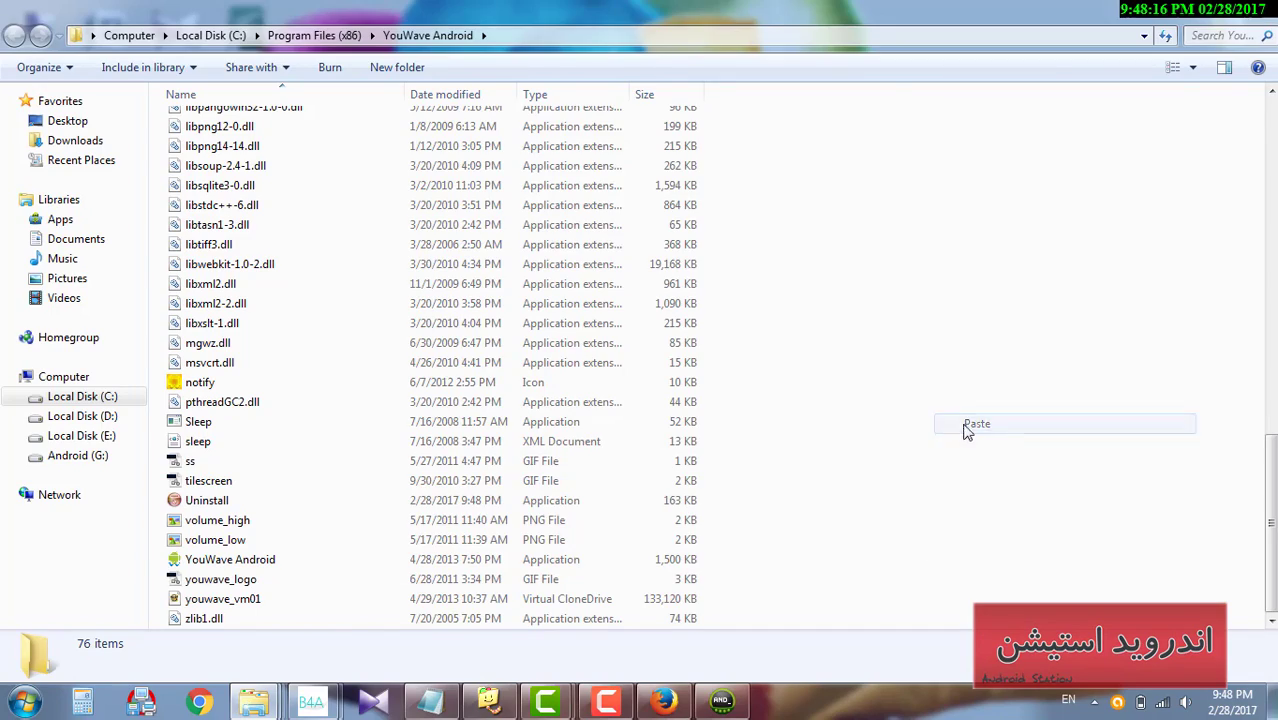
{"action": "left_click", "coordinate": [520, 210]}
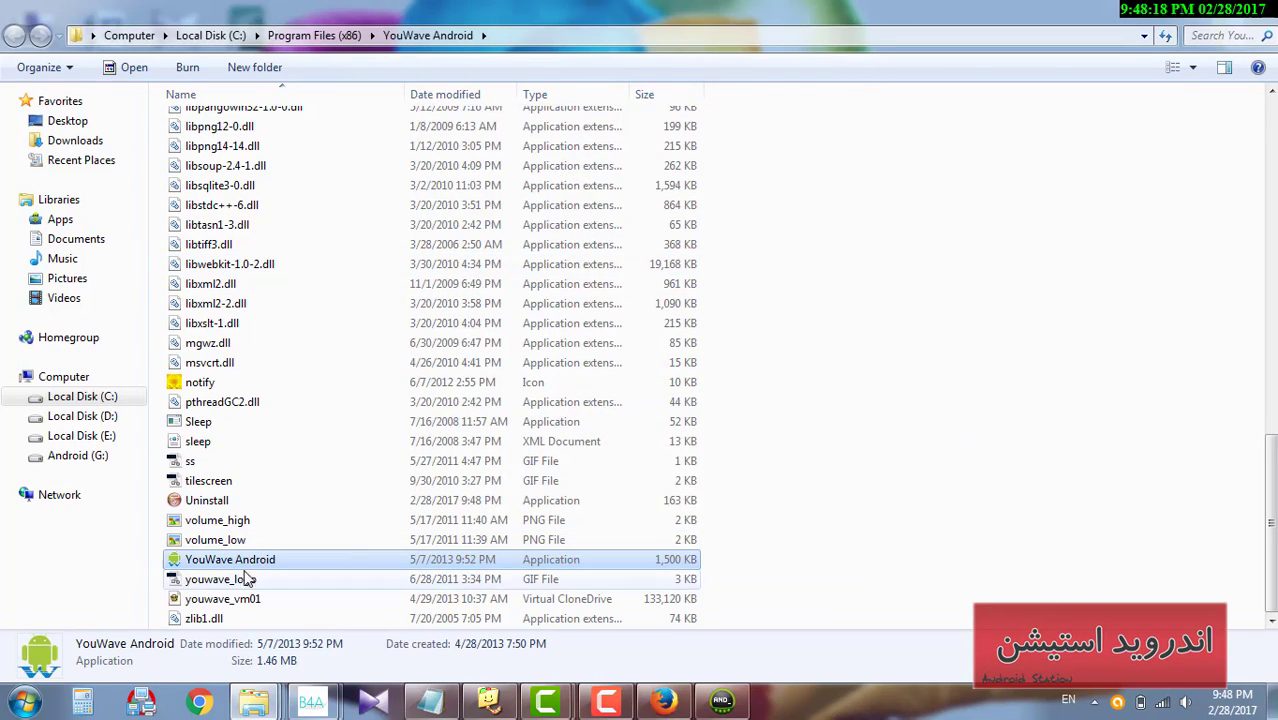
- Launch YouWave Android from the desktop, move its window fully into view and collapse the app list pane
{"action": "key", "text": "super+d"}
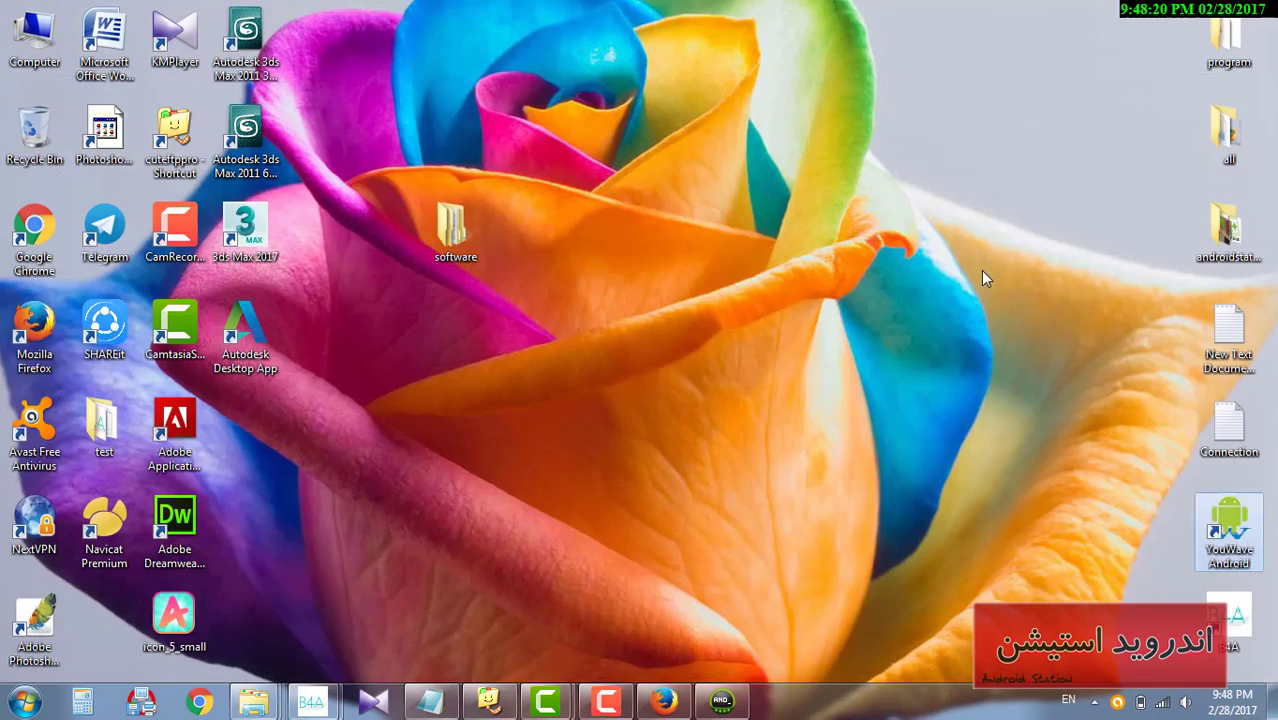
{"action": "double_click", "coordinate": [1229, 525]}
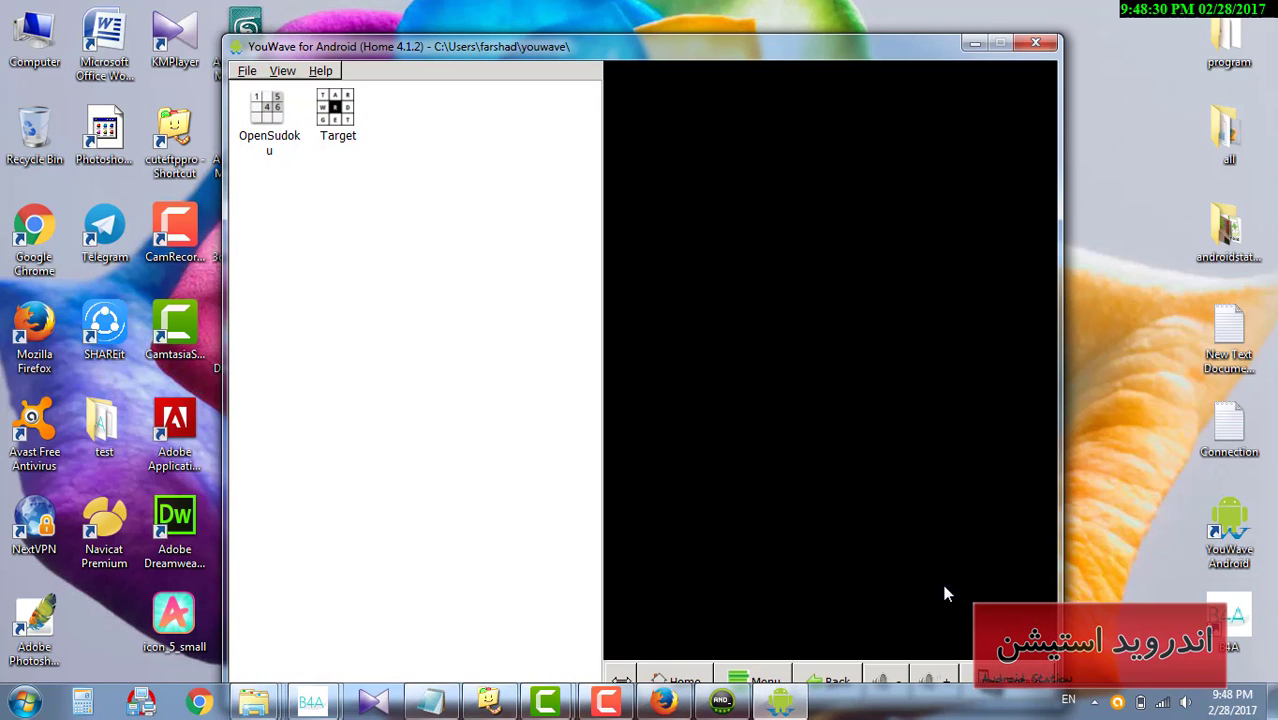
{"action": "left_click_drag", "start_coordinate": [577, 58], "coordinate": [704, 35]}
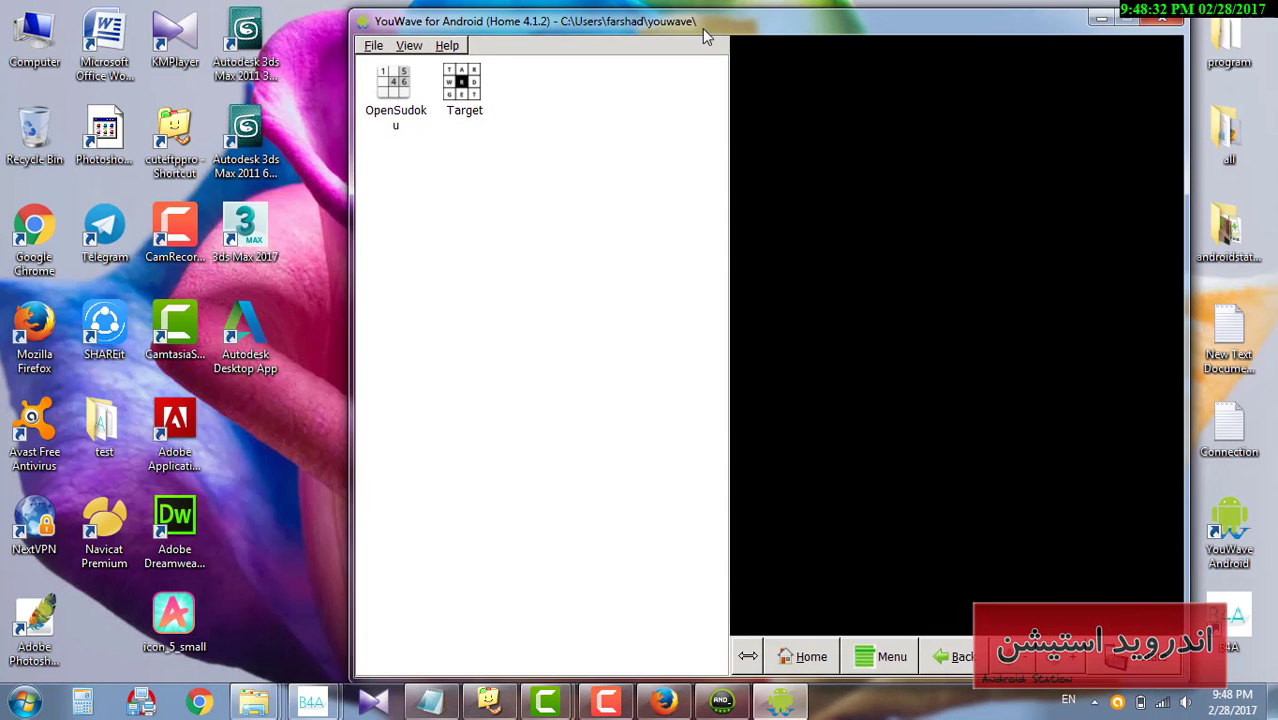
{"action": "left_click", "coordinate": [752, 656]}
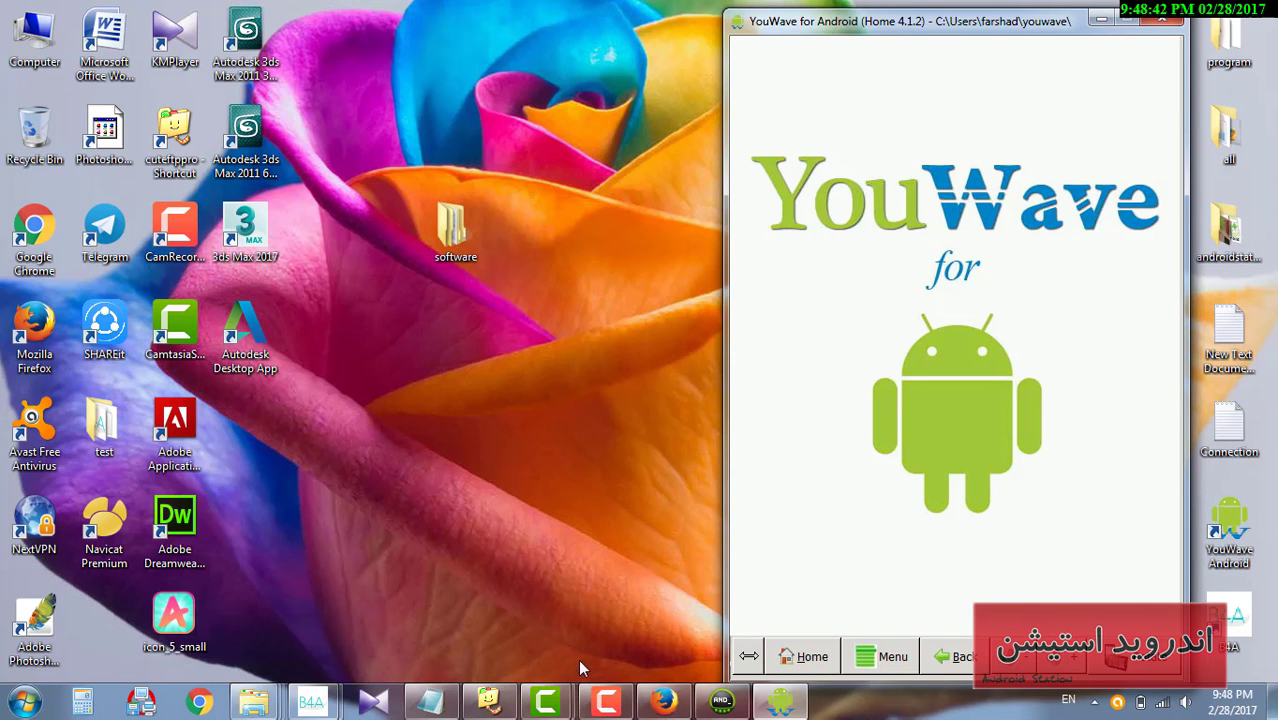
- Check the B4A test project while YouWave boots, and minimize B4A with the emulator window moved aside
{"action": "mouse_move", "coordinate": [311, 703]}
{"action": "left_click", "coordinate": [414, 651]}
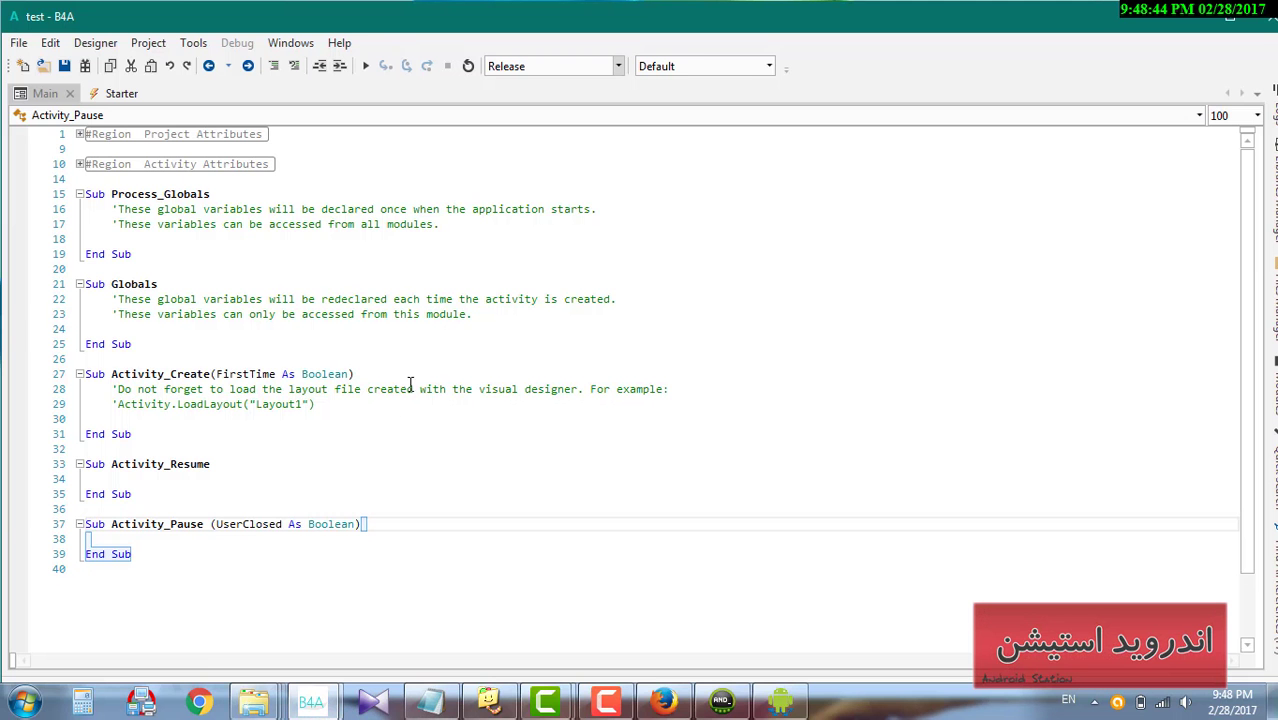
{"action": "left_click", "coordinate": [780, 703]}
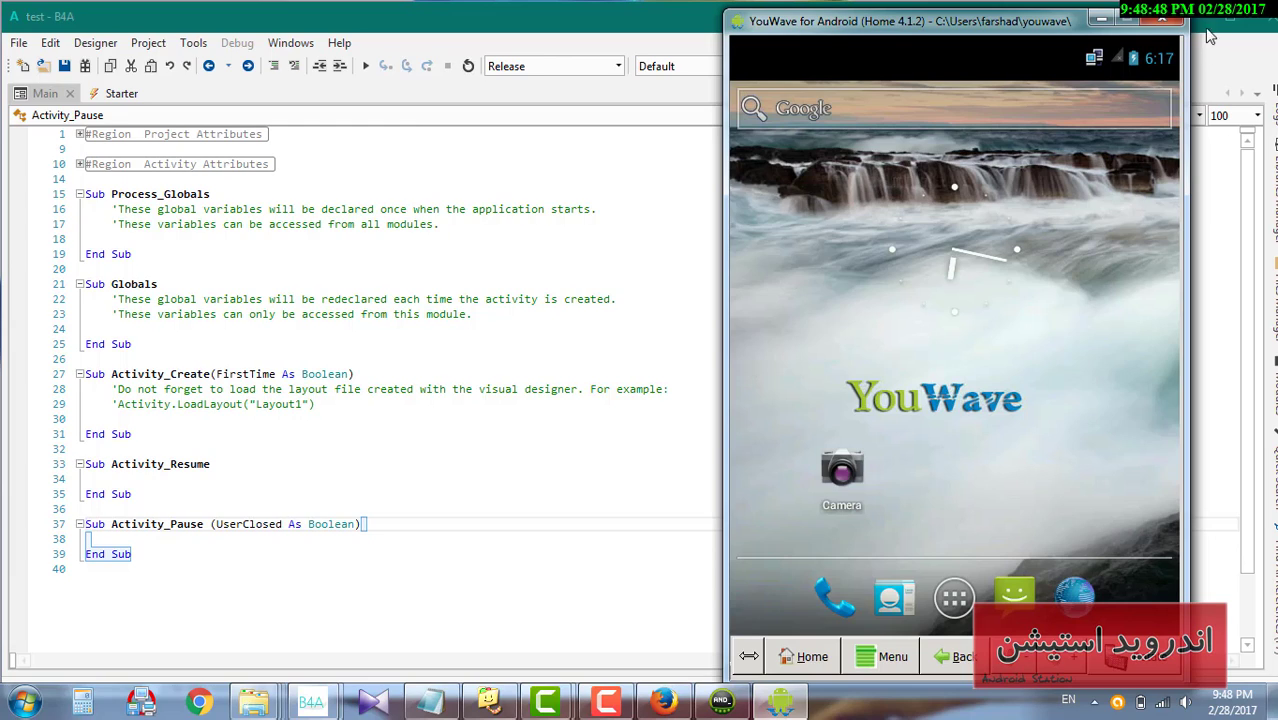
{"action": "left_click_drag", "start_coordinate": [1024, 27], "coordinate": [933, 27]}
{"action": "left_click", "coordinate": [1179, 20]}
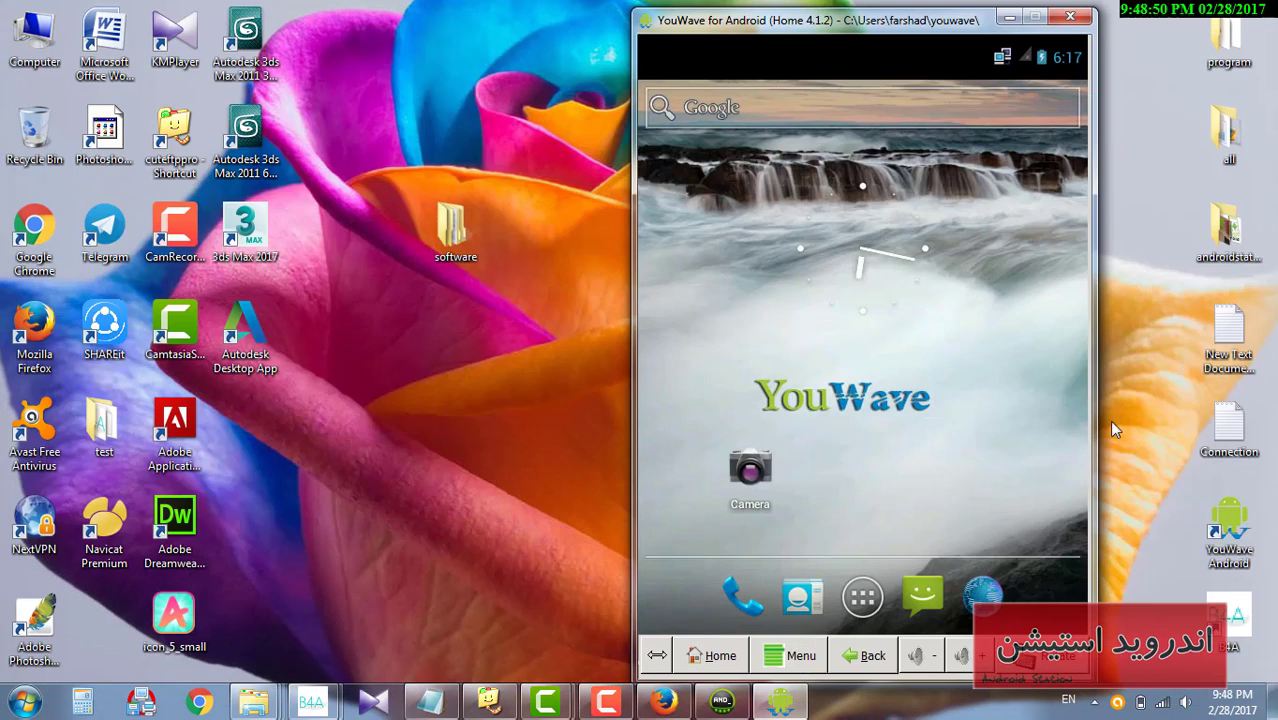
- Open the Connection text file on the desktop and copy its entire adb connect 127.0.0.1:5558 command
{"action": "double_click", "coordinate": [1229, 428]}
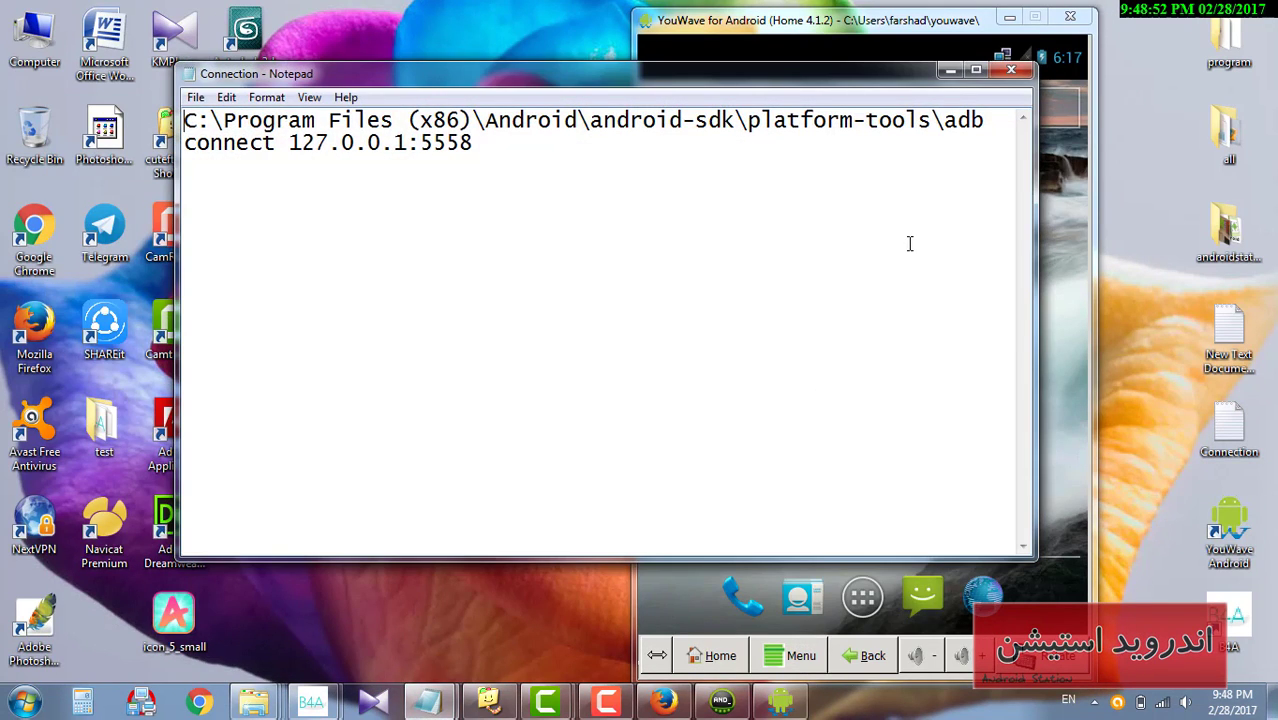
{"action": "key", "text": "ctrl+a"}
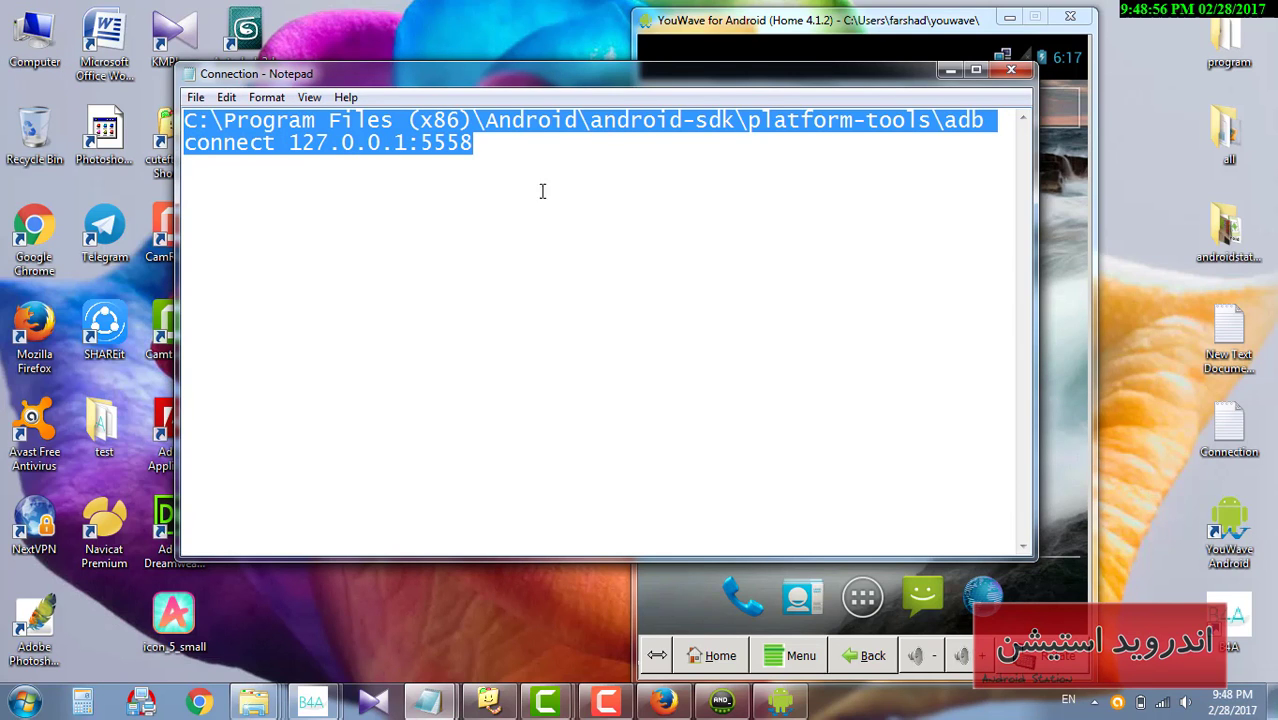
{"action": "right_click", "coordinate": [427, 143]}
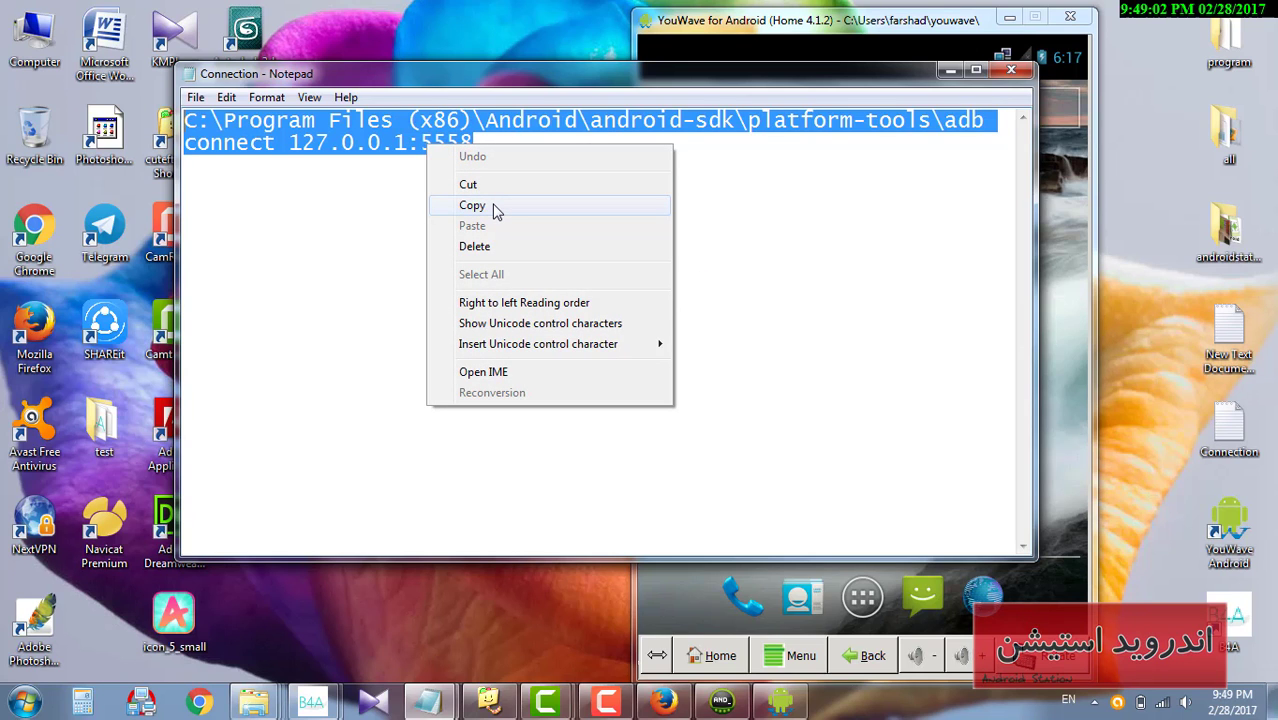
{"action": "left_click", "coordinate": [472, 205]}
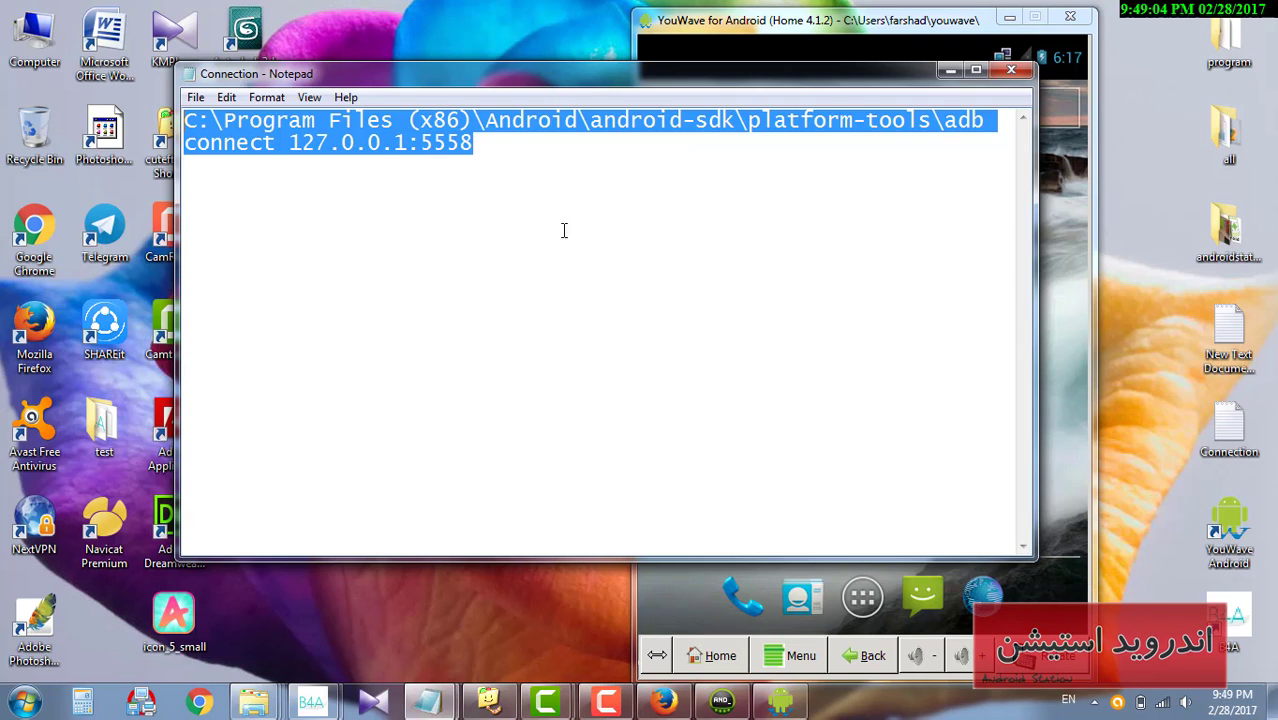
- Highlight the android-sdk, platform-tools and connect port parts of the adb command, and copy the full command again
{"action": "left_click", "coordinate": [682, 172]}
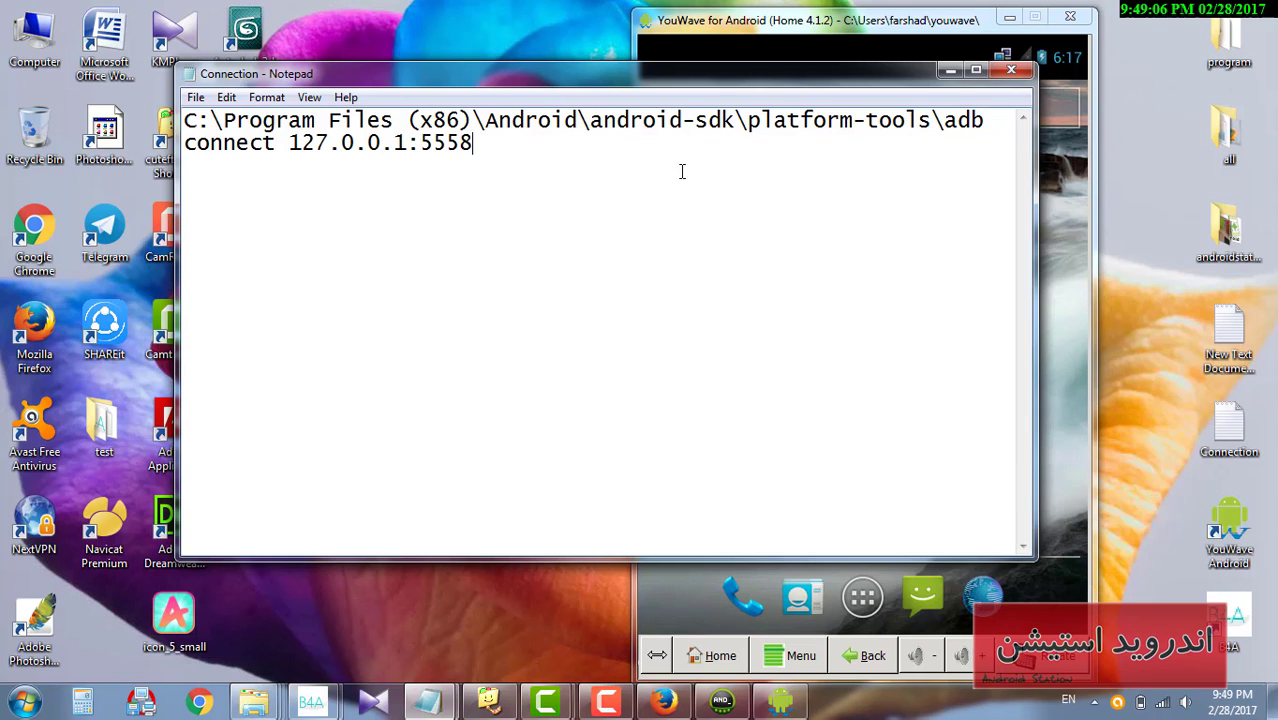
{"action": "left_click_drag", "start_coordinate": [735, 120], "coordinate": [599, 121]}
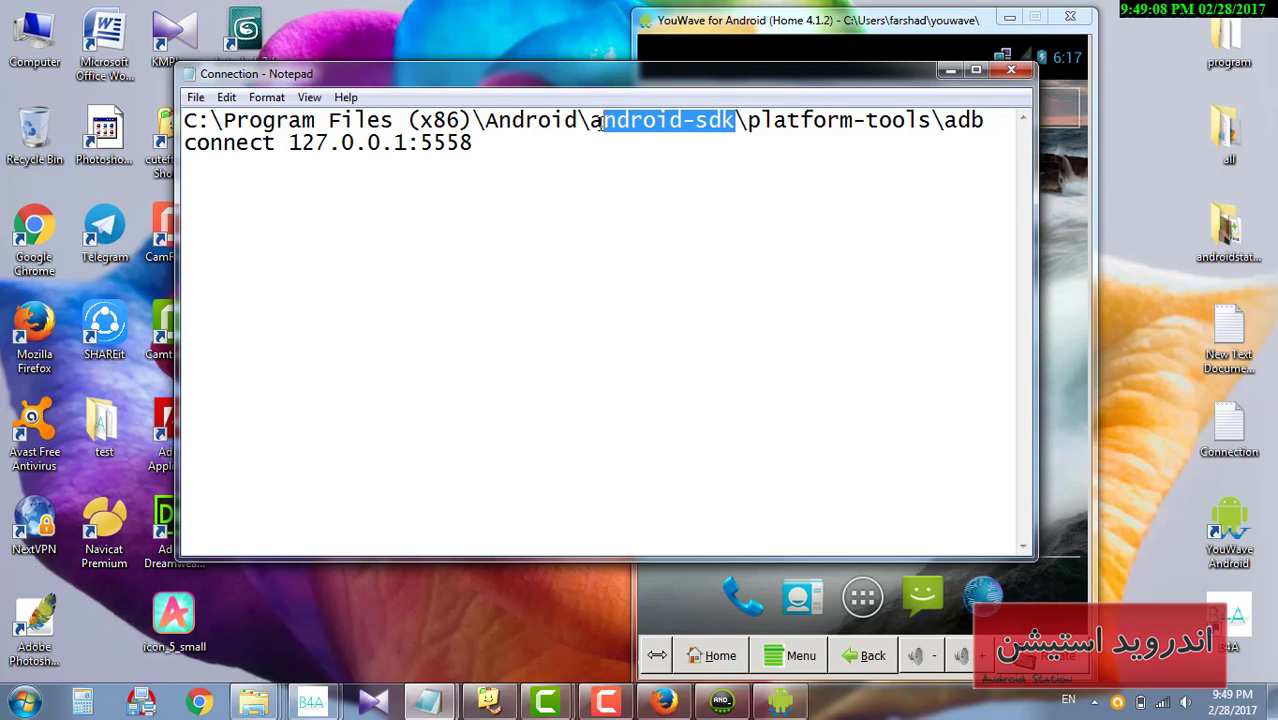
{"action": "left_click_drag", "start_coordinate": [749, 120], "coordinate": [919, 120]}
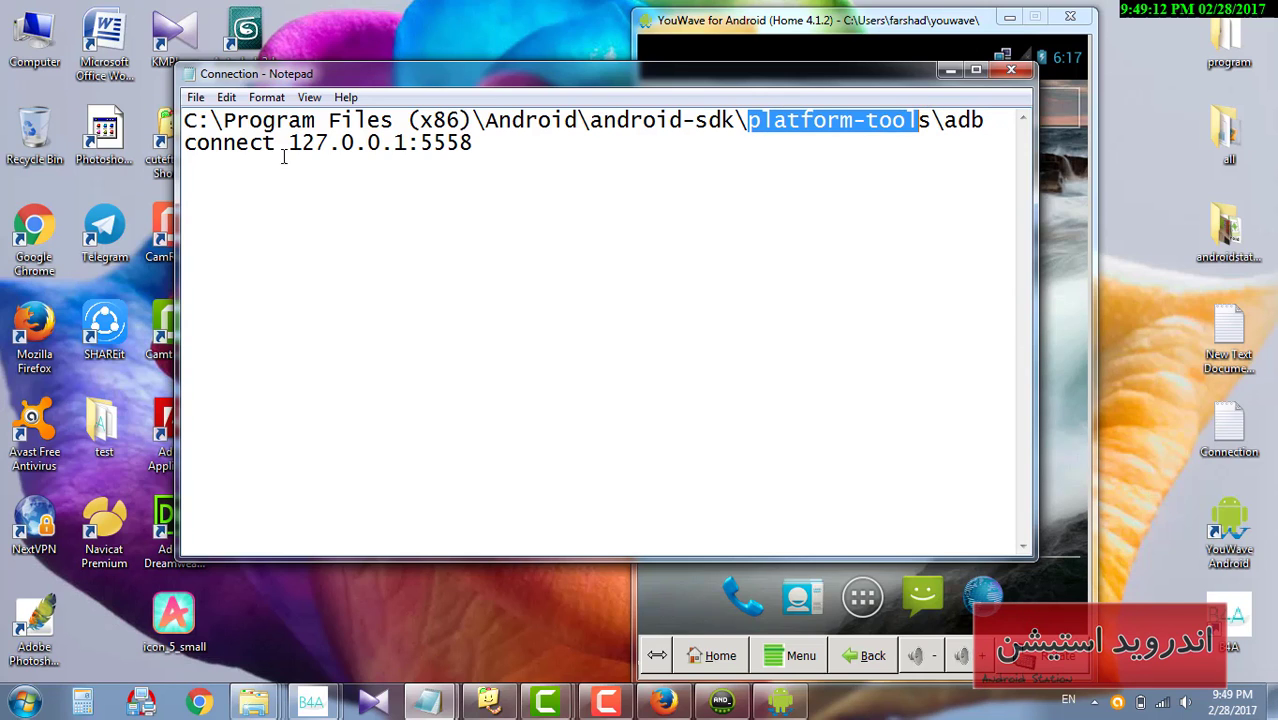
{"action": "left_click_drag", "start_coordinate": [480, 145], "coordinate": [951, 119]}
{"action": "left_click", "coordinate": [533, 143]}
{"action": "left_click_drag", "start_coordinate": [533, 143], "coordinate": [447, 150]}
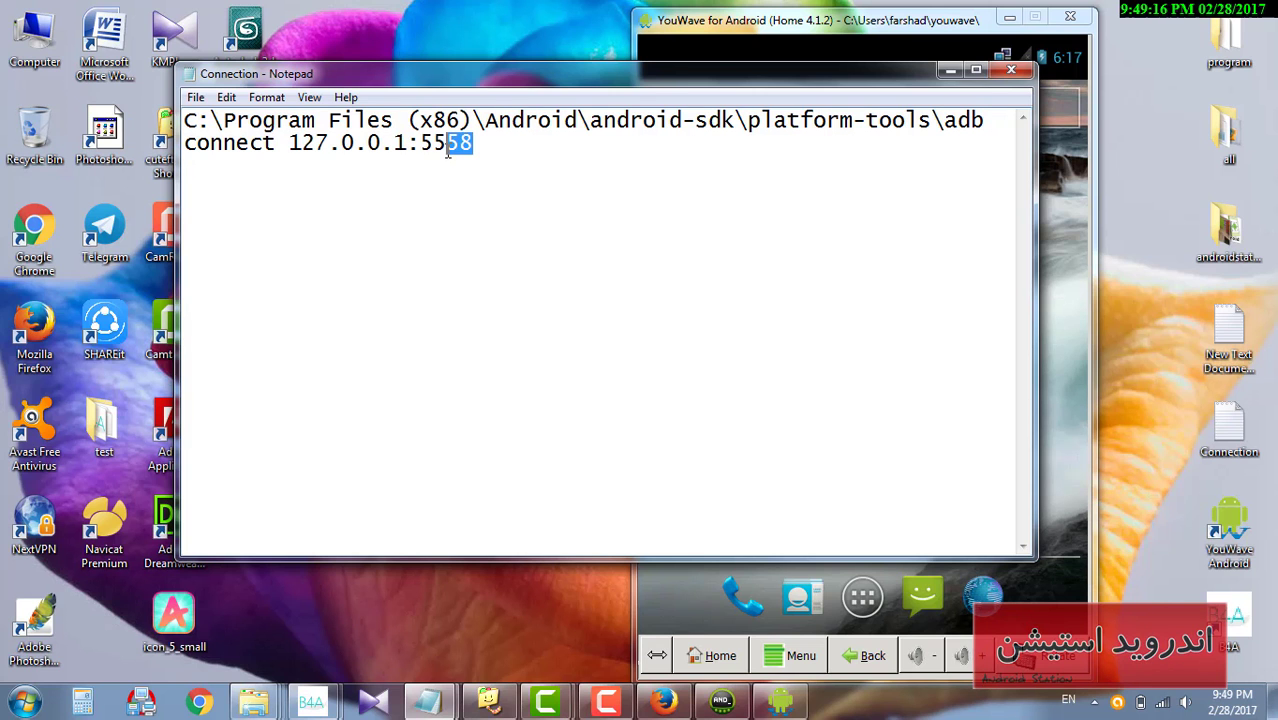
{"action": "key", "text": "ctrl+a"}
{"action": "right_click", "coordinate": [334, 191]}
{"action": "left_click", "coordinate": [368, 252]}
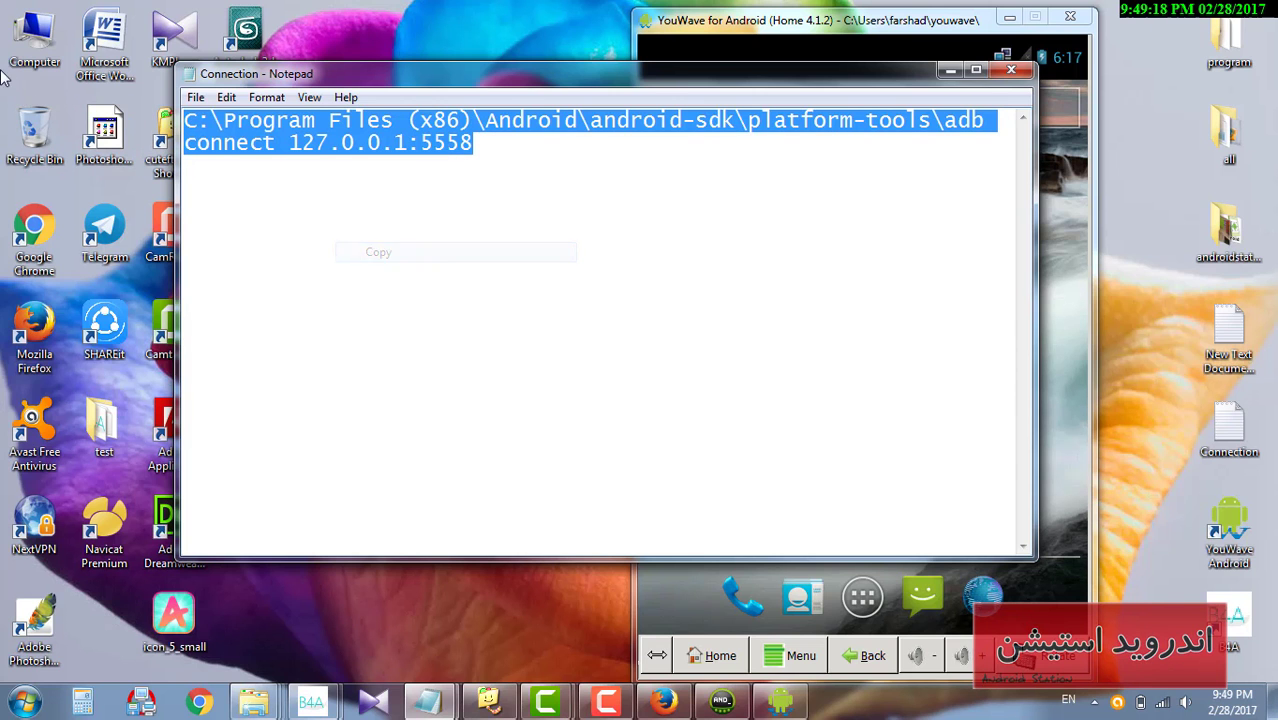
- Run the copied adb connect 127.0.0.1:5558 command from a Windows Explorer address bar and close the Explorer window
{"action": "key", "text": "super+e"}
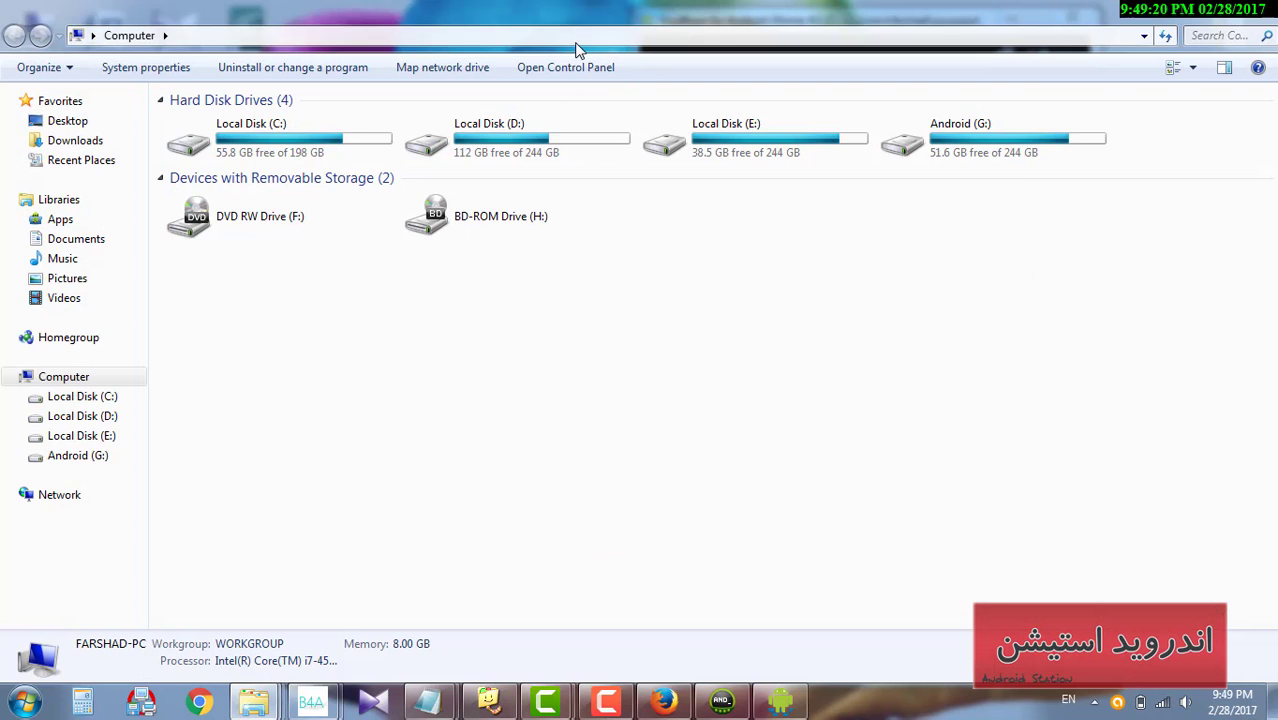
{"action": "left_click", "coordinate": [577, 40]}
{"action": "right_click", "coordinate": [577, 40]}
{"action": "left_click", "coordinate": [655, 120]}
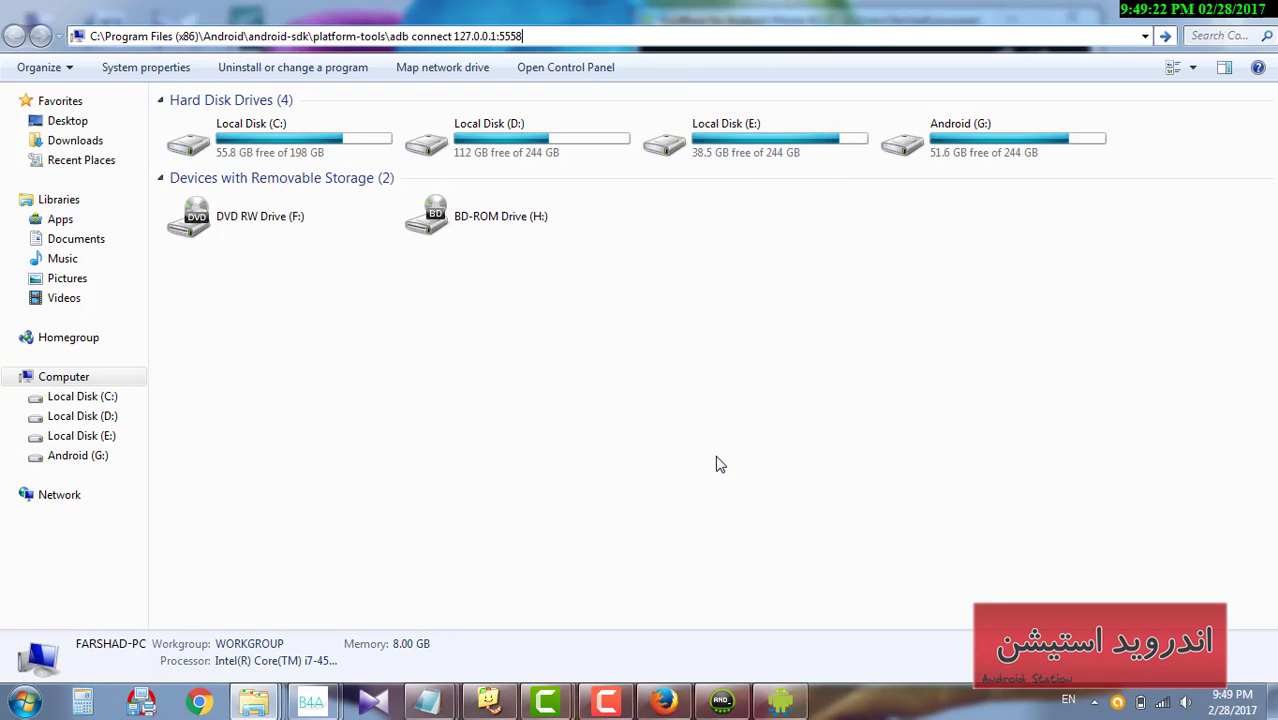
{"action": "key", "text": "Return"}
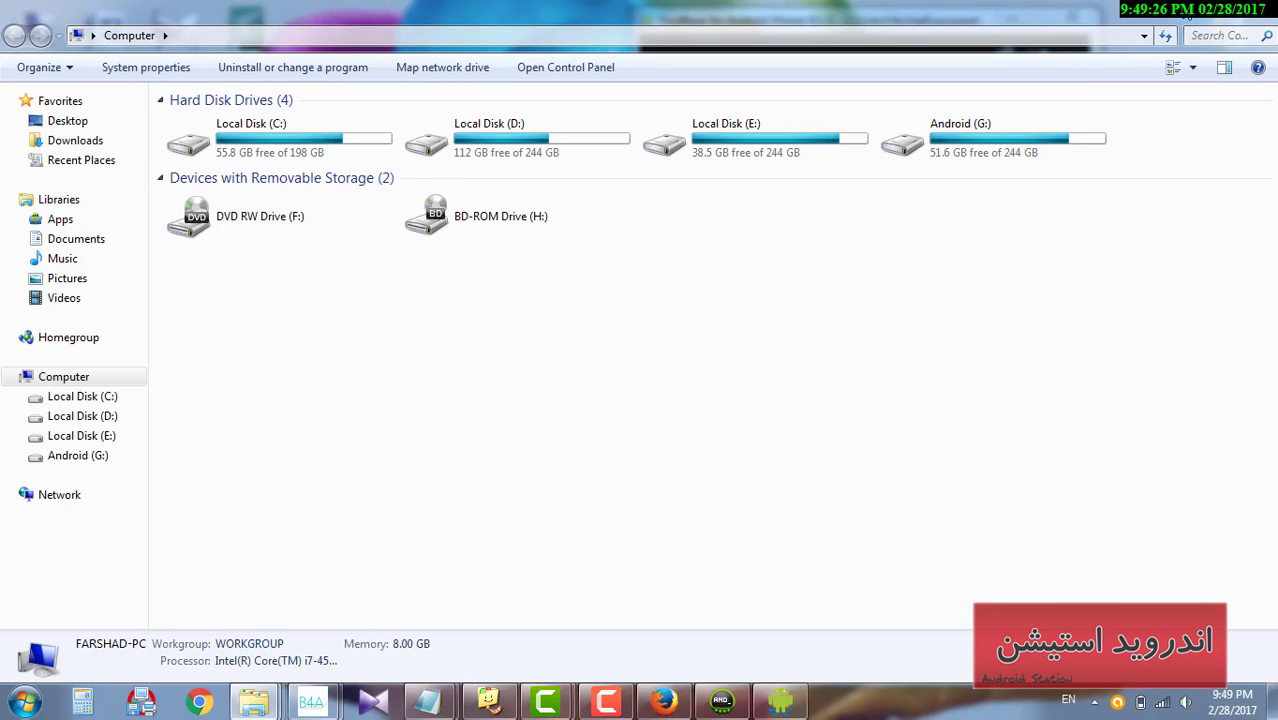
{"action": "key", "text": "alt+F4"}
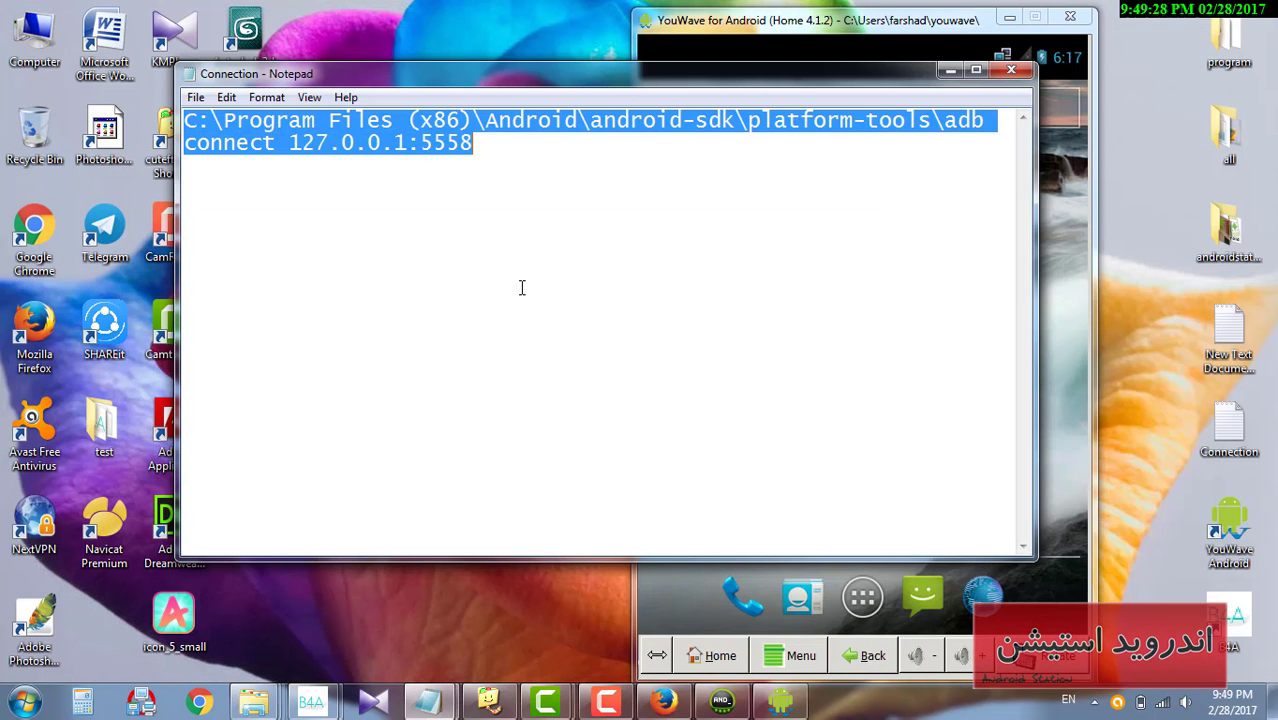
- Minimize the Connection note, start a Release run of the test project in B4A, and move the YouWave window beside the code
{"action": "left_click", "coordinate": [948, 72]}
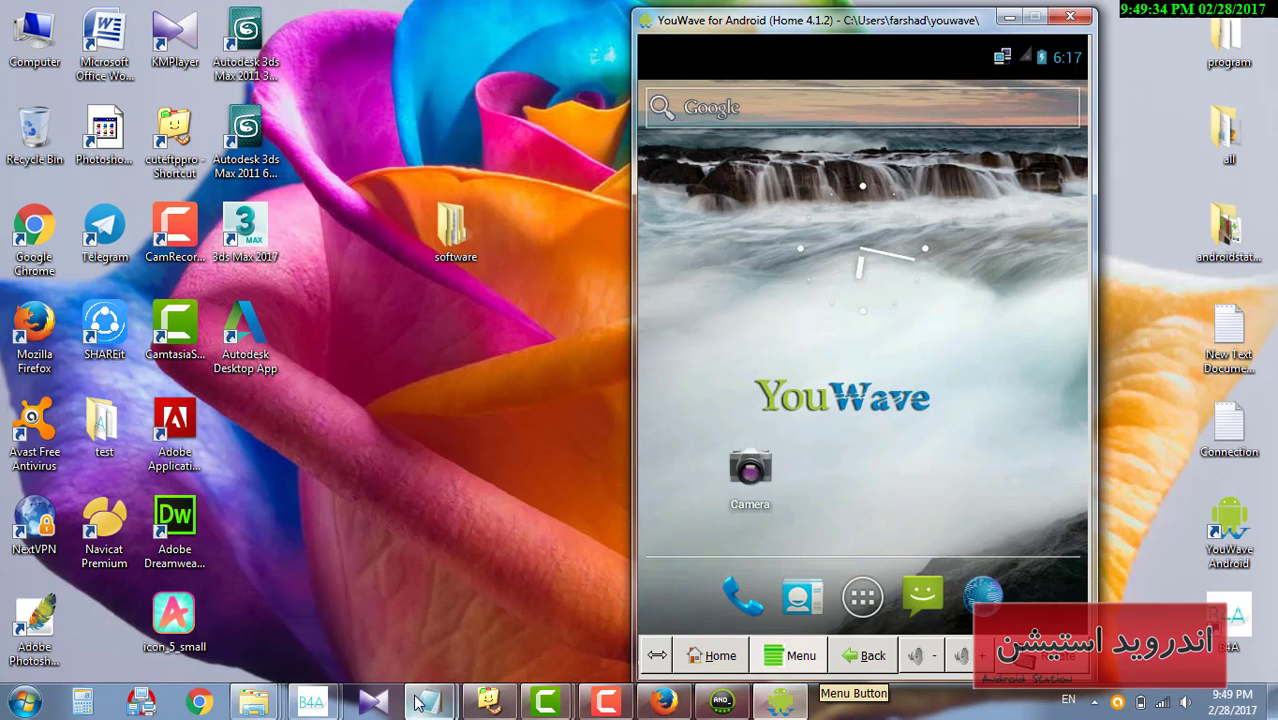
{"action": "mouse_move", "coordinate": [310, 702]}
{"action": "left_click", "coordinate": [428, 628]}
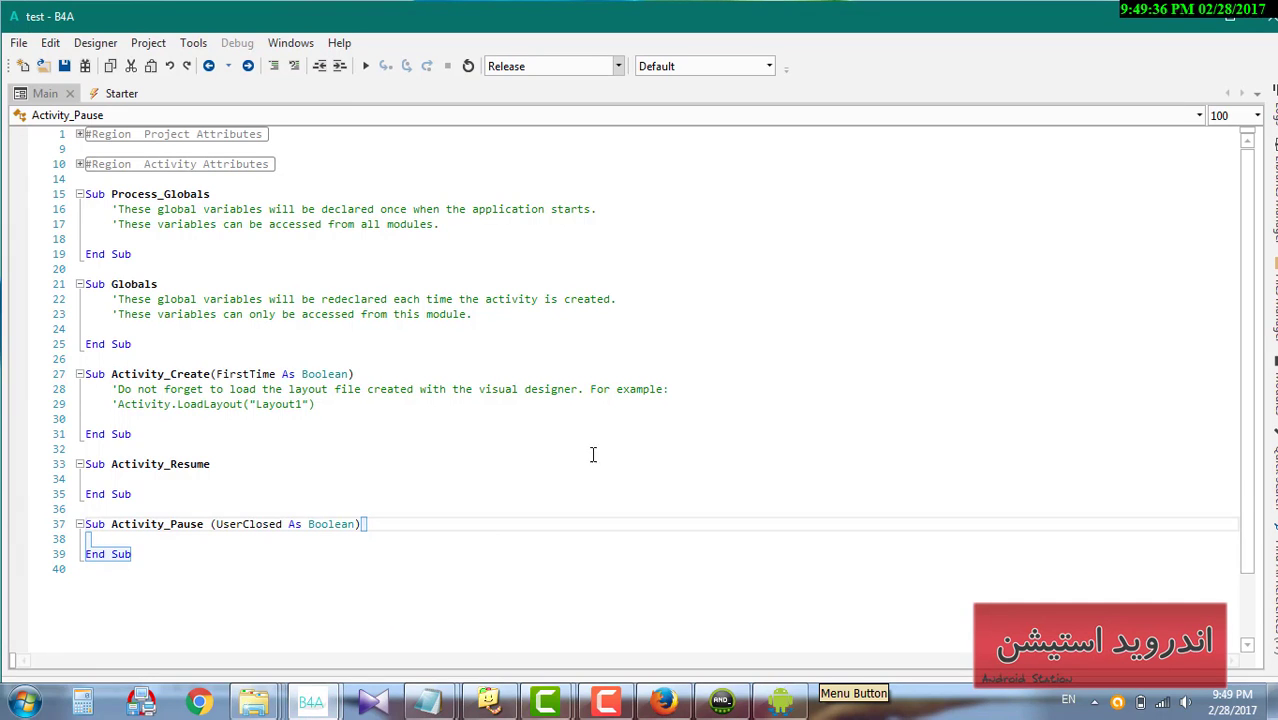
{"action": "left_click", "coordinate": [365, 66]}
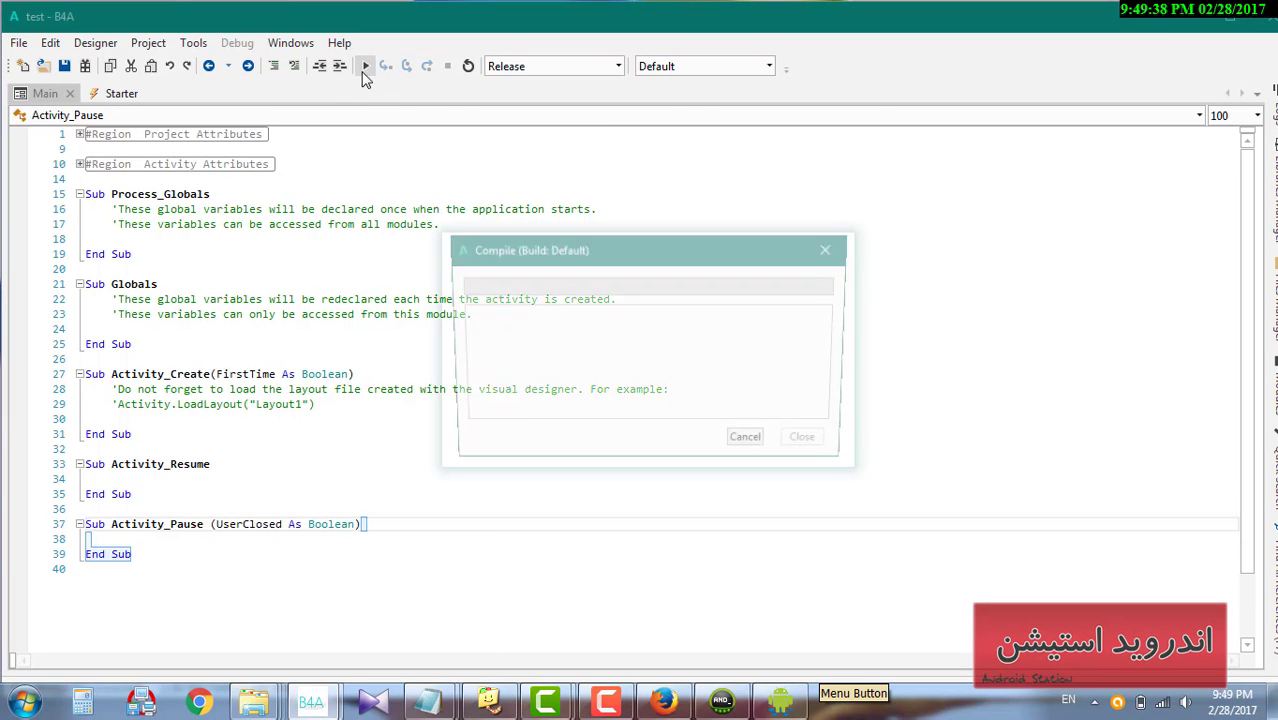
{"action": "left_click", "coordinate": [783, 708]}
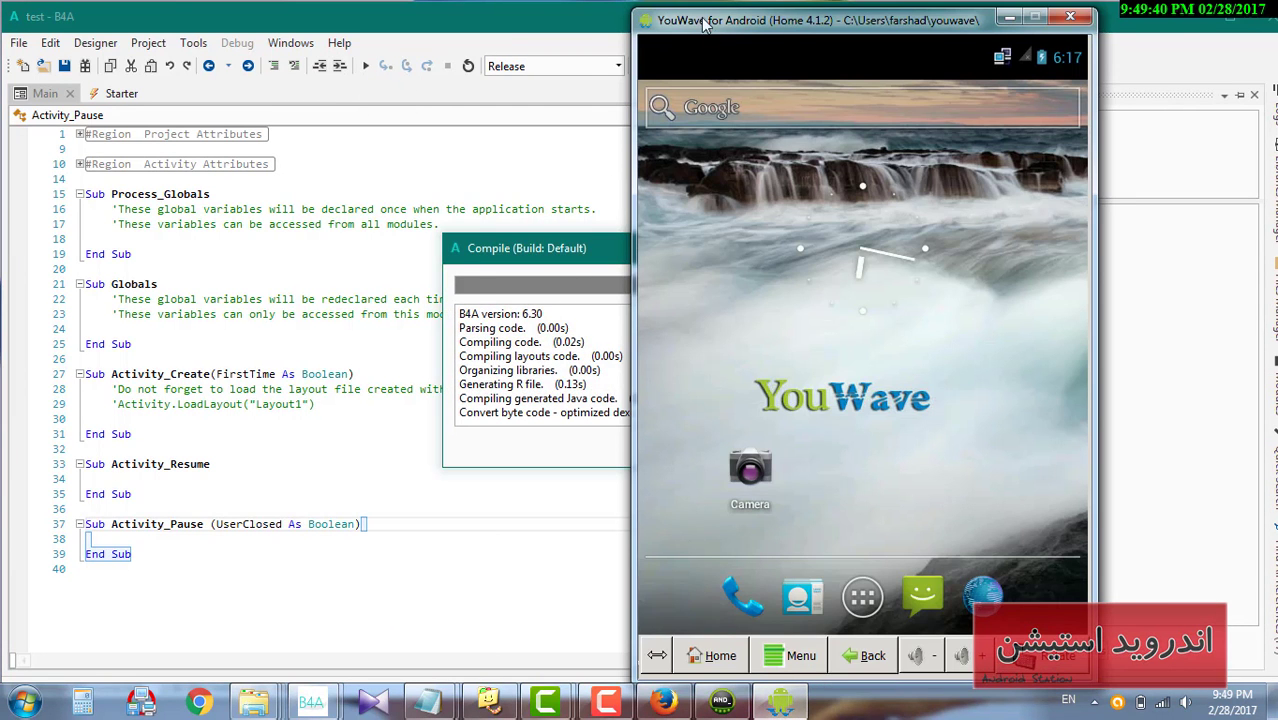
{"action": "left_click_drag", "start_coordinate": [770, 42], "coordinate": [1062, 46]}
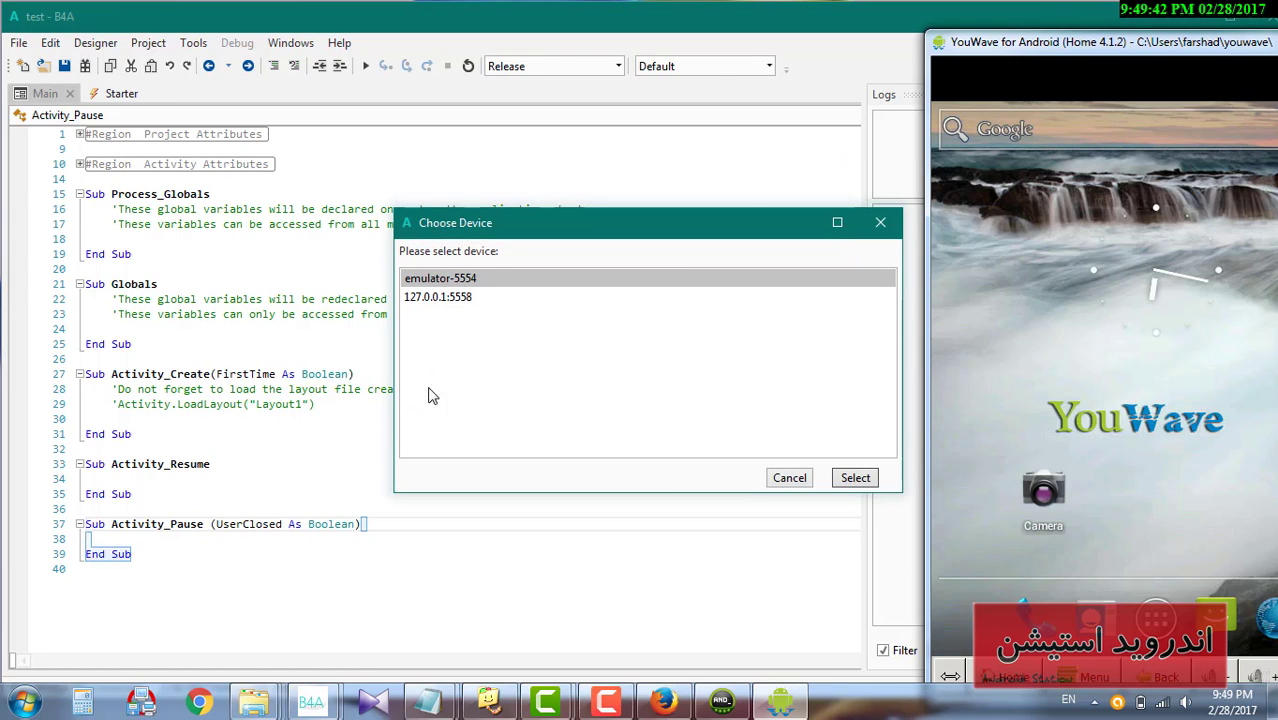